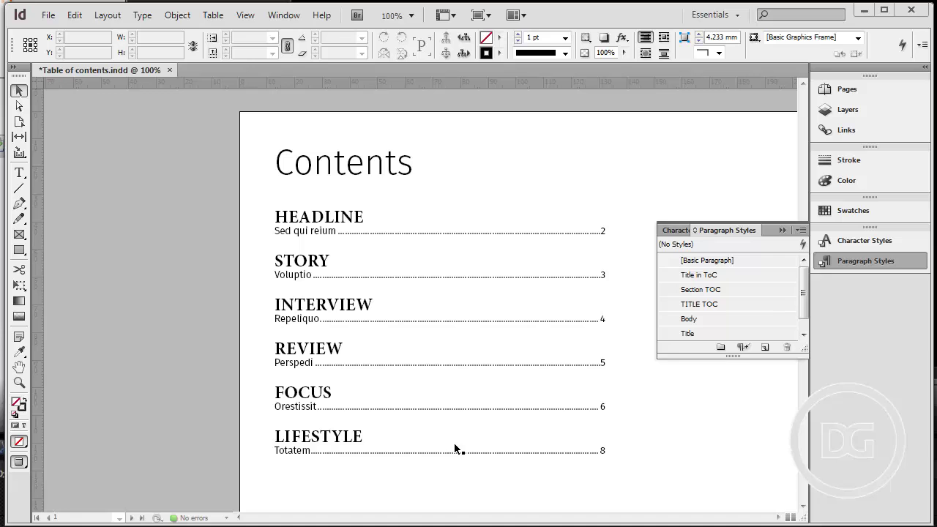
# Inspect the finished Contents frame and the Table of Contents commands before starting a new document
pyautogui.click(314, 273)
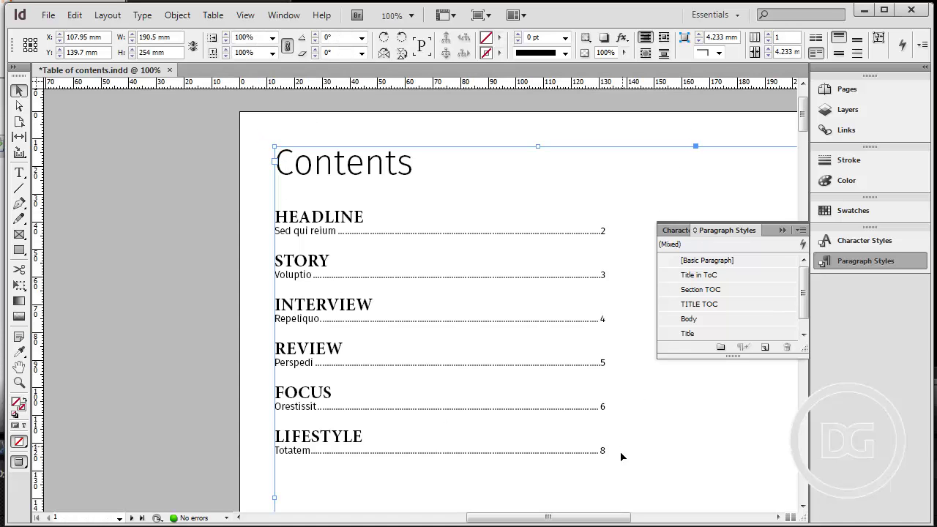
pyautogui.click(284, 123)
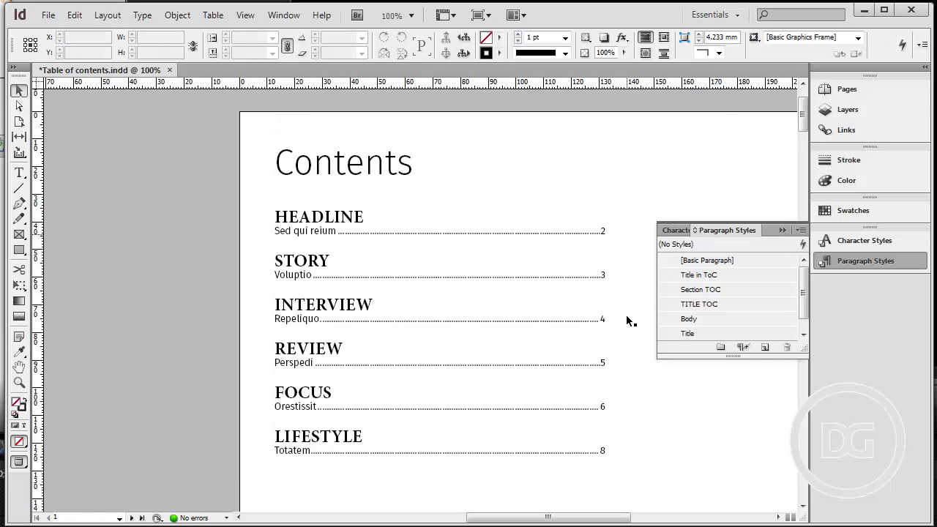
pyautogui.click(117, 14)
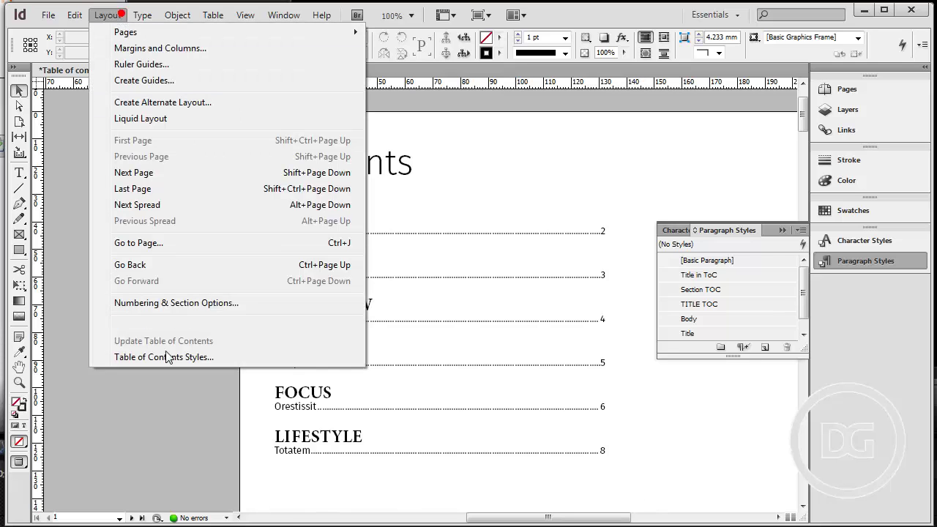
pyautogui.click(449, 205)
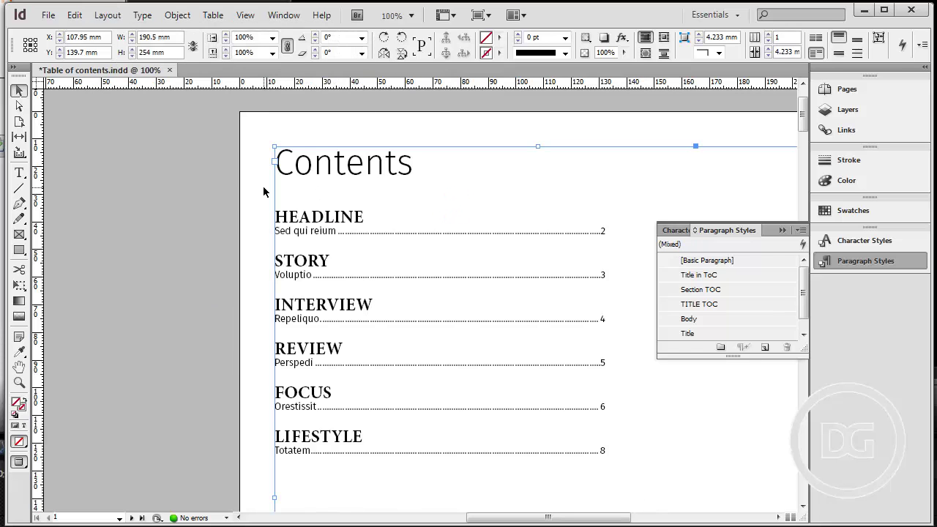
pyautogui.click(309, 126)
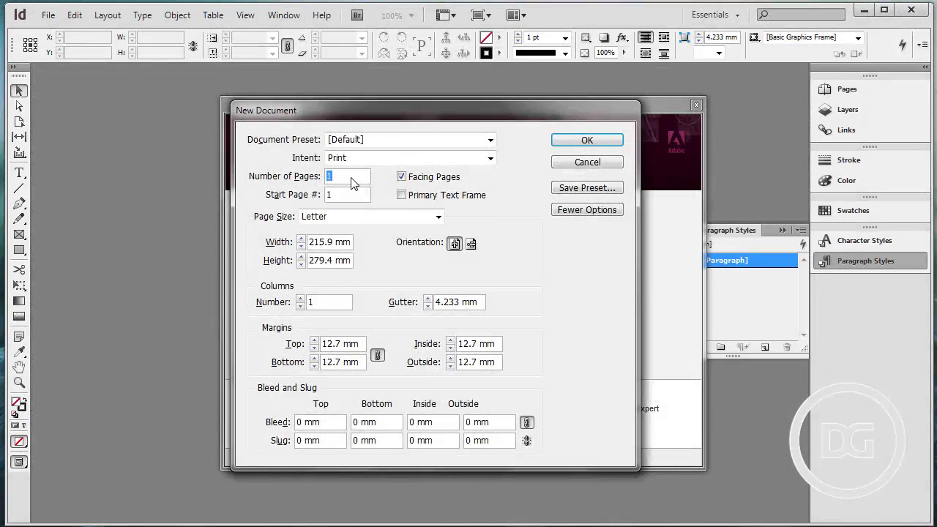
# Create an 8-page Print-intent document with facing pages
pyautogui.click(334, 158)
pyautogui.click(352, 157)
pyautogui.write('8')
pyautogui.click(619, 141)
# Scroll through the new Untitled-1 document to review its spreads
pyautogui.scroll(-5, 148, 430)
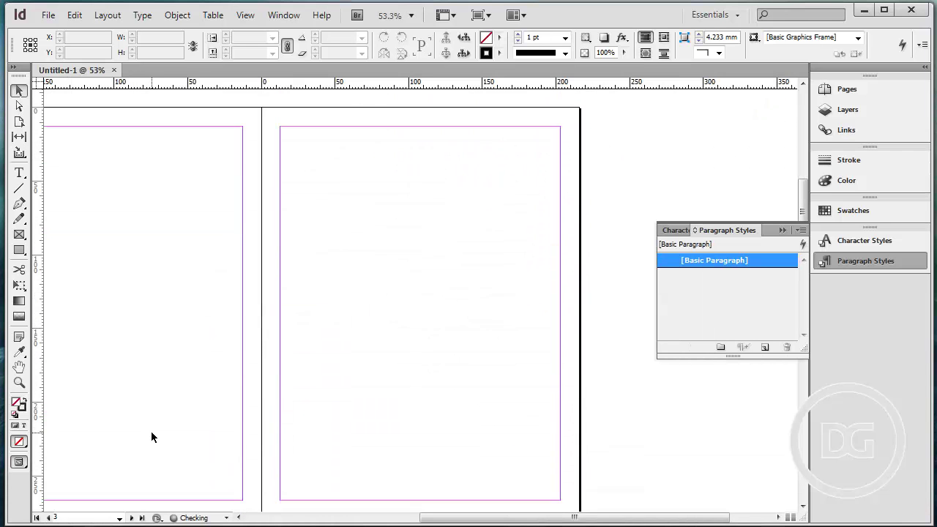
pyautogui.scroll(-15, 151, 432)
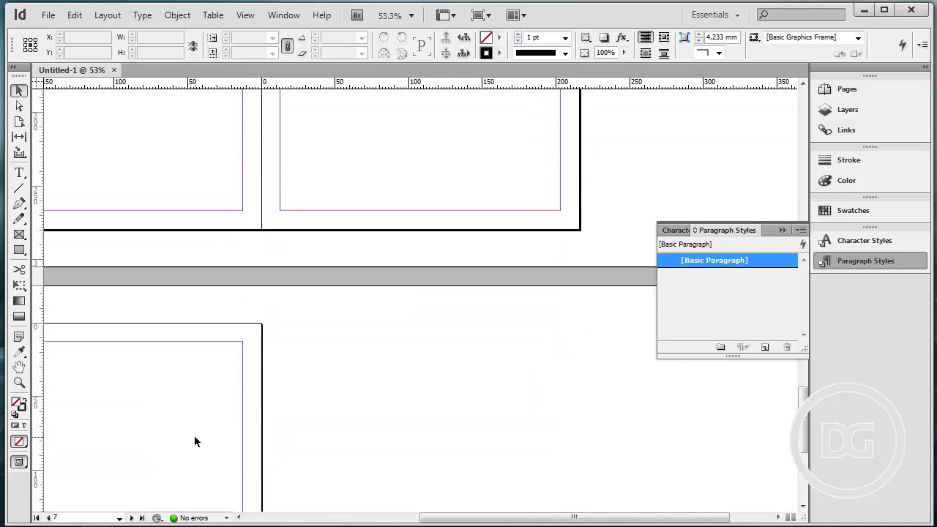
pyautogui.scroll(-1, 194, 440)
pyautogui.scroll(9, 351, 476)
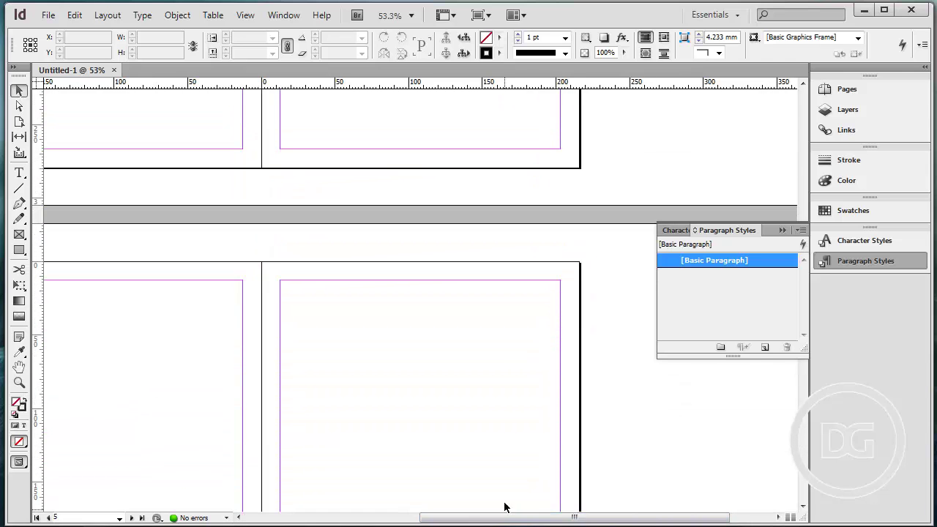
pyautogui.scroll(10, 611, 328)
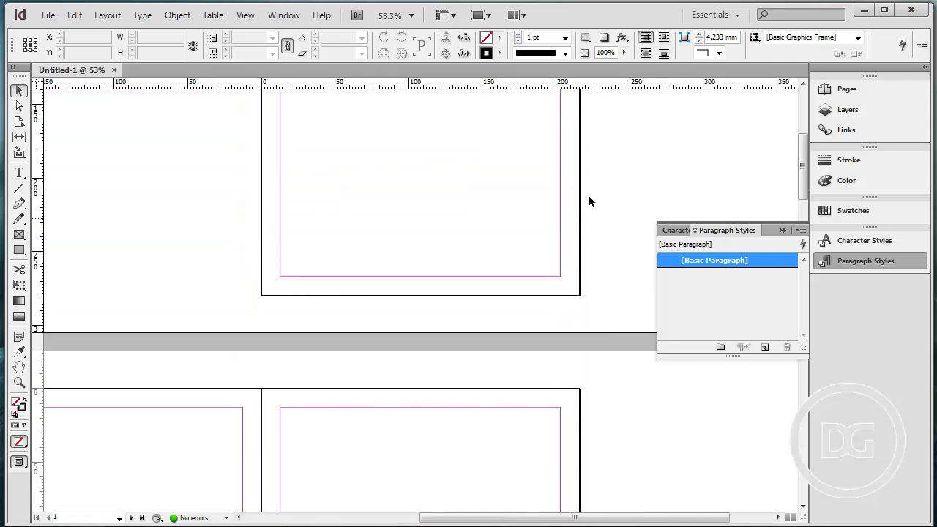
pyautogui.scroll(3, 432, 215)
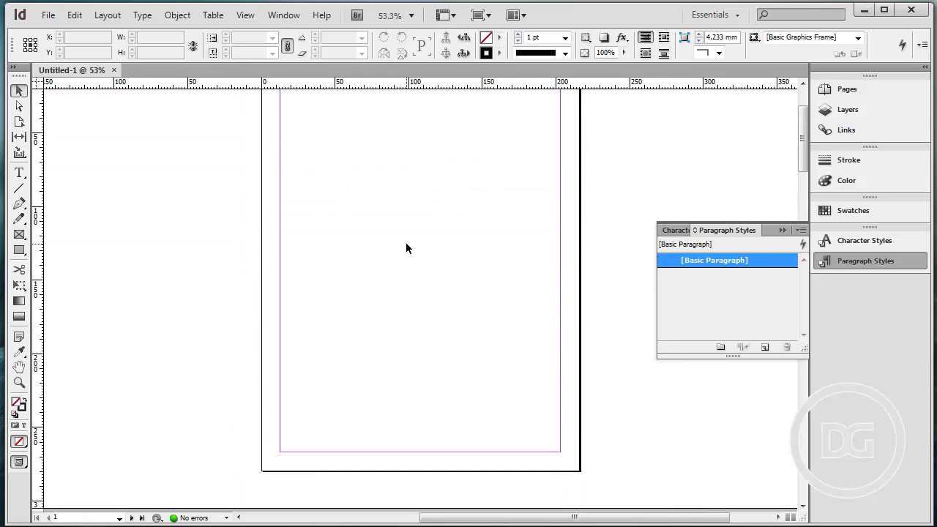
pyautogui.hscroll(-6, 556, 361)
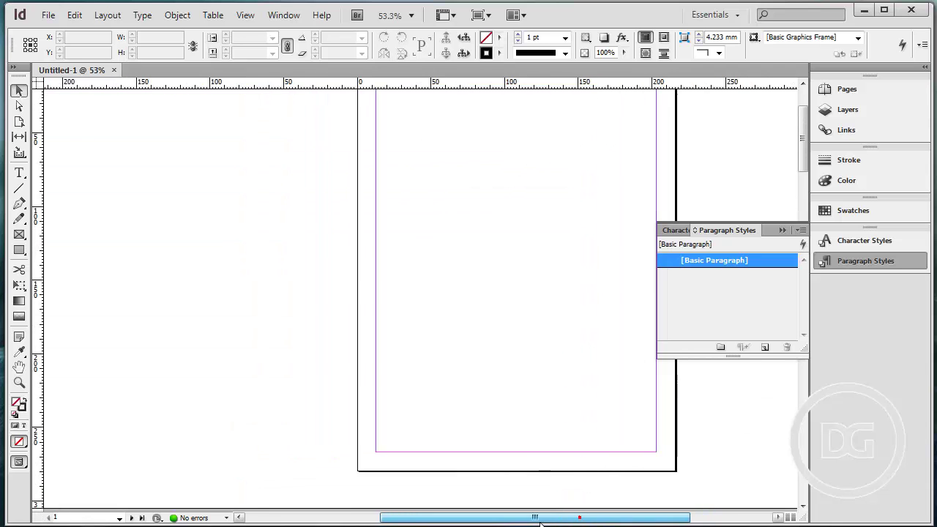
pyautogui.scroll(-3, 462, 276)
pyautogui.scroll(-1, 463, 276)
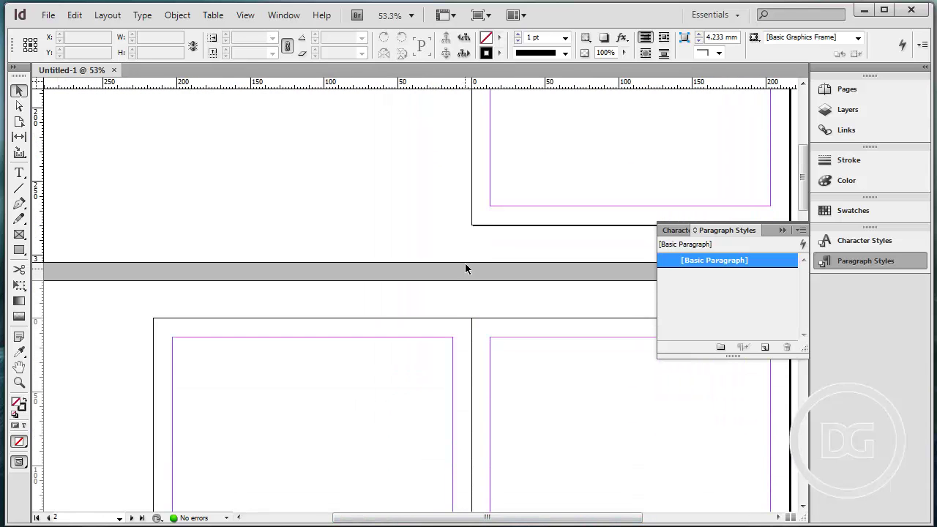
pyautogui.scroll(-5, 481, 249)
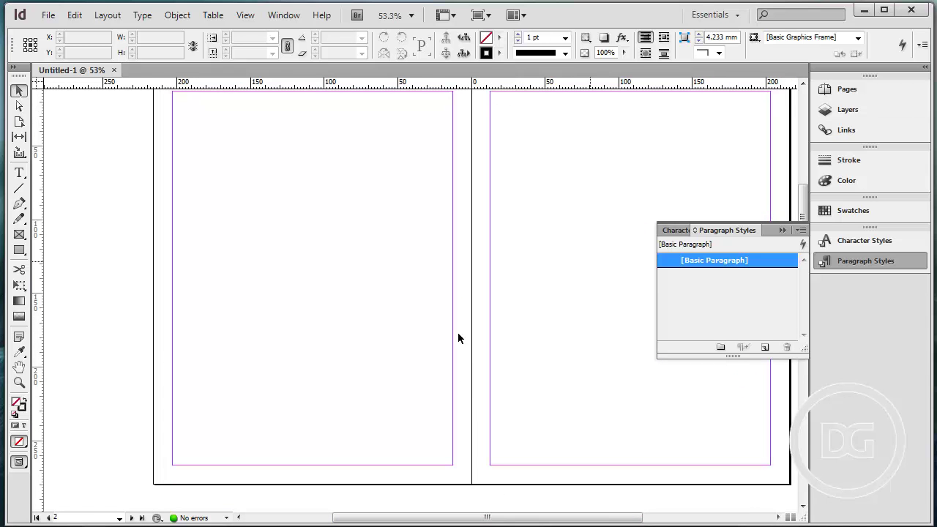
pyautogui.scroll(3, 182, 479)
pyautogui.scroll(-2, 260, 383)
pyautogui.scroll(4, 170, 372)
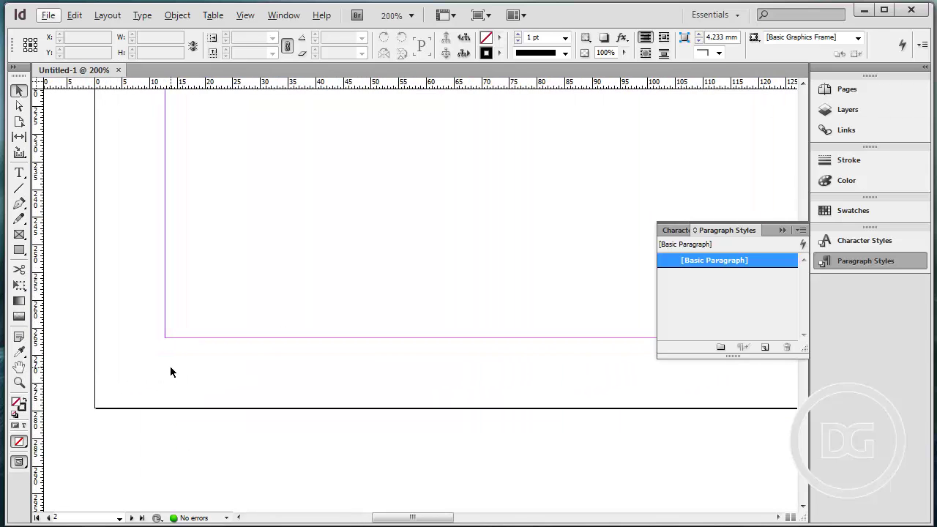
# On the A-Master left page, add a Current Page Number marker frame at 8 pt
pyautogui.click(847, 88)
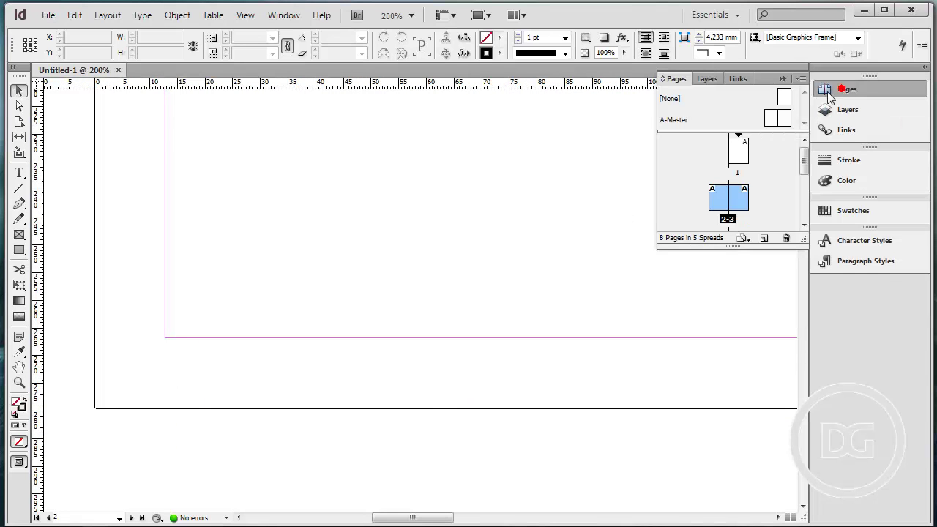
pyautogui.doubleClick(768, 121)
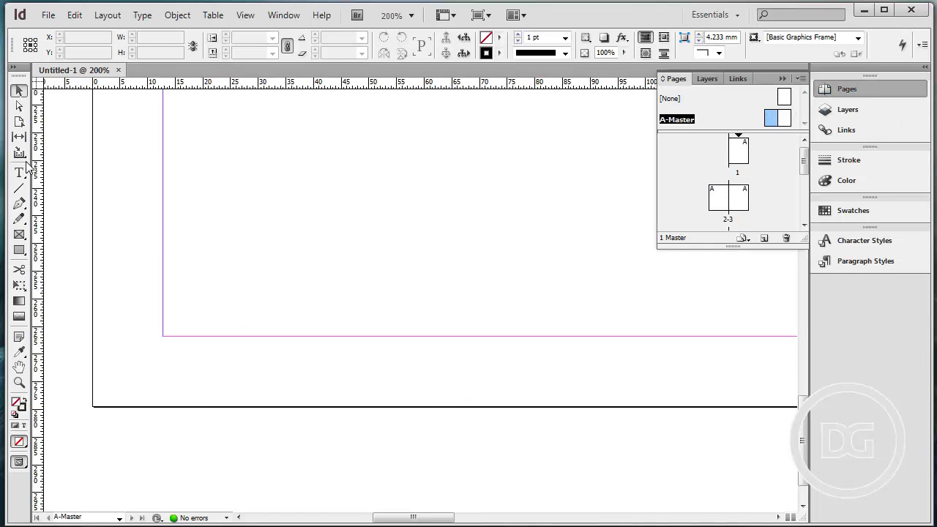
pyautogui.press('t')
pyautogui.moveTo(164, 335); pyautogui.dragTo(253, 402)
pyautogui.rightClick(192, 354)
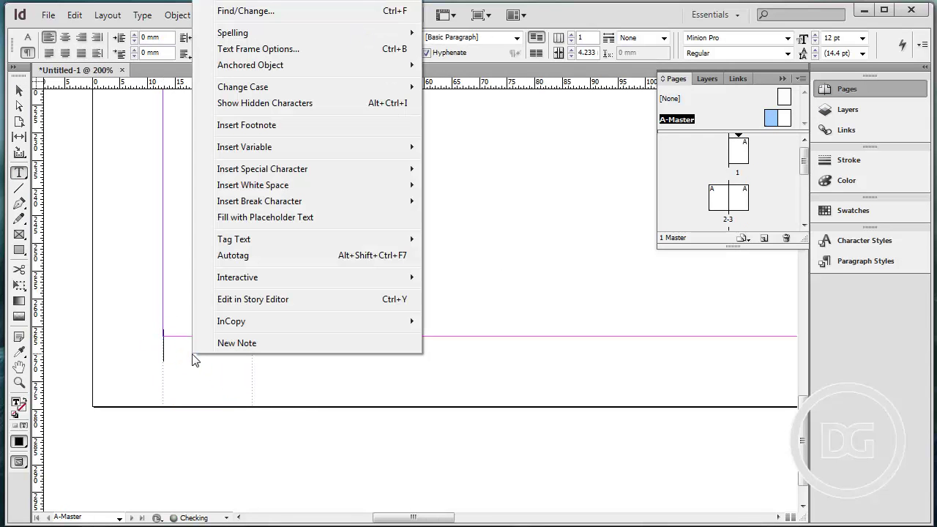
pyautogui.moveTo(291, 172)
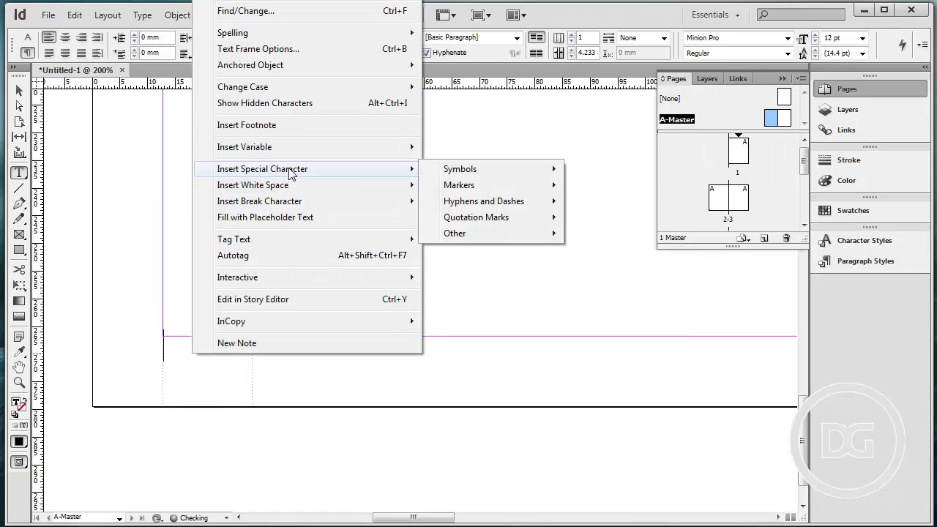
pyautogui.moveTo(498, 187)
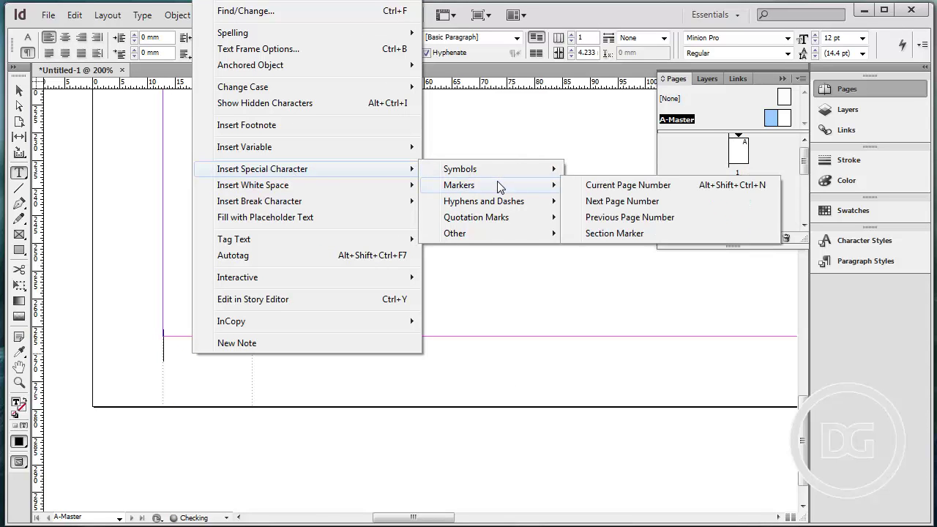
pyautogui.click(631, 185)
pyautogui.hotkey('shift', 'Left')
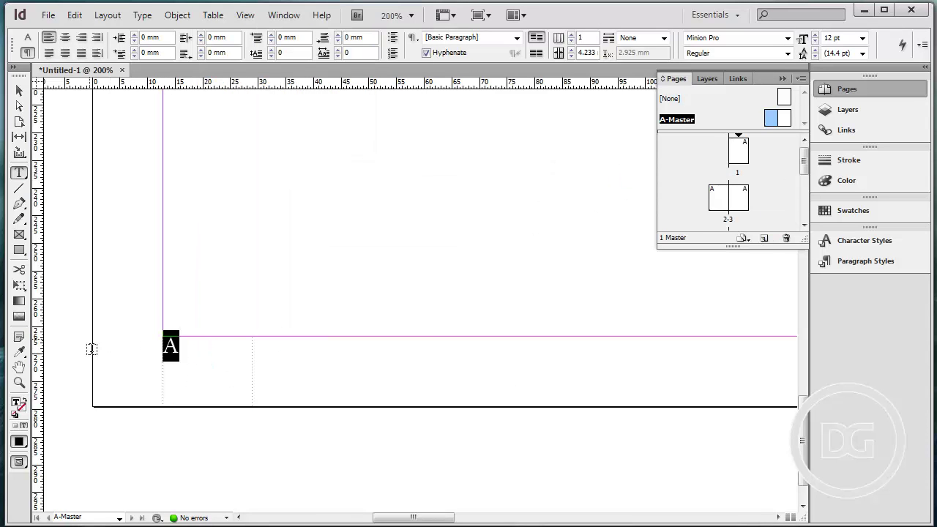
pyautogui.click(862, 39)
pyautogui.press('Up')
pyautogui.press('Up')
pyautogui.press('Up')
pyautogui.press('Up')
pyautogui.press('Return')
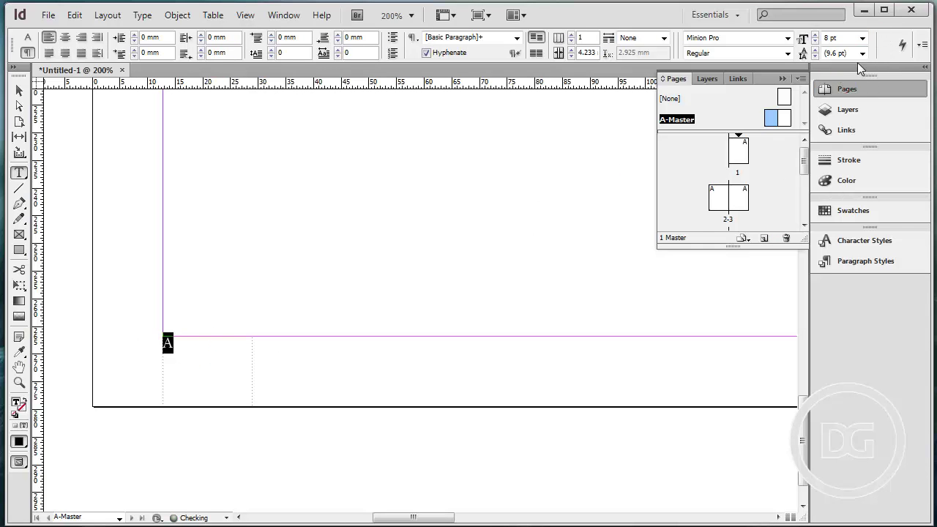
# Nudge the page-number frame down and left below the bottom margin, checking it in Preview
pyautogui.click(20, 90)
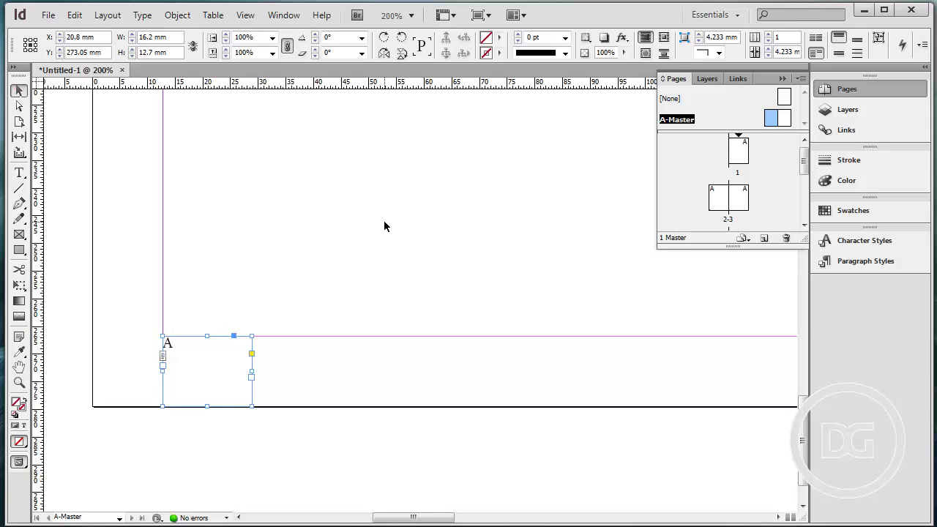
pyautogui.hotkey('shift', 'Down')
pyautogui.hotkey('ctrl', 'shift', 'a')
pyautogui.press('w')
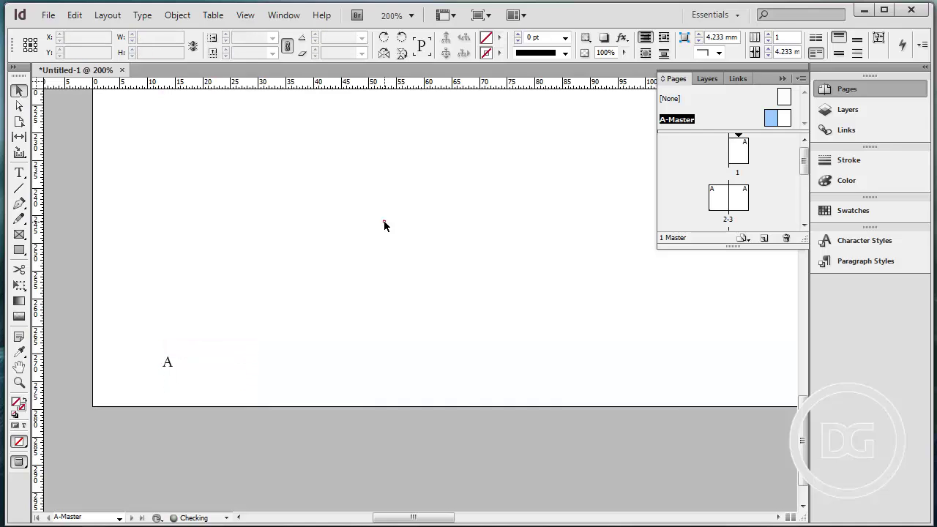
pyautogui.press('w')
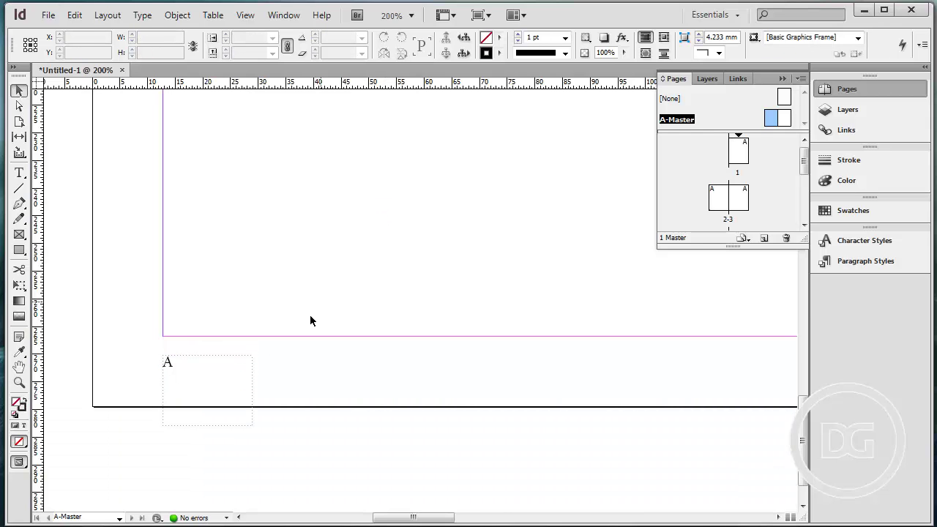
pyautogui.click(210, 381)
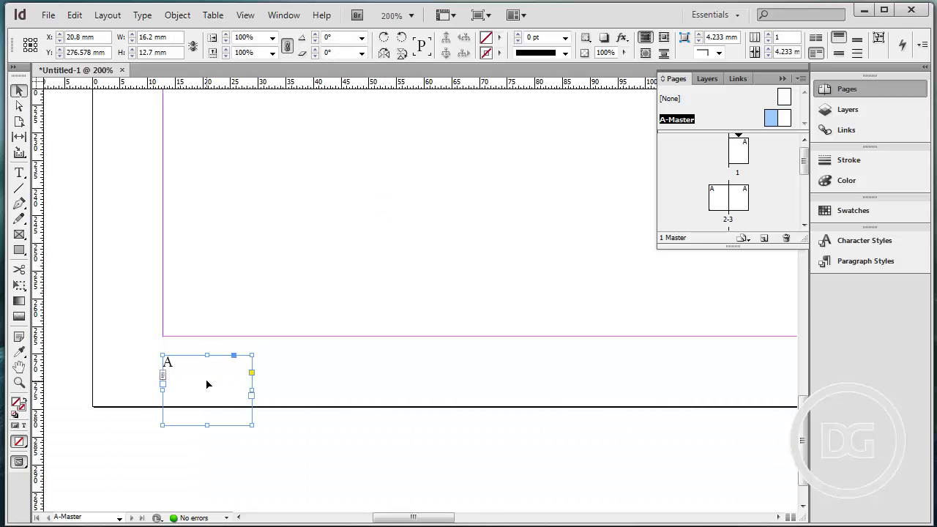
pyautogui.hotkey('shift', 'Left')
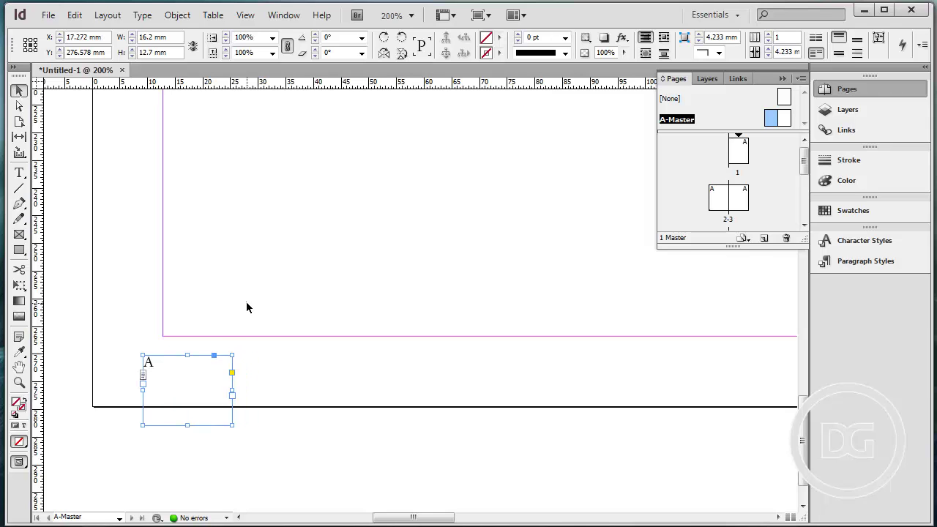
pyautogui.click(247, 305)
# Draw a frame at the right master page's bottom-right and insert a Current Page Number marker
pyautogui.press('w')
pyautogui.press('w')
pyautogui.hscroll(15, 249, 307)
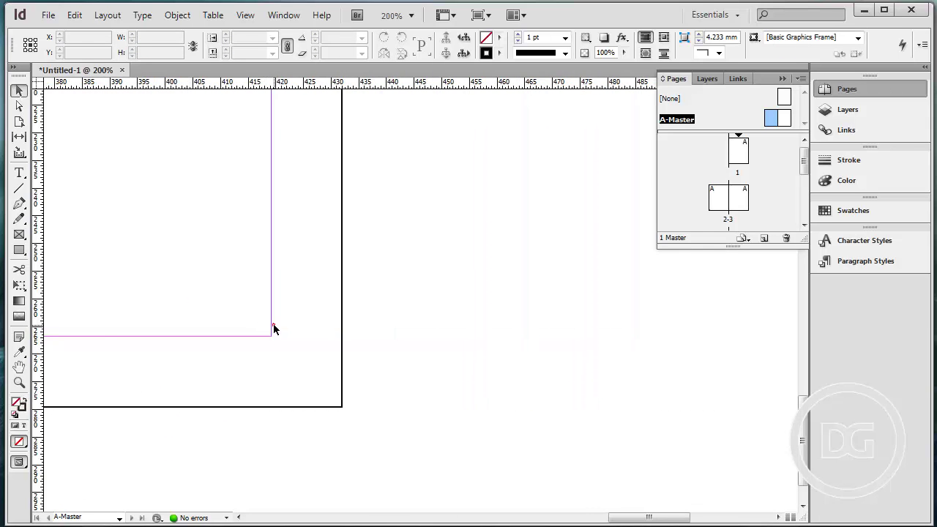
pyautogui.press('t')
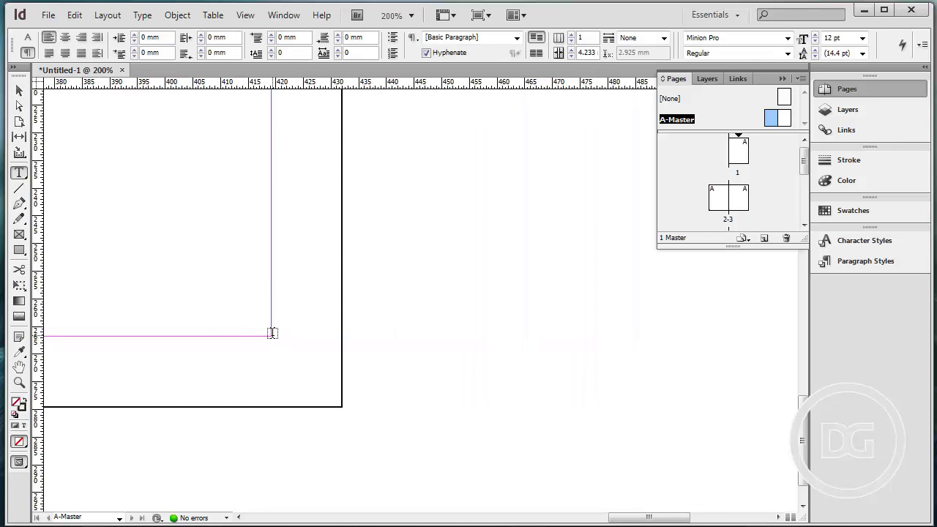
pyautogui.moveTo(272, 333); pyautogui.dragTo(179, 410)
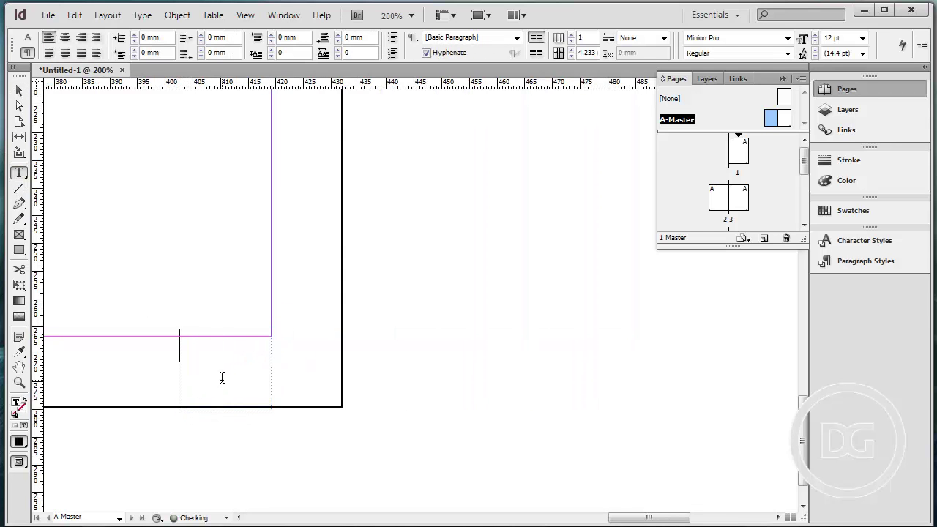
pyautogui.rightClick(222, 378)
pyautogui.click(178, 320)
pyautogui.rightClick(190, 349)
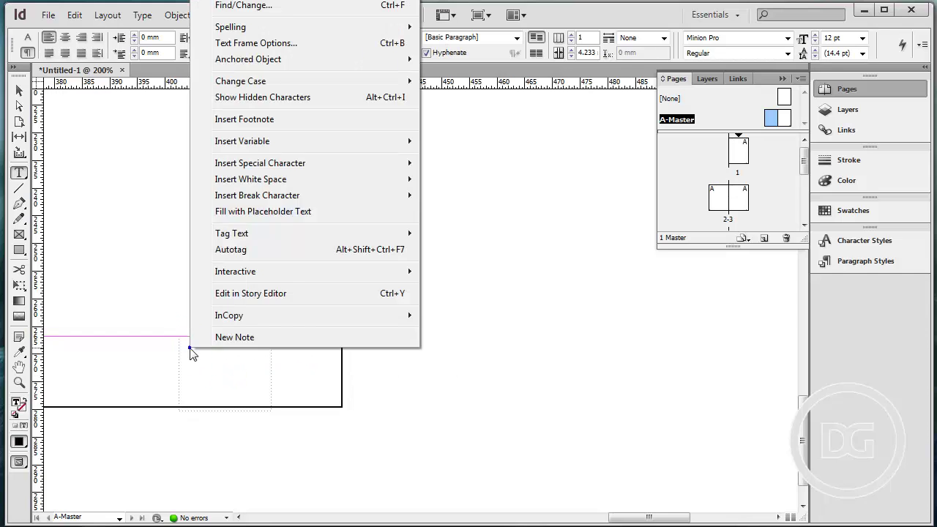
pyautogui.moveTo(298, 163)
pyautogui.moveTo(491, 183)
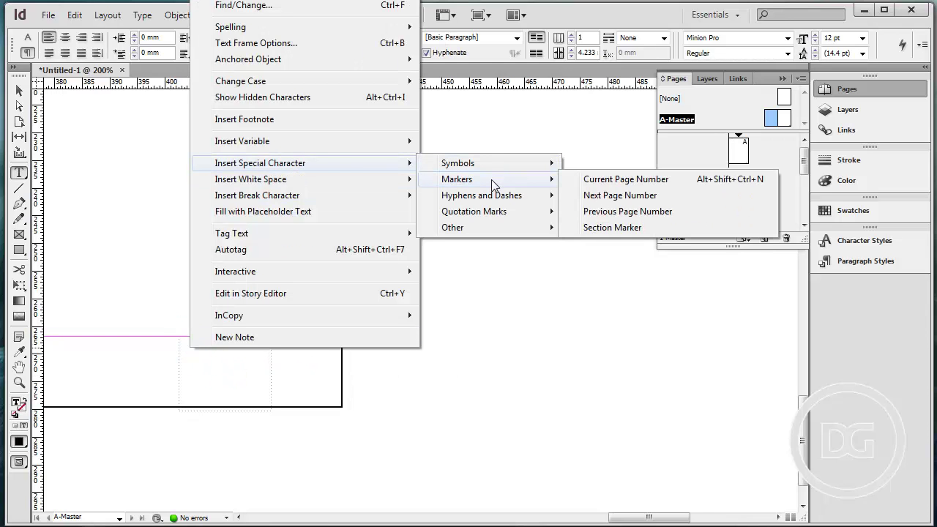
pyautogui.click(618, 179)
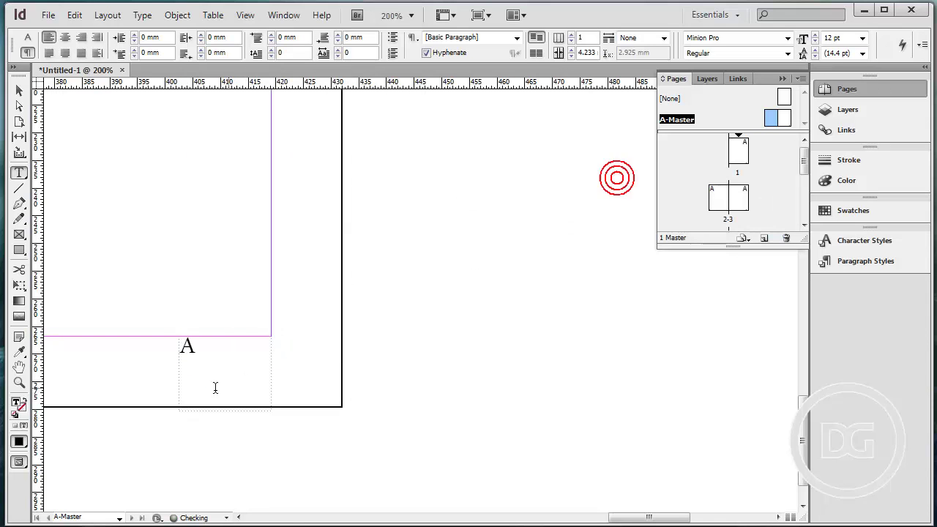
# Set the right-page number marker to 8 pt and right-align it
pyautogui.moveTo(204, 353)
pyautogui.mouseDown()
pyautogui.moveTo(149, 364)
pyautogui.moveTo(151, 353)
pyautogui.mouseUp()
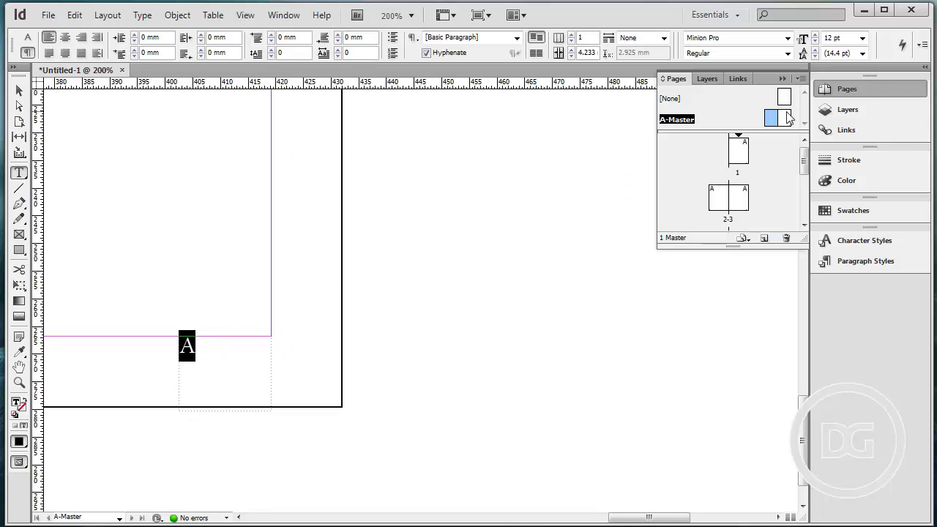
pyautogui.click(862, 38)
pyautogui.click(843, 89)
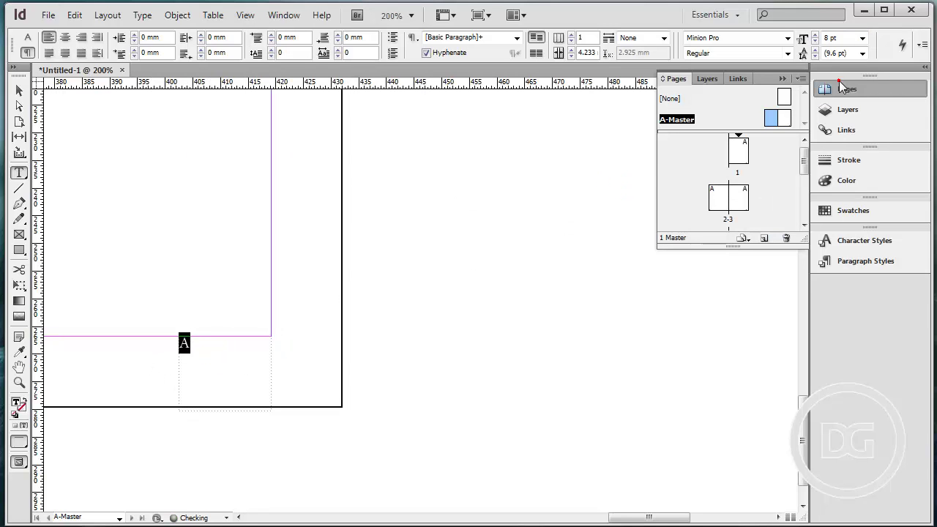
pyautogui.click(79, 40)
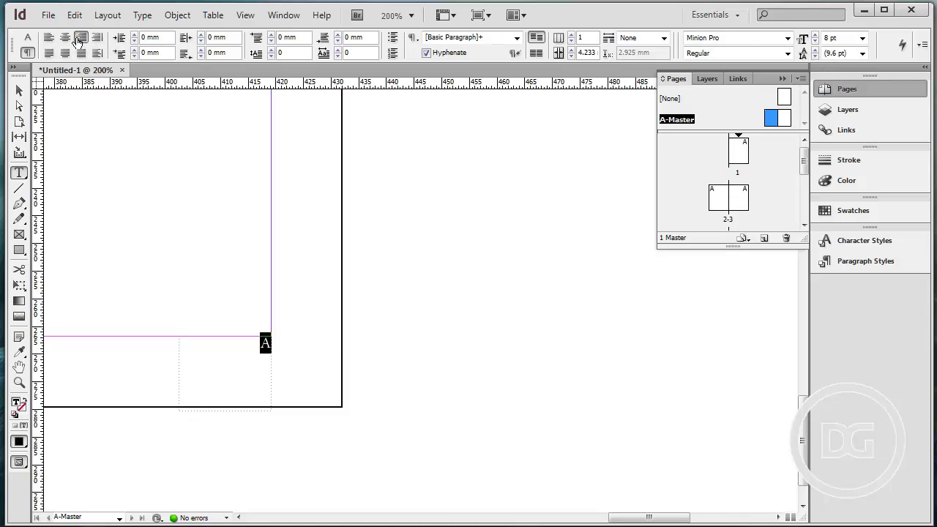
# Nudge the right page-number frame down and right, then check it in Preview mode
pyautogui.click(20, 90)
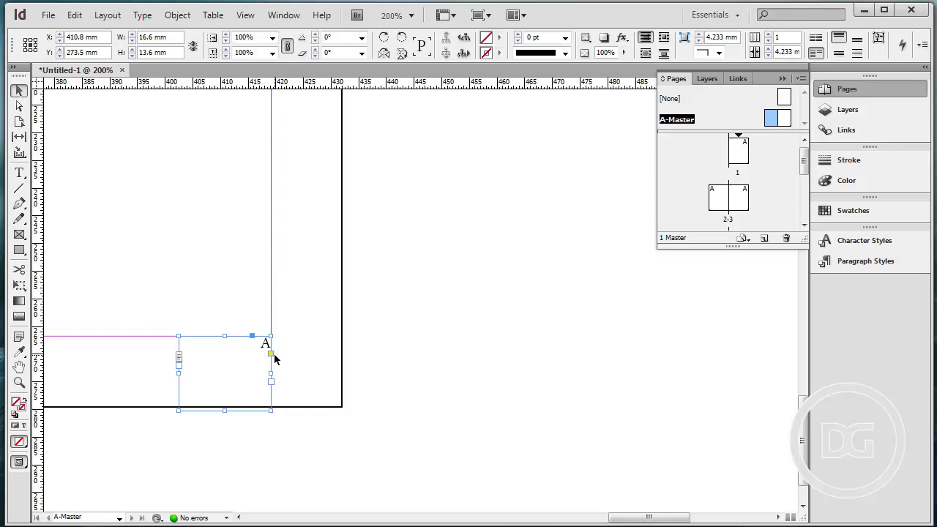
pyautogui.hotkey('shift', 'Down')
pyautogui.hotkey('shift', 'Right')
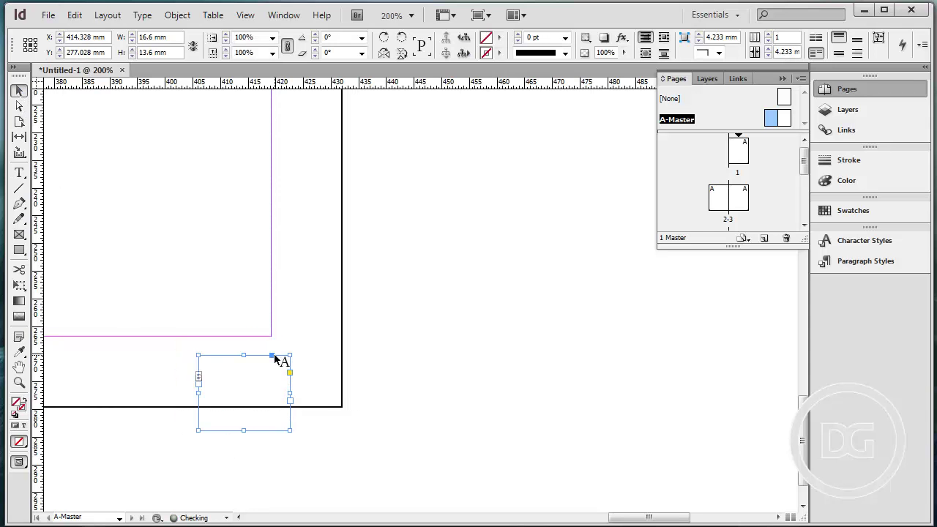
pyautogui.click(304, 314)
pyautogui.press('w')
pyautogui.hscroll(-10, 348, 366)
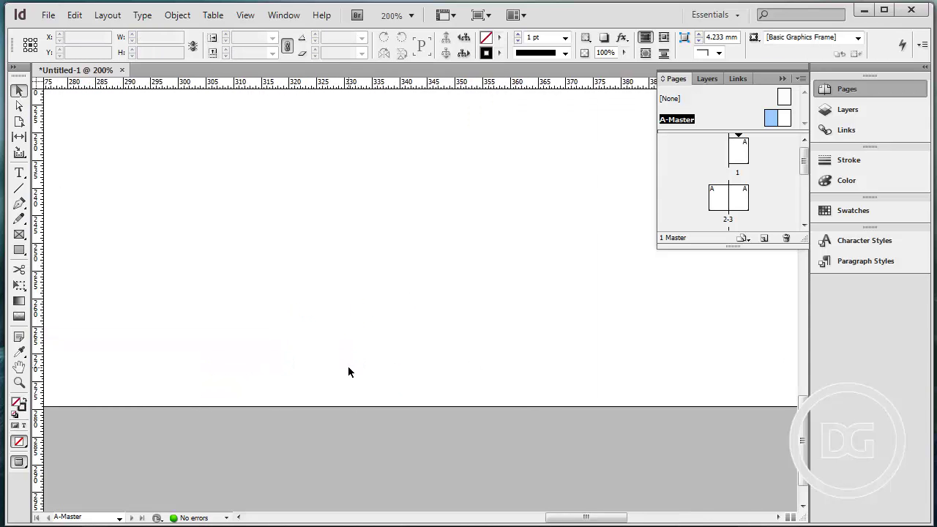
pyautogui.hscroll(10, 348, 366)
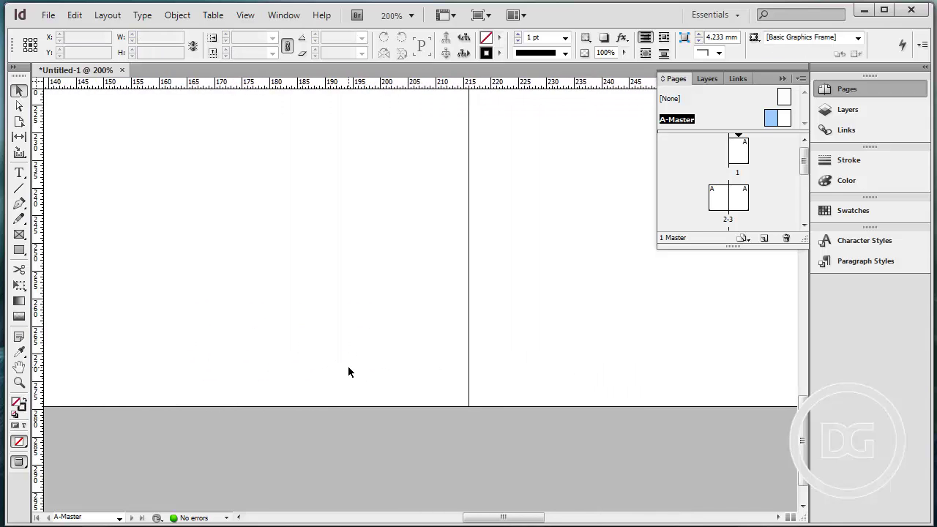
pyautogui.press('w')
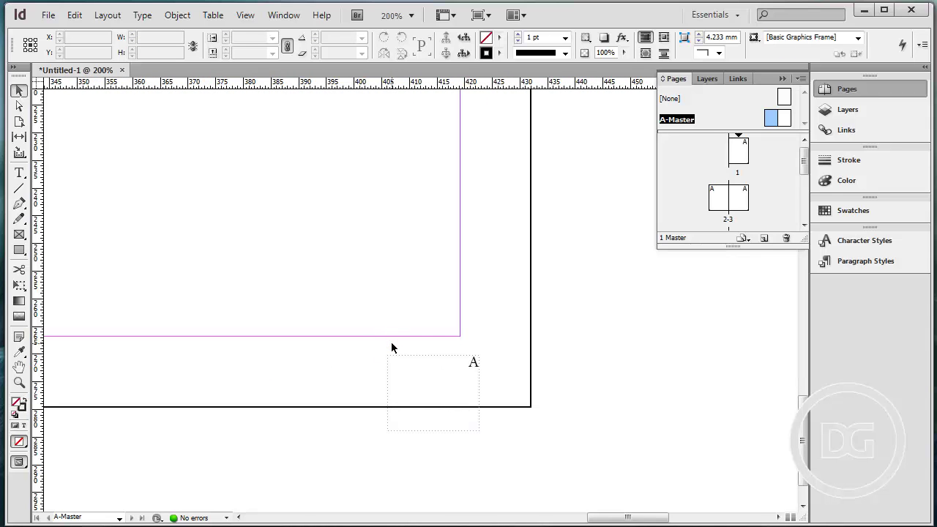
pyautogui.click(432, 376)
pyautogui.click(506, 305)
pyautogui.press('w')
pyautogui.press('w')
# Go to the page 2–3 spread and type HEADLINE in a new frame at page 2's top margin
pyautogui.doubleClick(717, 200)
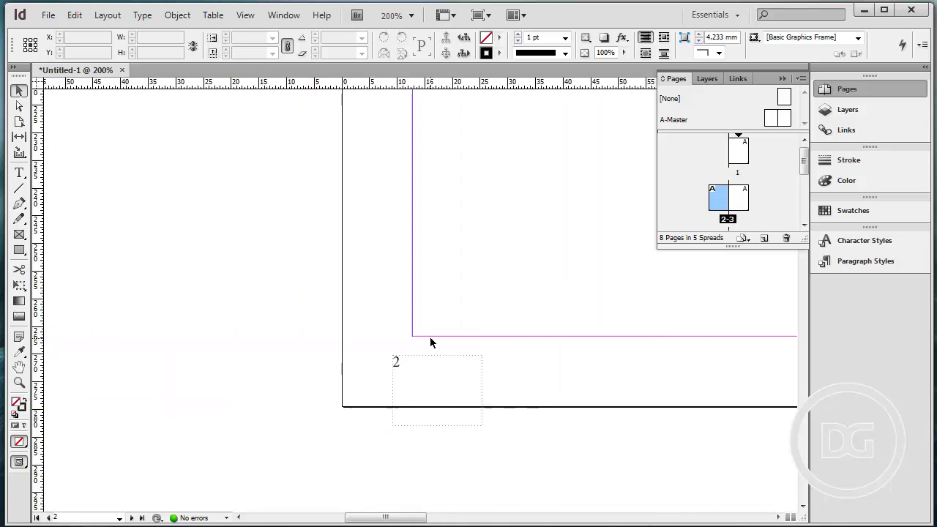
pyautogui.press('w')
pyautogui.press('w')
pyautogui.hscroll(4, 546, 314)
pyautogui.scroll(-2, 540, 286)
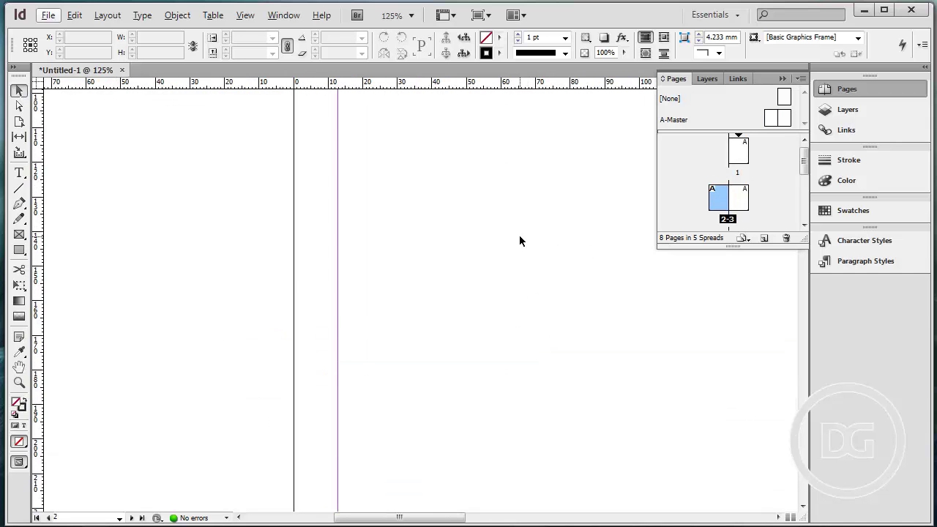
pyautogui.scroll(-2, 303, 398)
pyautogui.scroll(1, 278, 360)
pyautogui.moveTo(278, 359); pyautogui.dragTo(303, 212)
pyautogui.click(19, 173)
pyautogui.scroll(1, 114, 138)
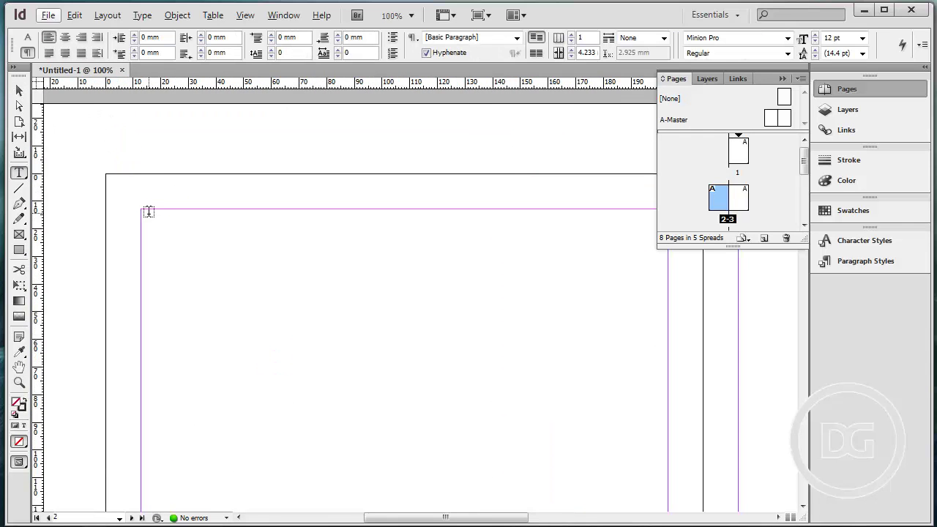
pyautogui.moveTo(141, 207); pyautogui.dragTo(443, 262)
pyautogui.write('HEADLINE')
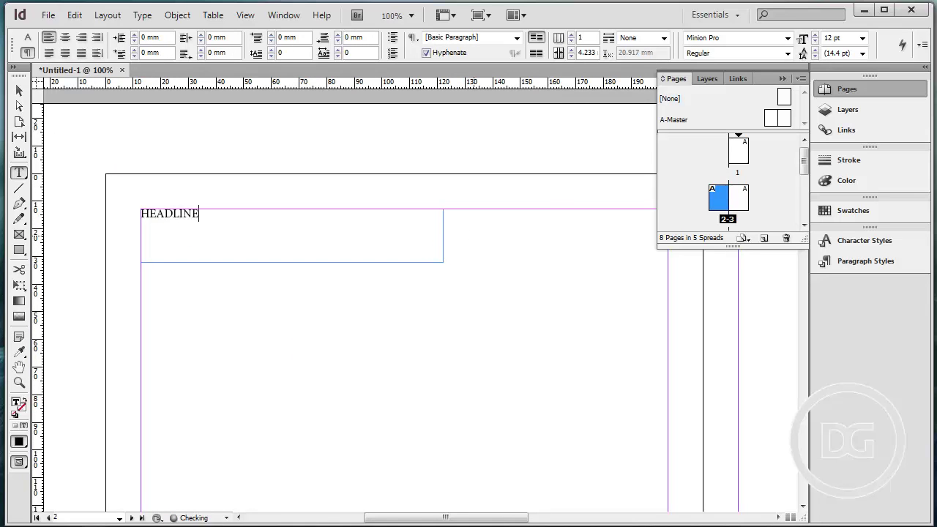
# Set HEADLINE to 14 pt
pyautogui.hotkey('ctrl', 'a')
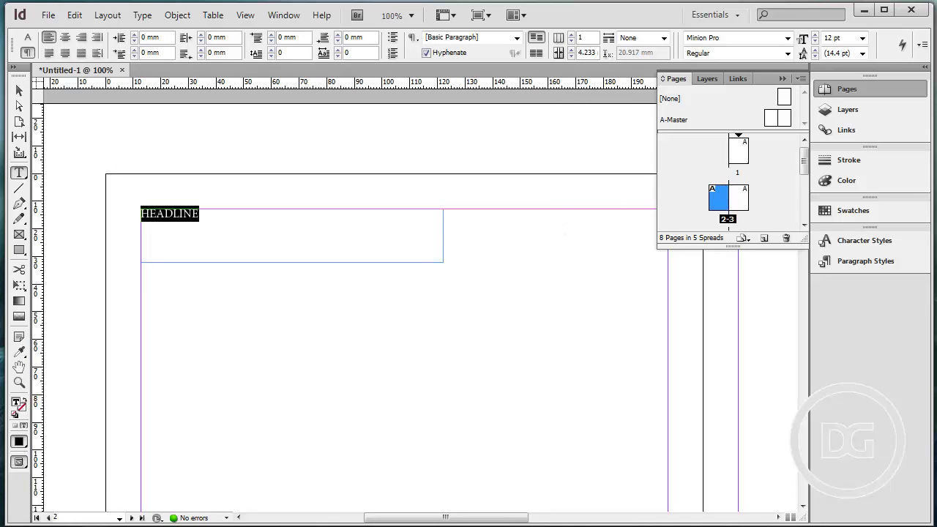
pyautogui.click(862, 38)
pyautogui.click(835, 127)
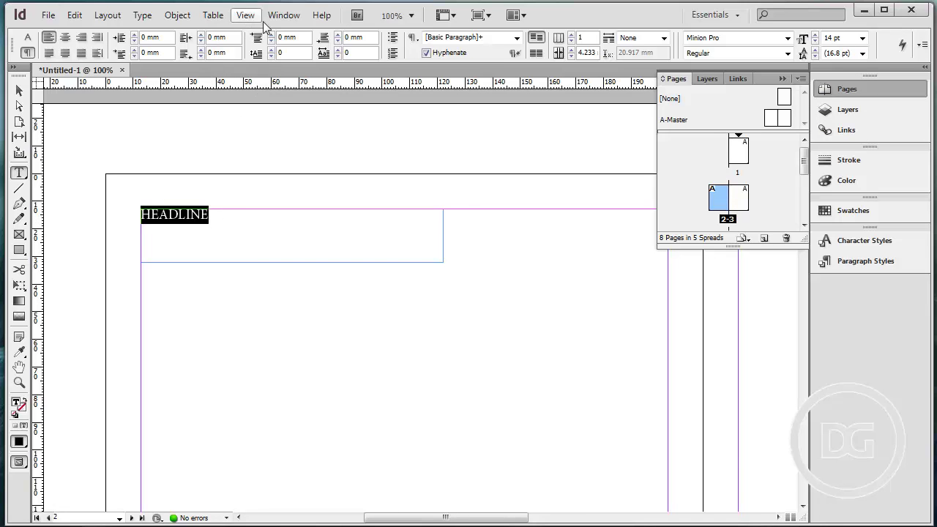
# Open the Character panel and give HEADLINE a tracking of 200
pyautogui.click(284, 16)
pyautogui.moveTo(359, 410)
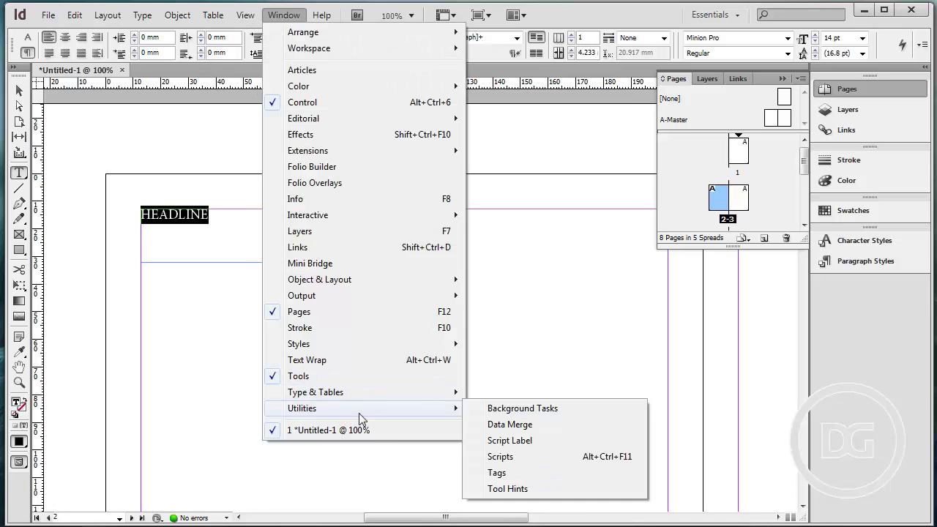
pyautogui.click(537, 411)
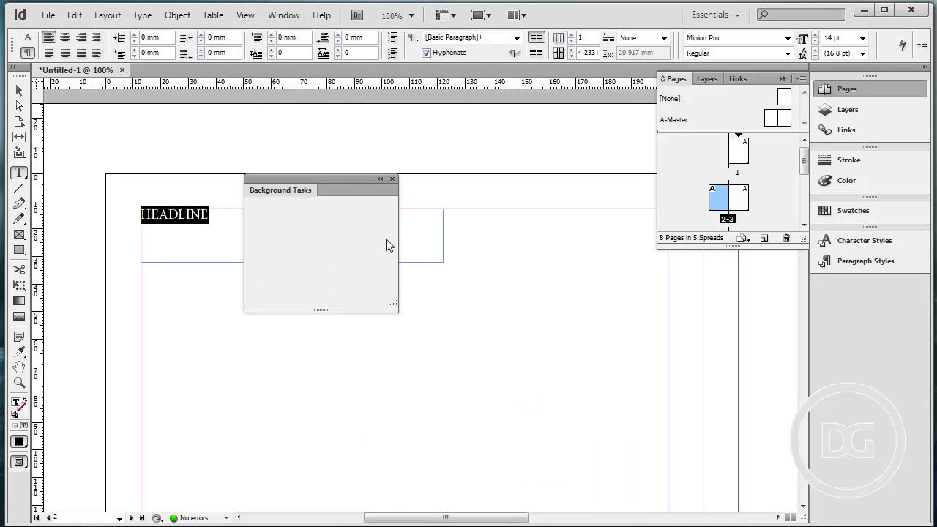
pyautogui.click(394, 183)
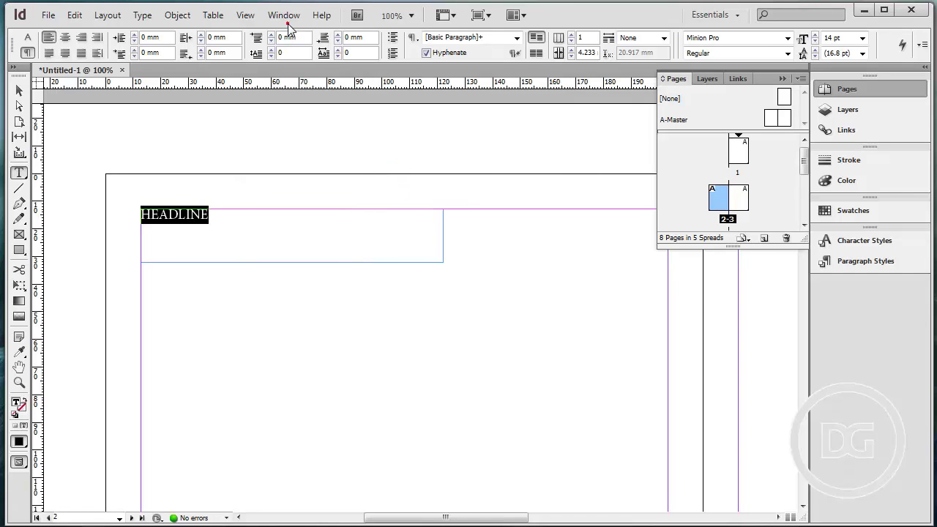
pyautogui.click(282, 14)
pyautogui.moveTo(333, 396)
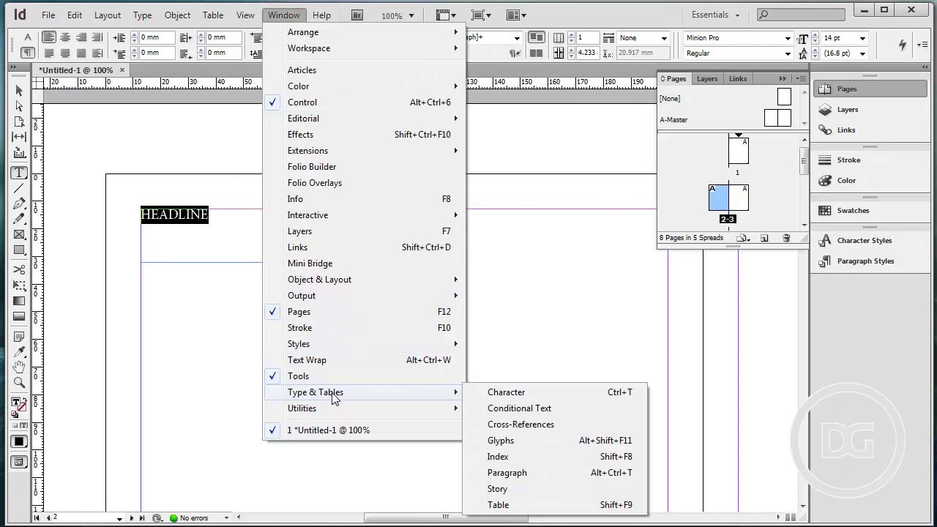
pyautogui.click(510, 396)
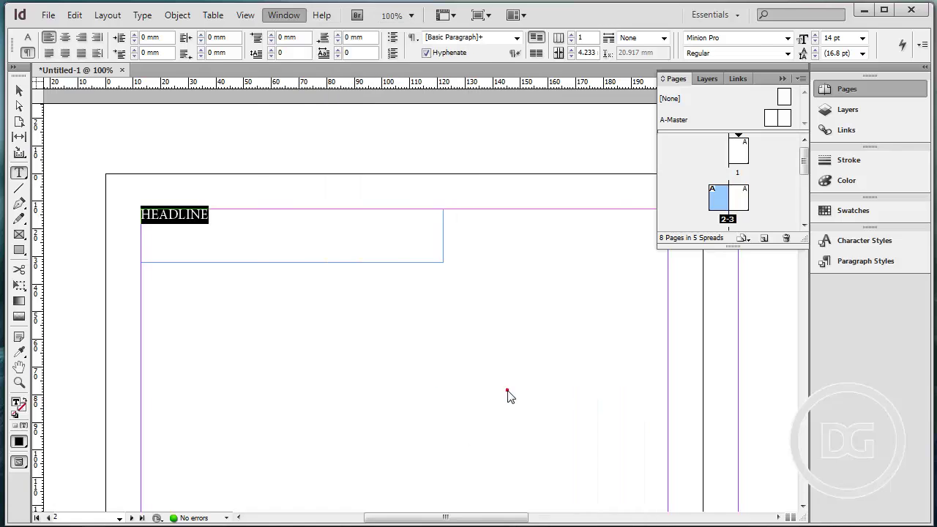
pyautogui.click(531, 305)
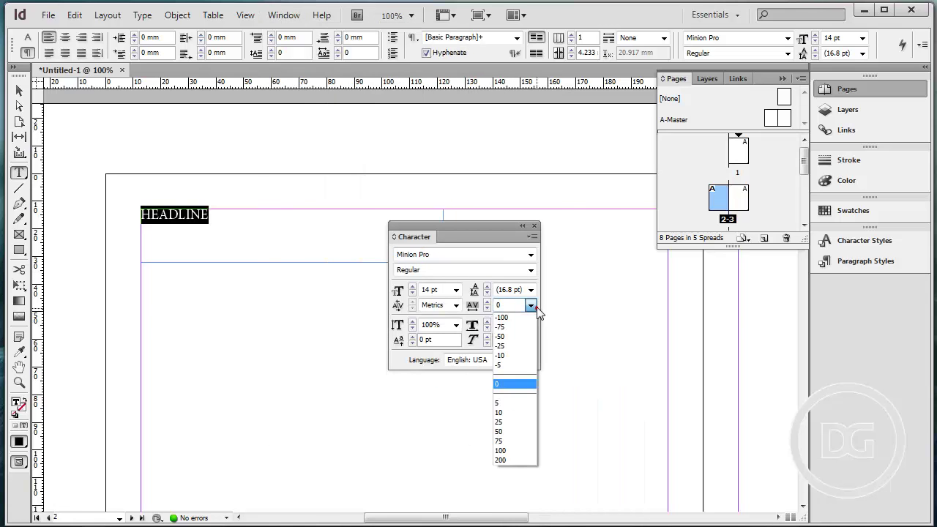
pyautogui.click(514, 461)
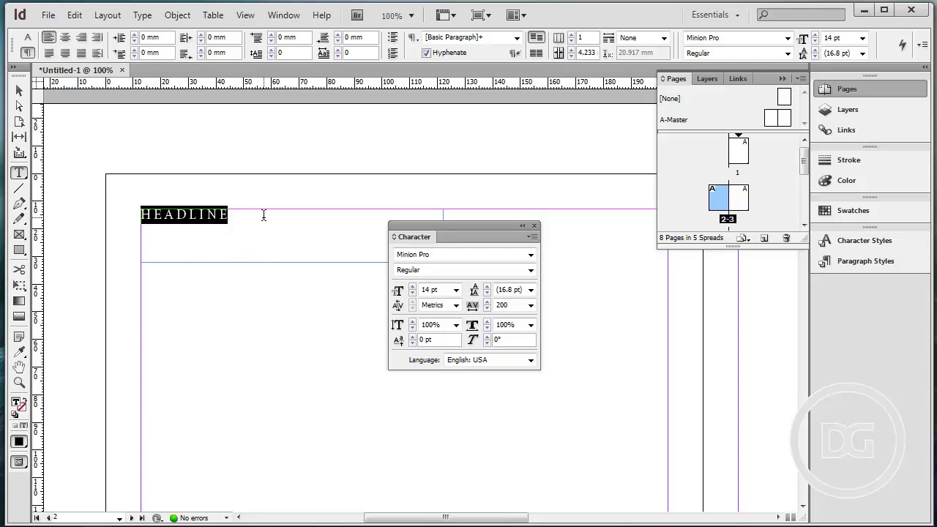
pyautogui.click(206, 228)
pyautogui.press('Escape')
# Draw a second frame below HEADLINE, fill it with placeholder text, and keep only 'Sed qui reium'
pyautogui.scroll(-3, 217, 237)
pyautogui.click(254, 271)
pyautogui.scroll(3, 255, 271)
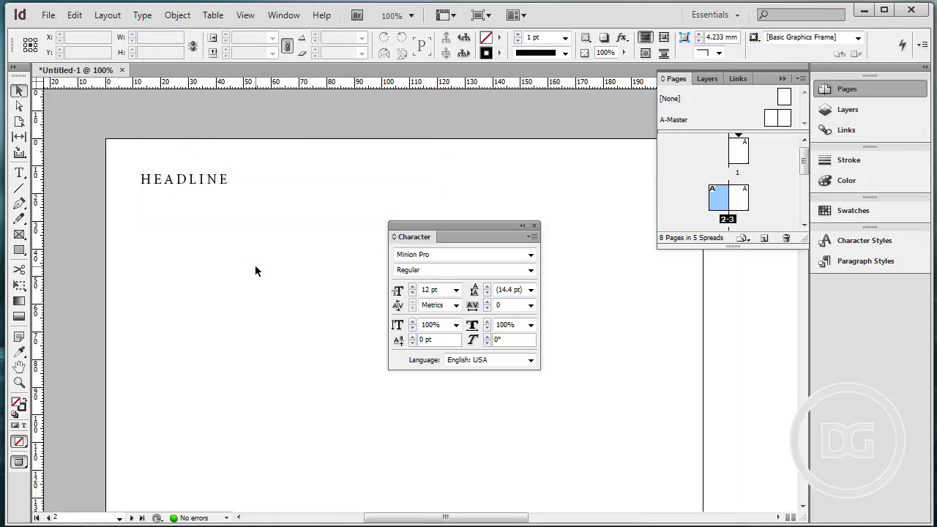
pyautogui.press('t')
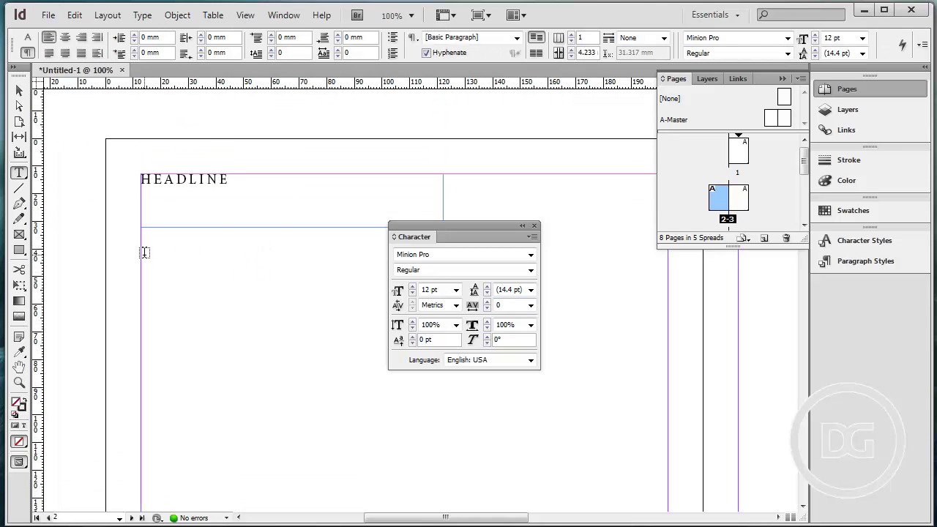
pyautogui.moveTo(144, 263); pyautogui.dragTo(667, 386)
pyautogui.moveTo(495, 230); pyautogui.dragTo(602, 135)
pyautogui.rightClick(296, 289)
pyautogui.click(368, 524)
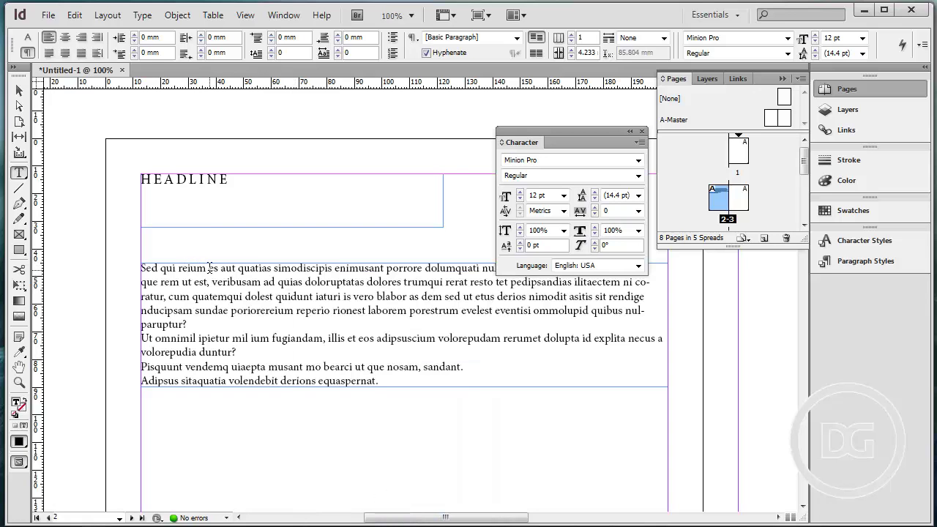
pyautogui.moveTo(208, 268); pyautogui.dragTo(515, 403)
pyautogui.press('BackSpace')
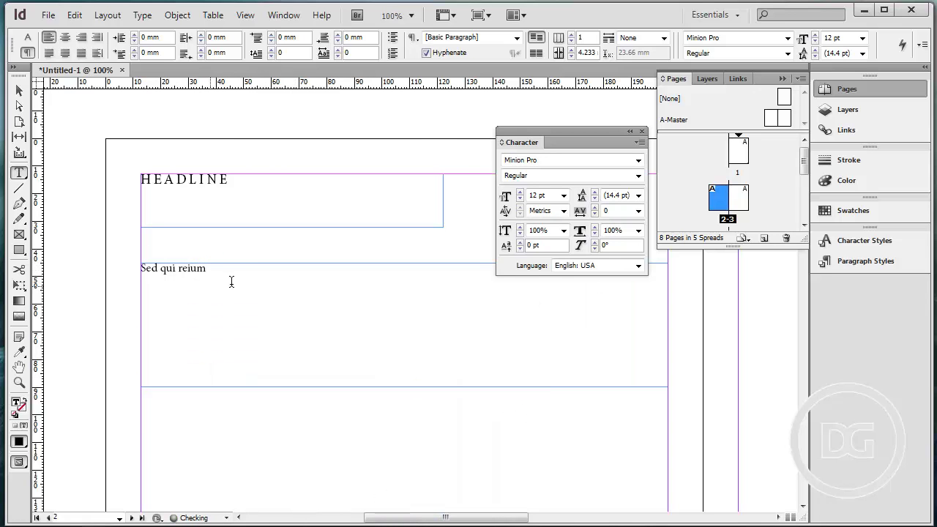
# Set 'Sed qui reium' in Fira Sans Bold, trying sizes of 30 and 60 pt
pyautogui.hotkey('ctrl', 'a')
pyautogui.hscroll(-2, 282, 271)
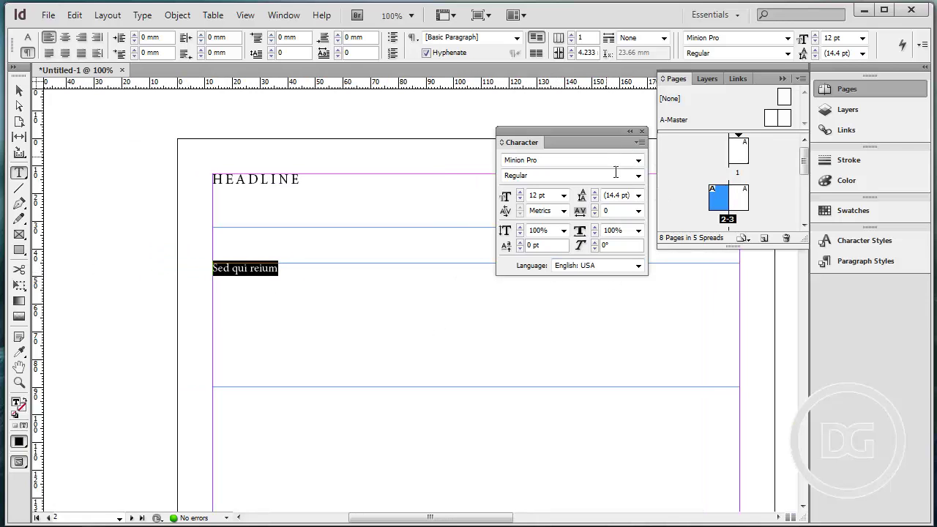
pyautogui.click(563, 195)
pyautogui.click(540, 312)
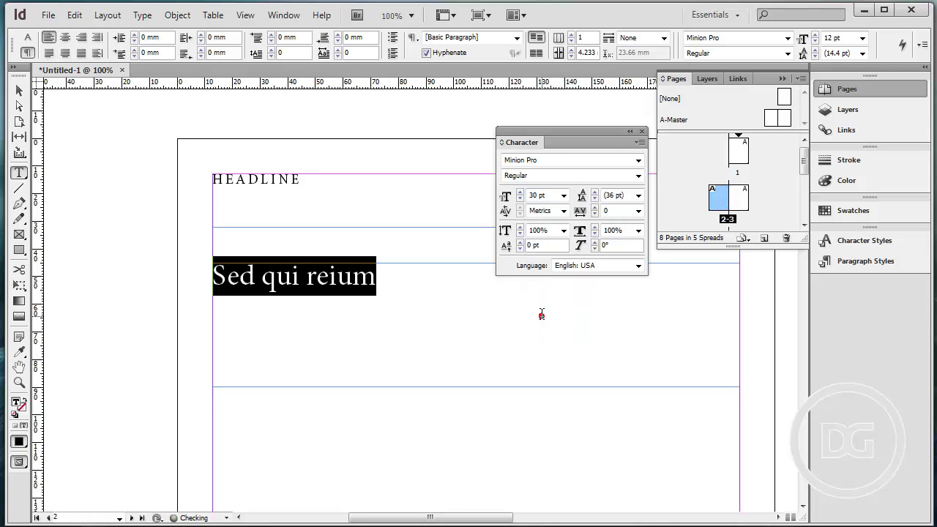
pyautogui.click(563, 195)
pyautogui.click(548, 340)
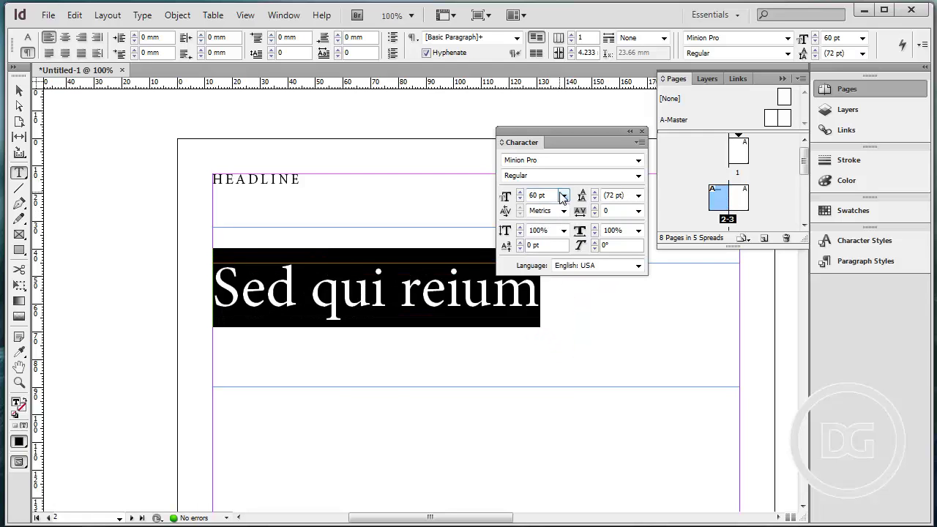
pyautogui.click(574, 159)
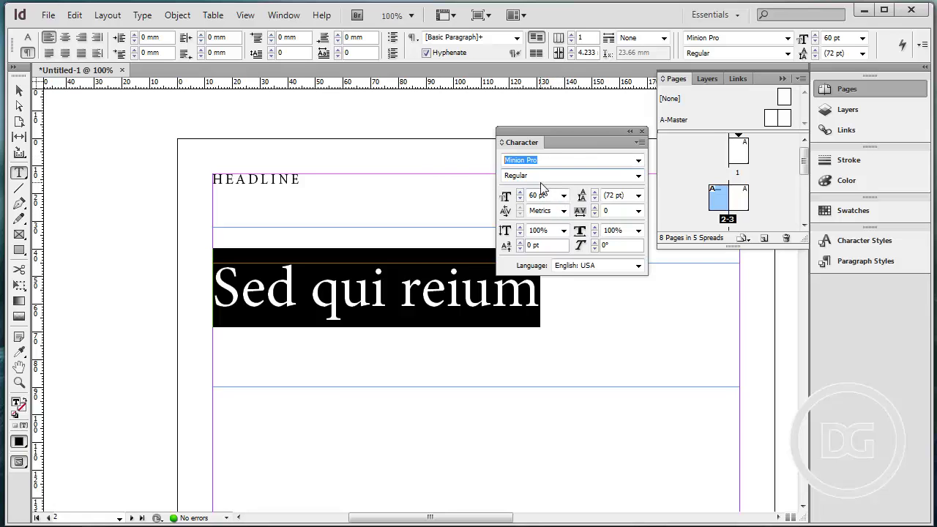
pyautogui.write('Fira Sans')
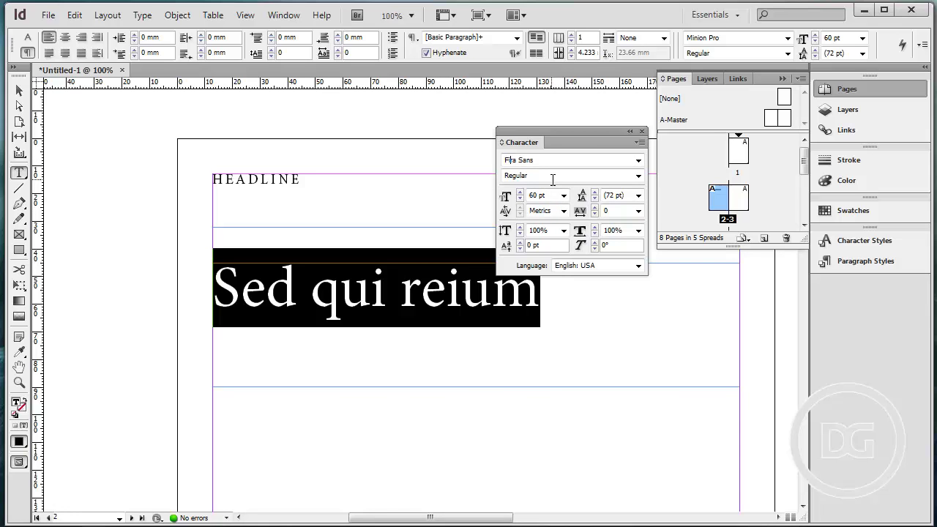
pyautogui.press('Return')
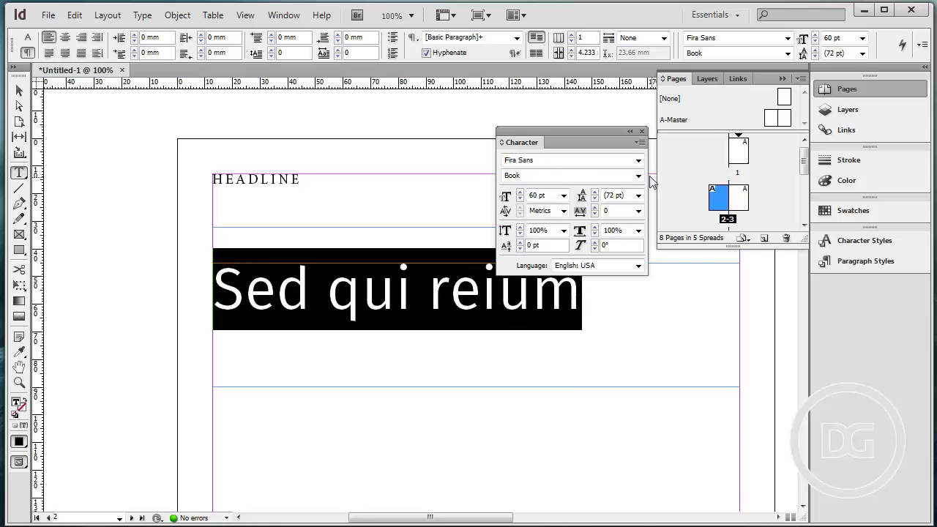
pyautogui.click(639, 176)
pyautogui.click(537, 523)
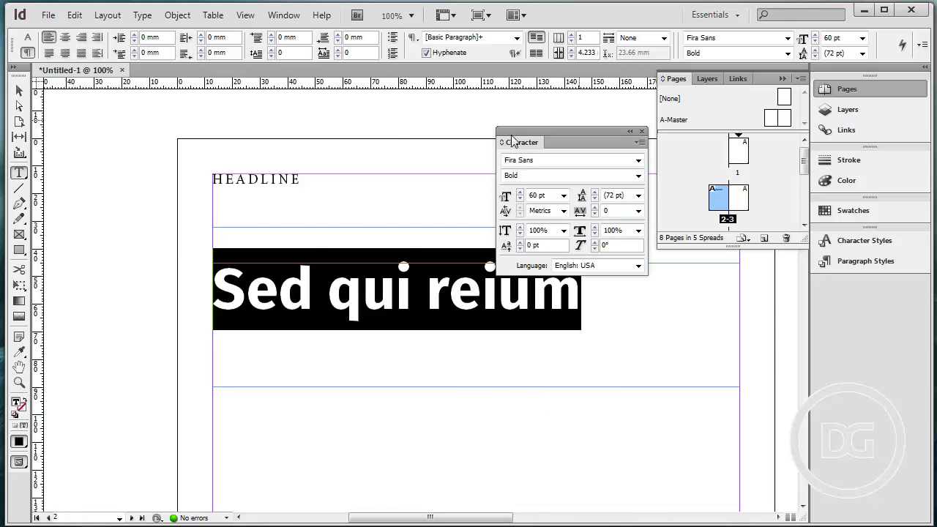
# Reduce the 'Sed qui reium' headline to 48 pt
pyautogui.click(564, 195)
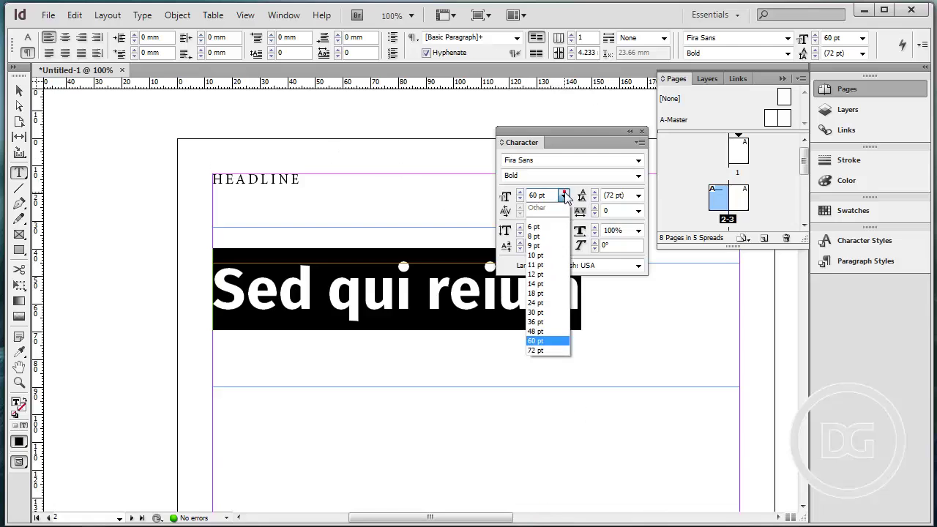
pyautogui.click(539, 322)
pyautogui.click(564, 195)
pyautogui.click(566, 331)
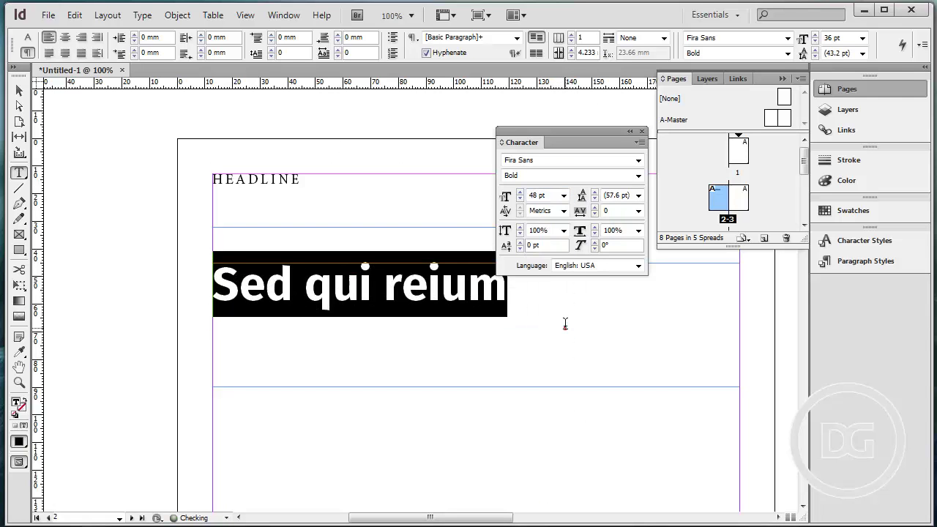
pyautogui.click(20, 90)
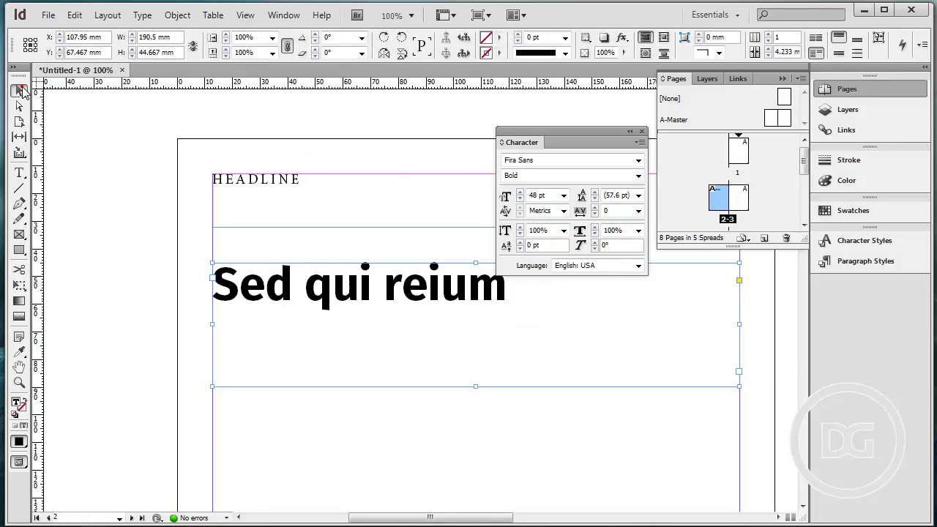
# Shrink the headline frame to fit its text and bring the empty area below into view
pyautogui.moveTo(738, 387); pyautogui.dragTo(613, 322)
pyautogui.hotkey('ctrl', '-')
pyautogui.moveTo(575, 391); pyautogui.dragTo(363, 258)
pyautogui.moveTo(278, 256); pyautogui.dragTo(320, 237)
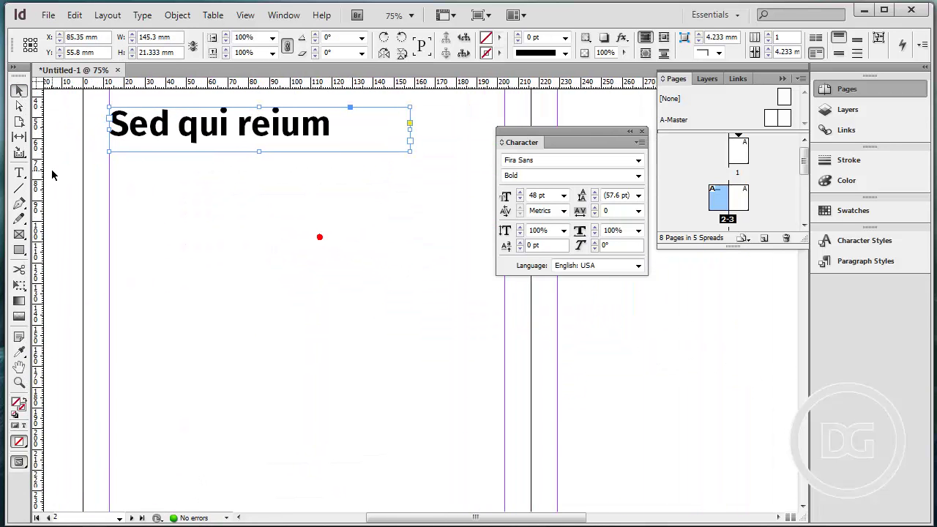
# Draw a body text frame below the headline and fill it with placeholder text
pyautogui.click(19, 173)
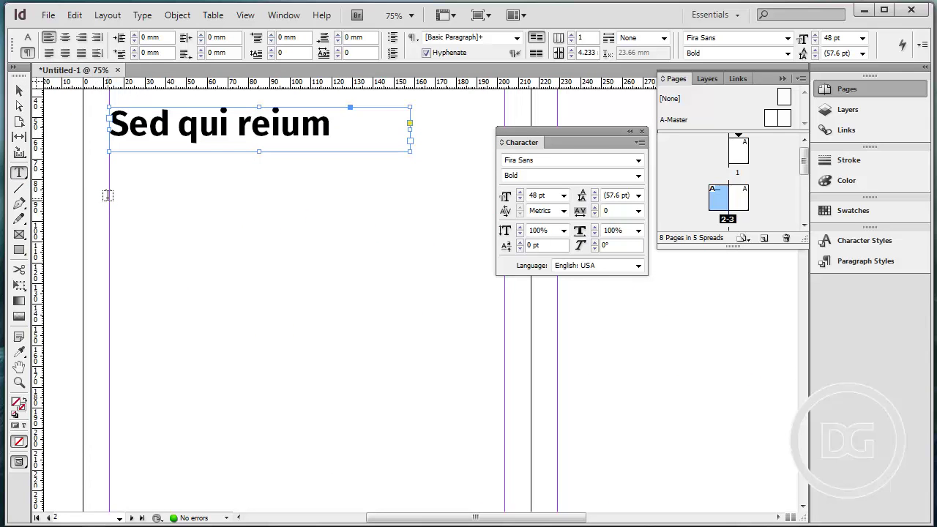
pyautogui.moveTo(109, 209); pyautogui.dragTo(505, 423)
pyautogui.rightClick(419, 276)
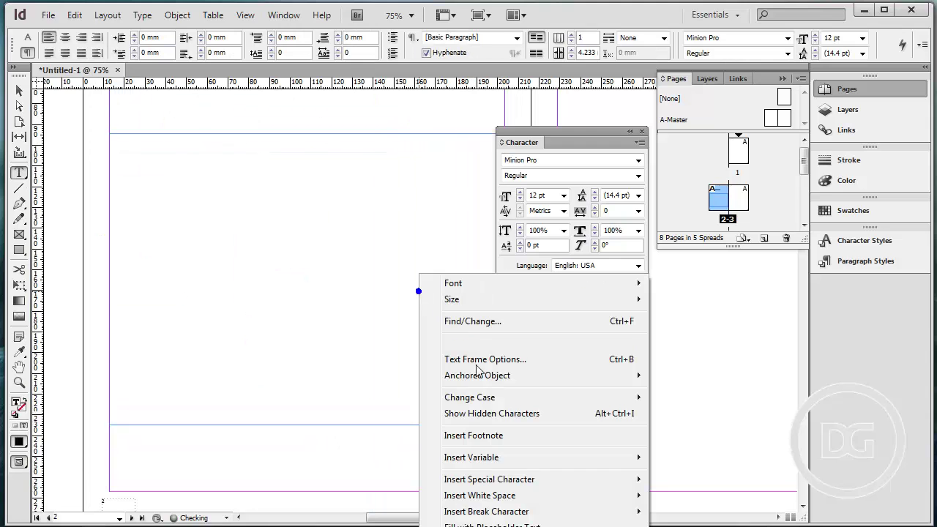
pyautogui.click(493, 524)
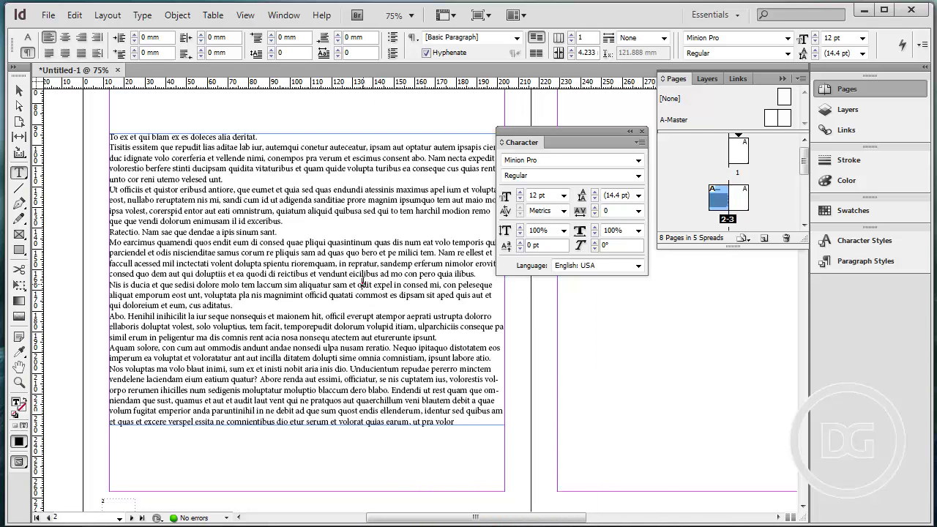
# Set the whole body story to 10 pt with 3 mm space before each paragraph
pyautogui.click(238, 198)
pyautogui.hotkey('ctrl', 'a')
pyautogui.click(563, 195)
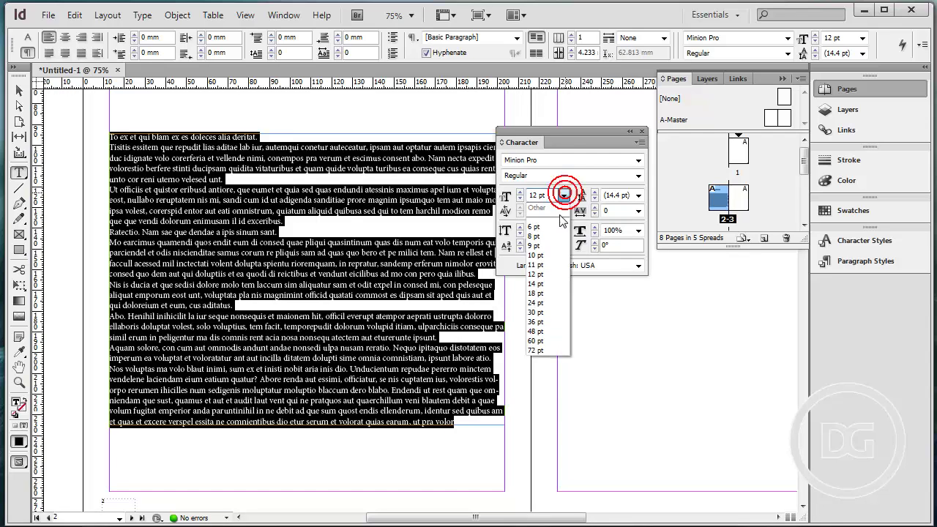
pyautogui.click(535, 255)
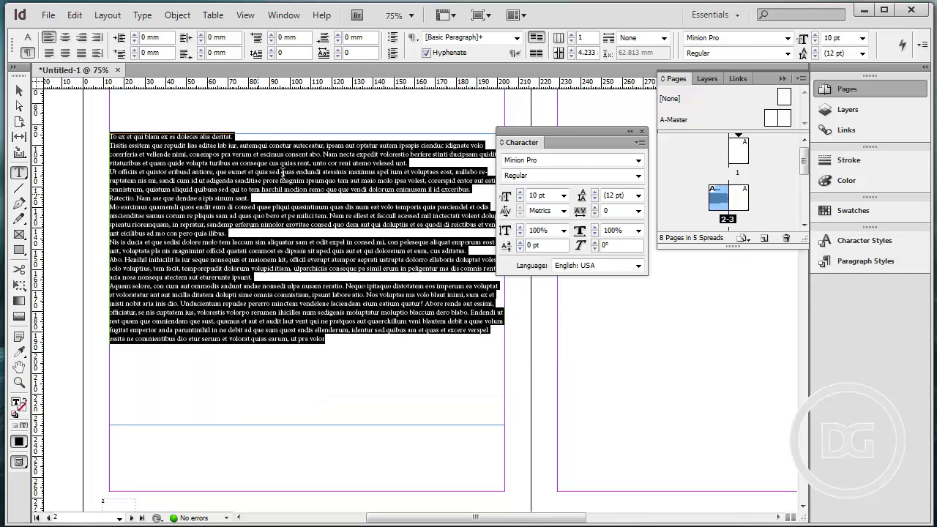
pyautogui.click(367, 38)
pyautogui.write('3')
pyautogui.press('Return')
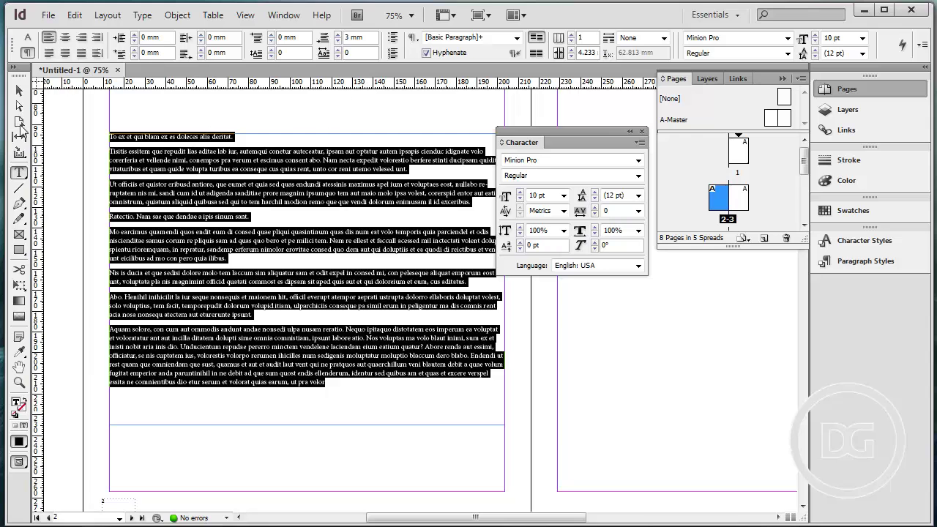
# Set the body text frame to 3 columns in Text Frame Options
pyautogui.click(20, 93)
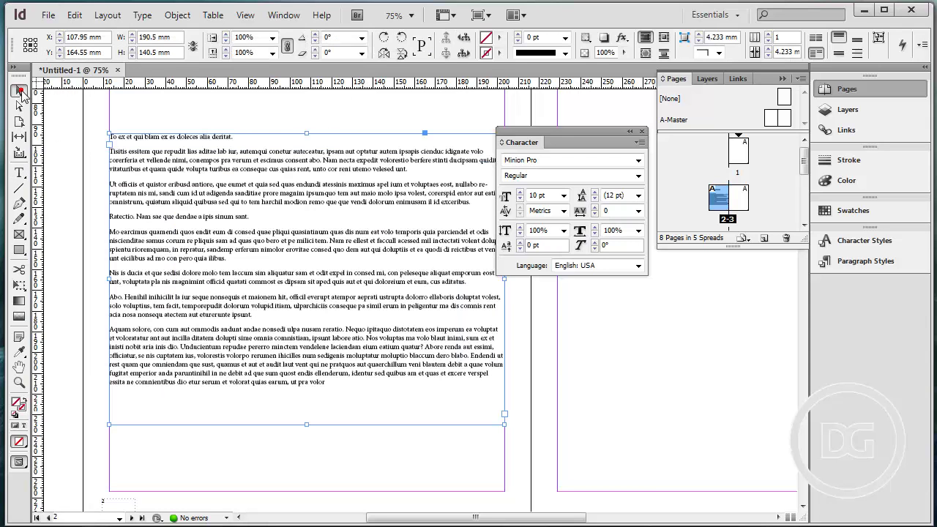
pyautogui.scroll(1, 347, 244)
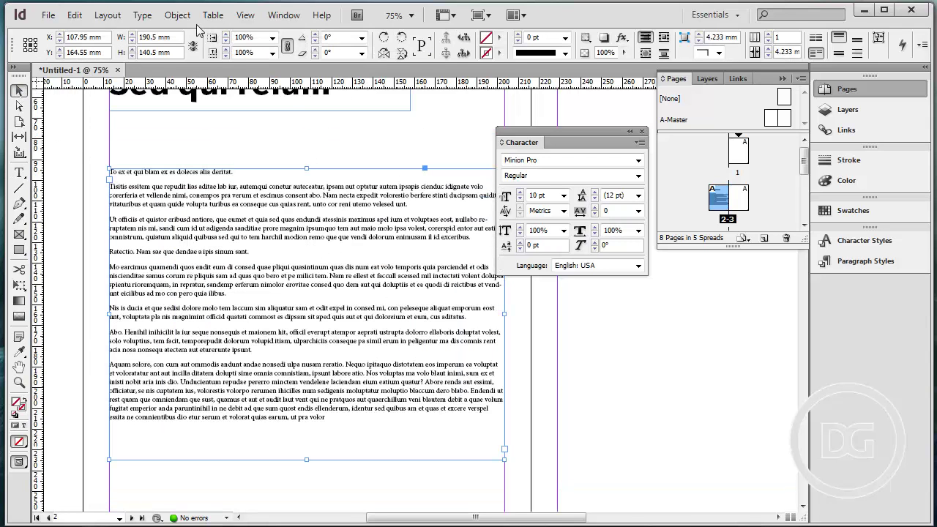
pyautogui.click(177, 15)
pyautogui.click(234, 233)
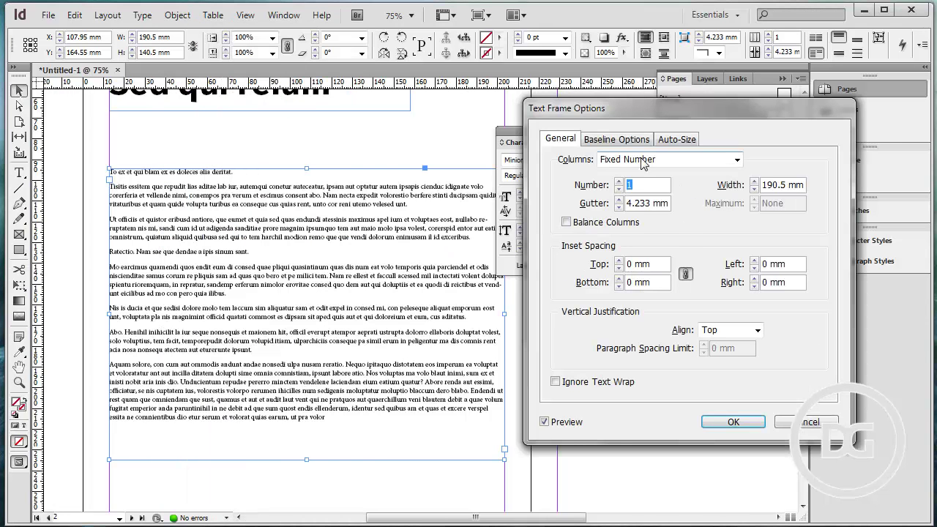
pyautogui.write('3')
pyautogui.click(732, 422)
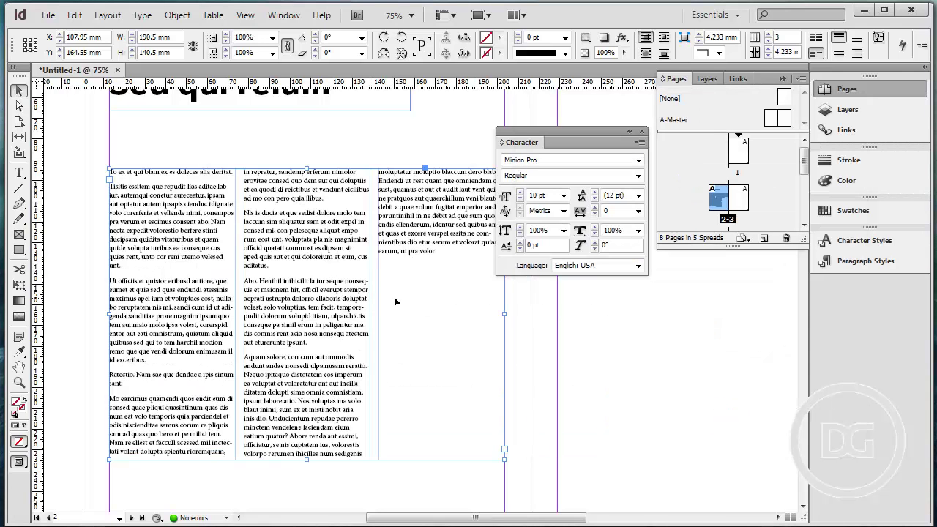
# Shorten the body text frame and nudge it up so the text flows across columns
pyautogui.scroll(-3, 394, 302)
pyautogui.moveTo(306, 388); pyautogui.dragTo(311, 437)
pyautogui.scroll(1, 311, 437)
pyautogui.click(550, 315)
pyautogui.click(258, 373)
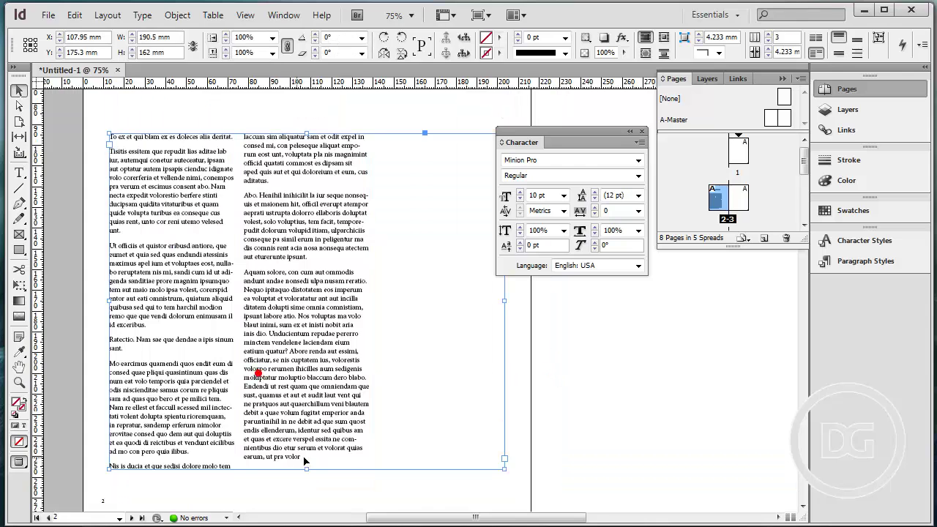
pyautogui.moveTo(311, 469)
pyautogui.mouseDown()
pyautogui.moveTo(309, 487)
pyautogui.moveTo(306, 464)
pyautogui.moveTo(300, 485)
pyautogui.moveTo(309, 482)
pyautogui.mouseUp()
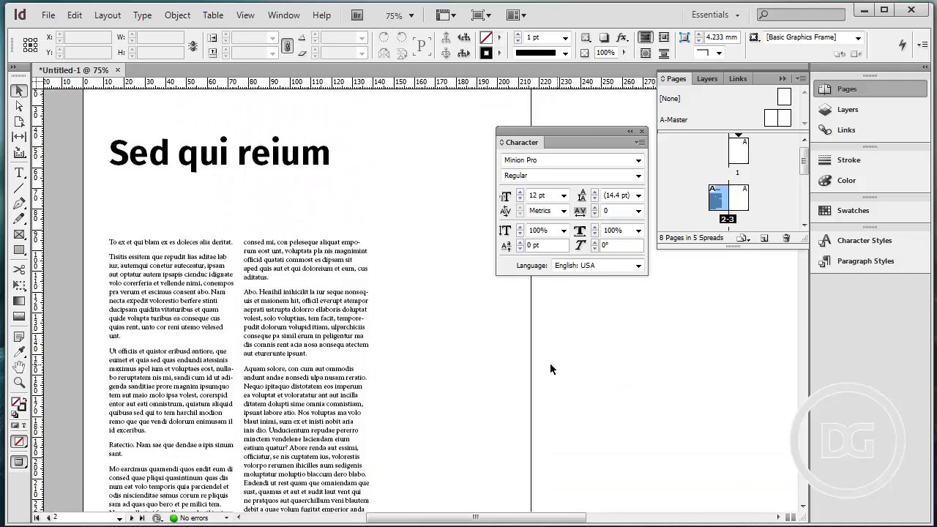
pyautogui.scroll(-1, 348, 327)
pyautogui.click(303, 339)
pyautogui.moveTo(303, 339); pyautogui.dragTo(294, 329)
pyautogui.click(505, 341)
pyautogui.scroll(1, 296, 241)
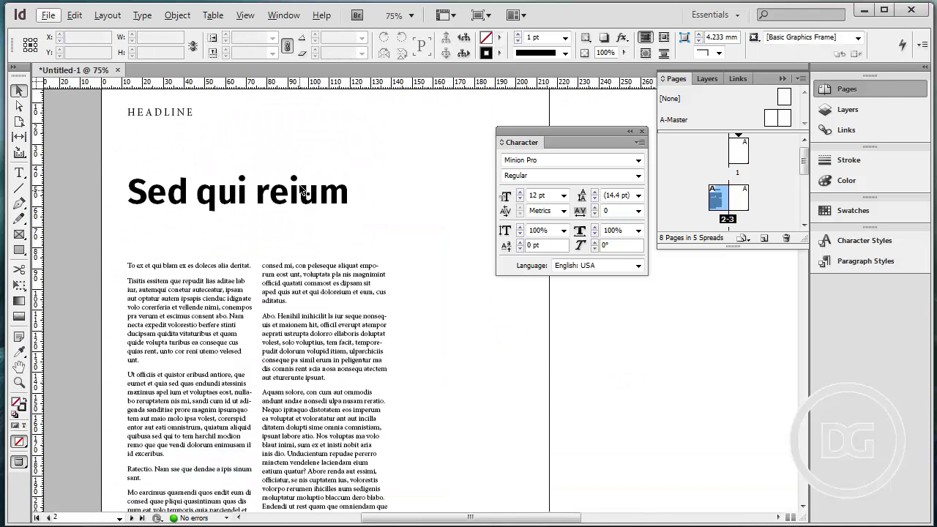
pyautogui.click(292, 148)
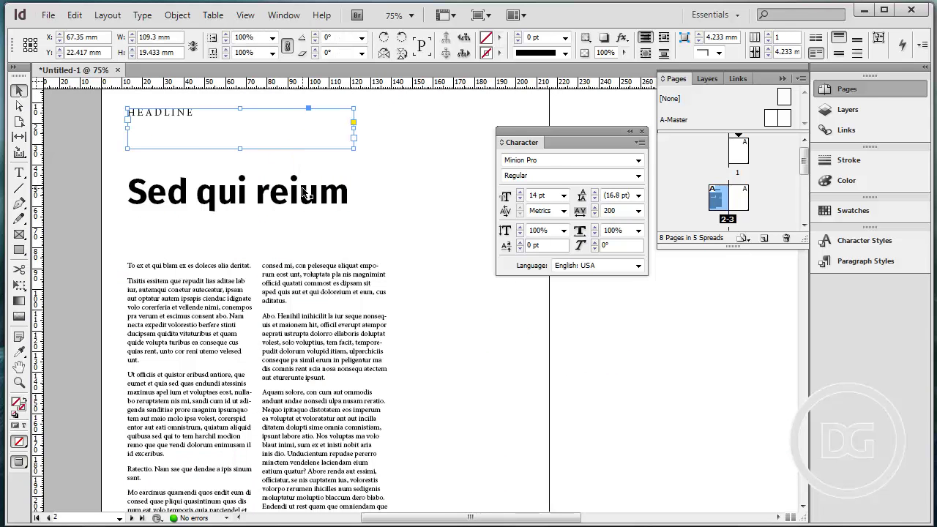
# Show the Paragraph Styles panel and create a Section style from the HEADLINE label
pyautogui.click(642, 131)
pyautogui.click(284, 14)
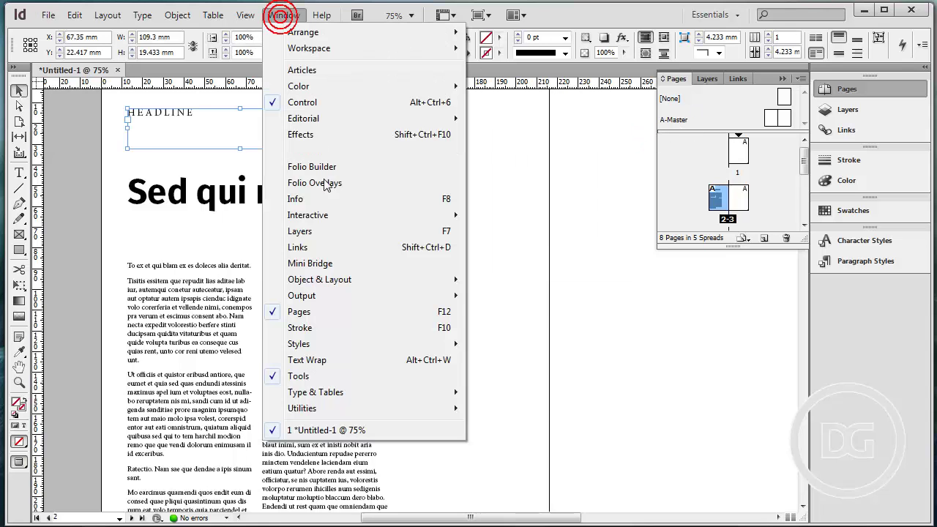
pyautogui.moveTo(333, 344)
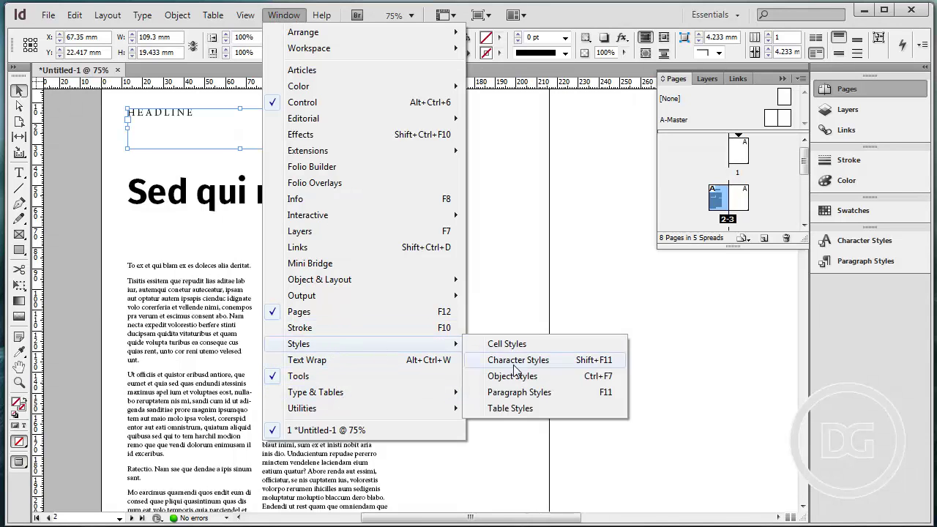
pyautogui.click(524, 395)
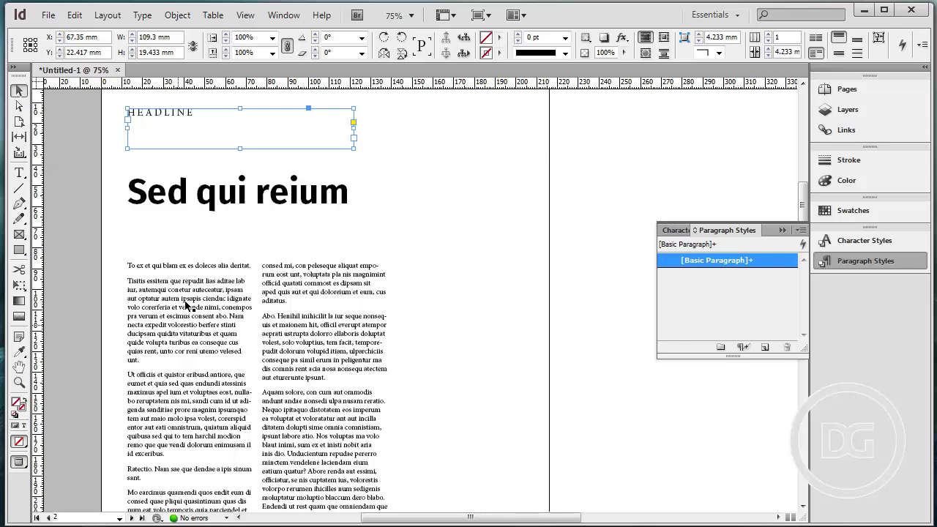
pyautogui.doubleClick(164, 119)
pyautogui.doubleClick(163, 114)
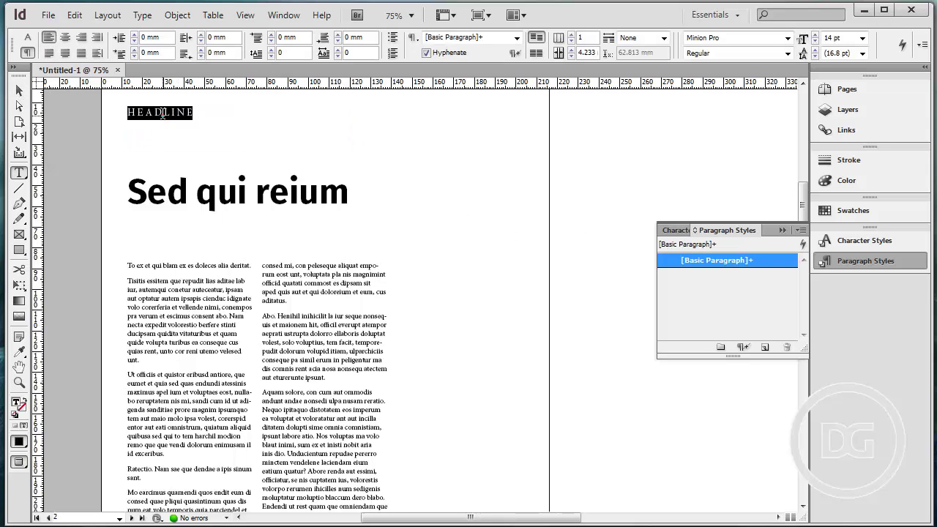
pyautogui.click(766, 348)
pyautogui.doubleClick(716, 276)
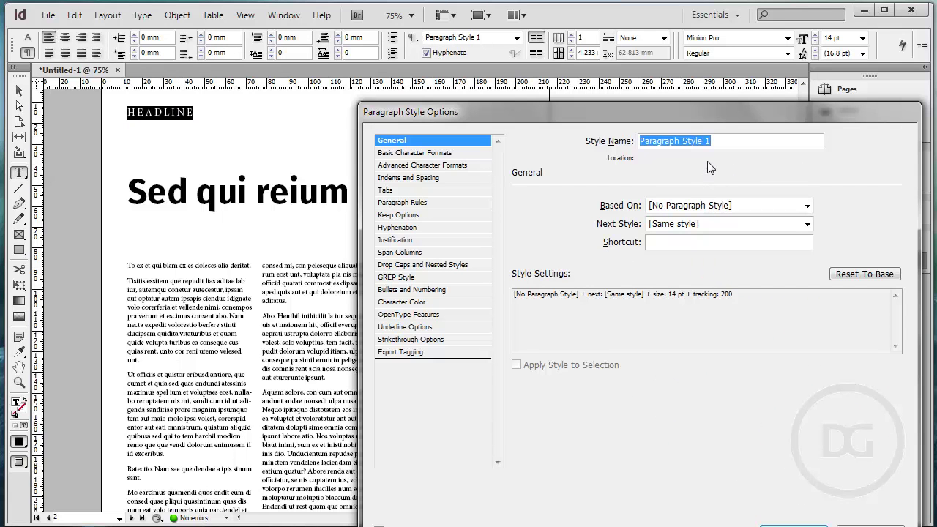
pyautogui.write('Section')
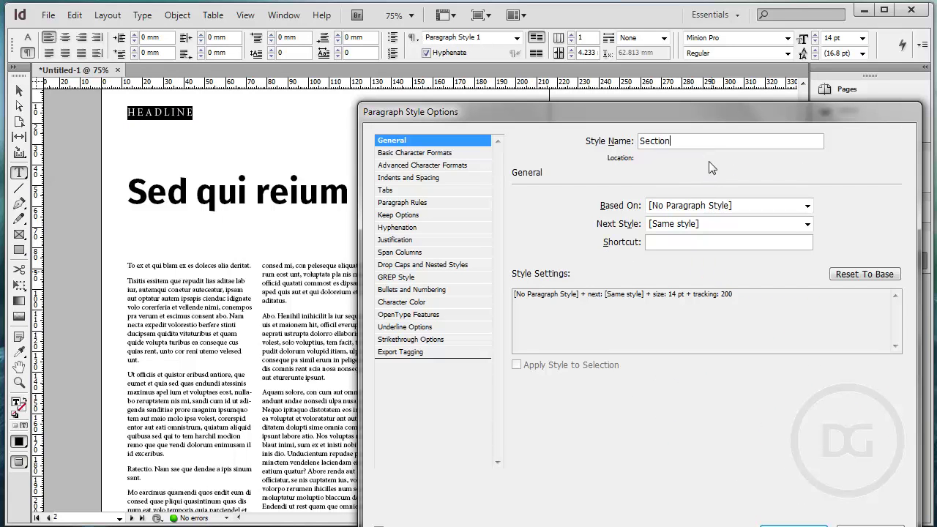
pyautogui.press('Return')
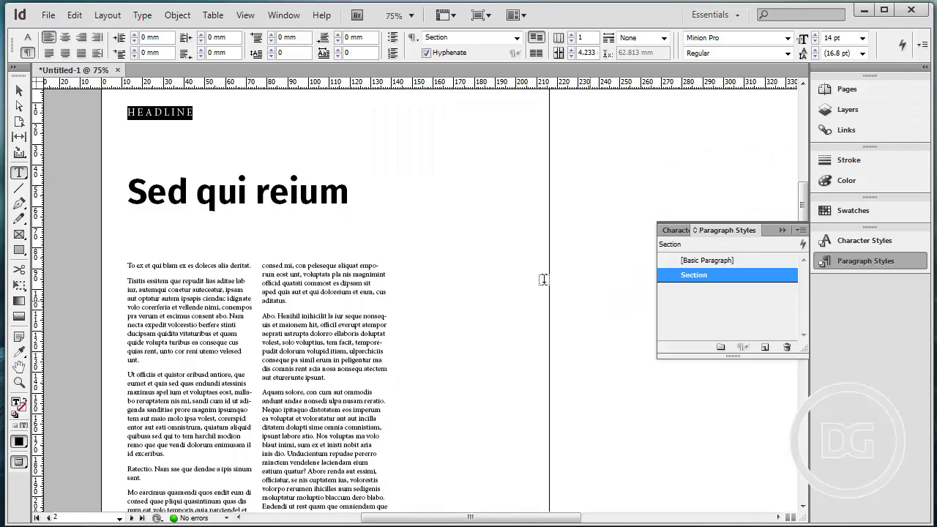
# Create a Title paragraph style from the 'Sed qui reium' headline
pyautogui.click(131, 114)
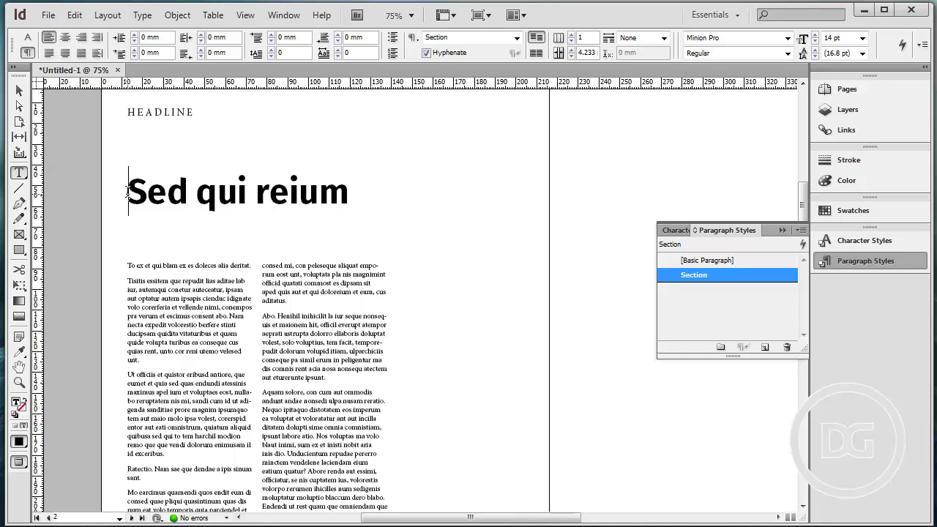
pyautogui.moveTo(138, 193); pyautogui.dragTo(352, 199)
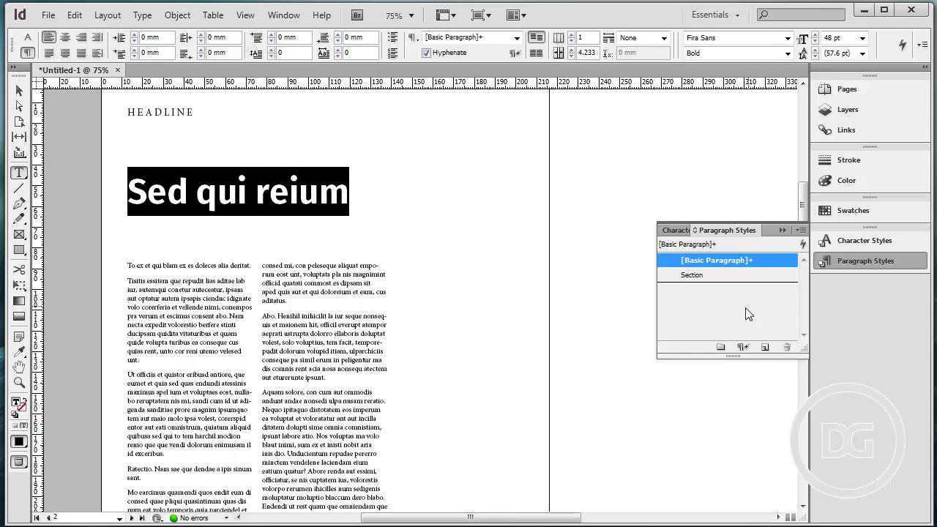
pyautogui.click(766, 350)
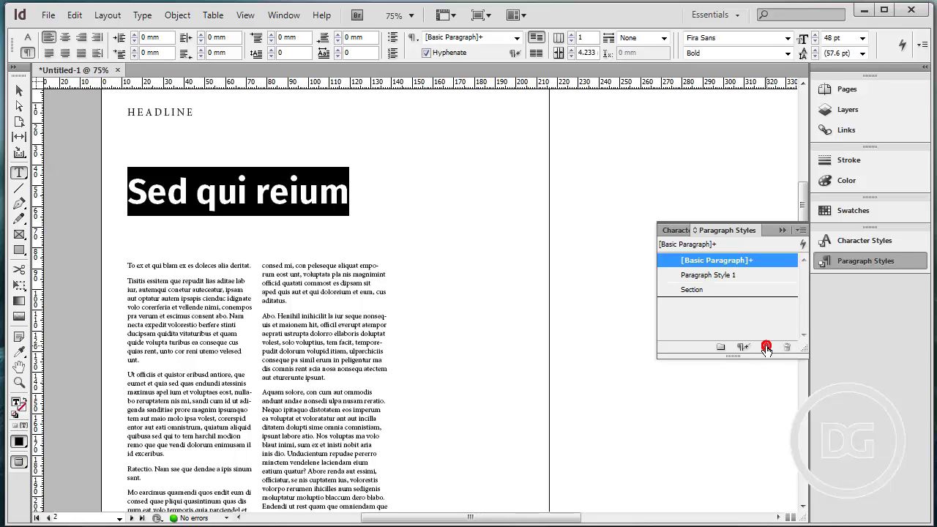
pyautogui.doubleClick(724, 276)
pyautogui.write('Title')
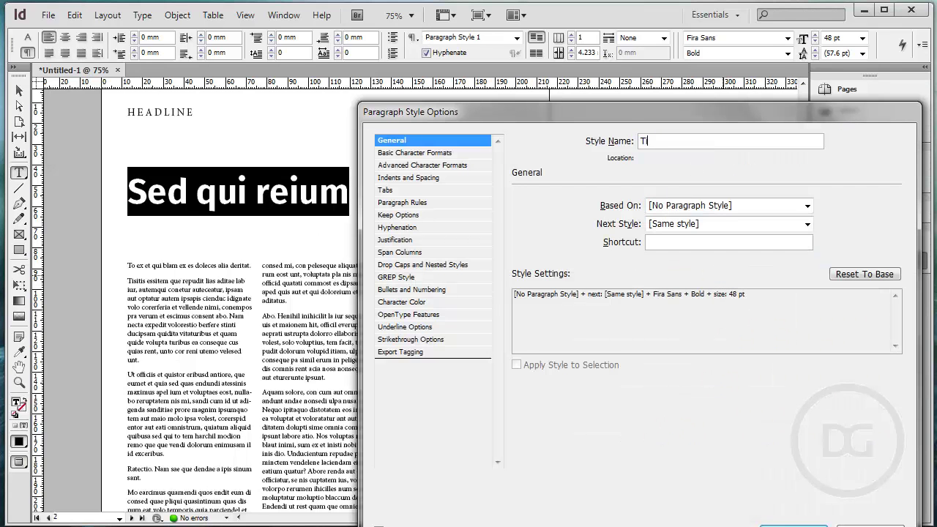
pyautogui.press('Return')
# Create a Body paragraph style from the second body paragraph's text
pyautogui.scroll(-1, 262, 277)
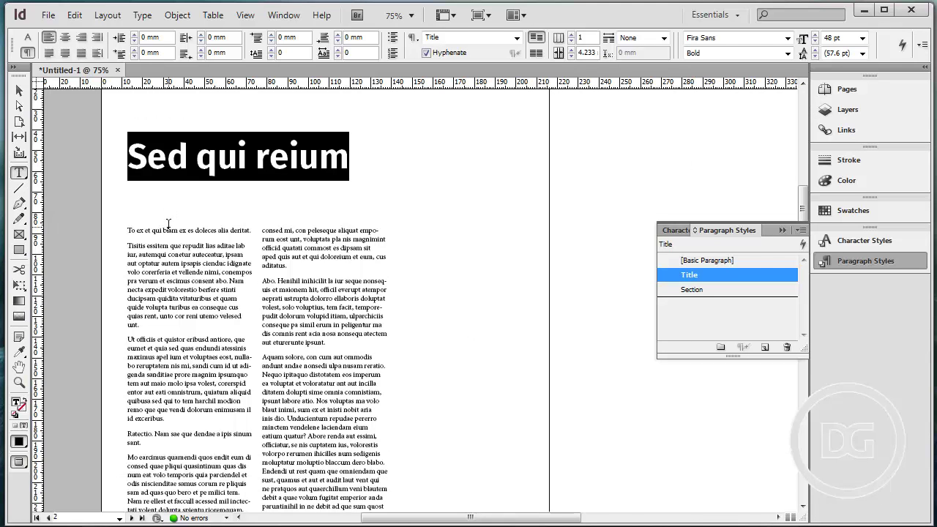
pyautogui.moveTo(123, 232)
pyautogui.mouseDown()
pyautogui.moveTo(177, 257)
pyautogui.moveTo(227, 313)
pyautogui.mouseUp()
pyautogui.press('Escape')
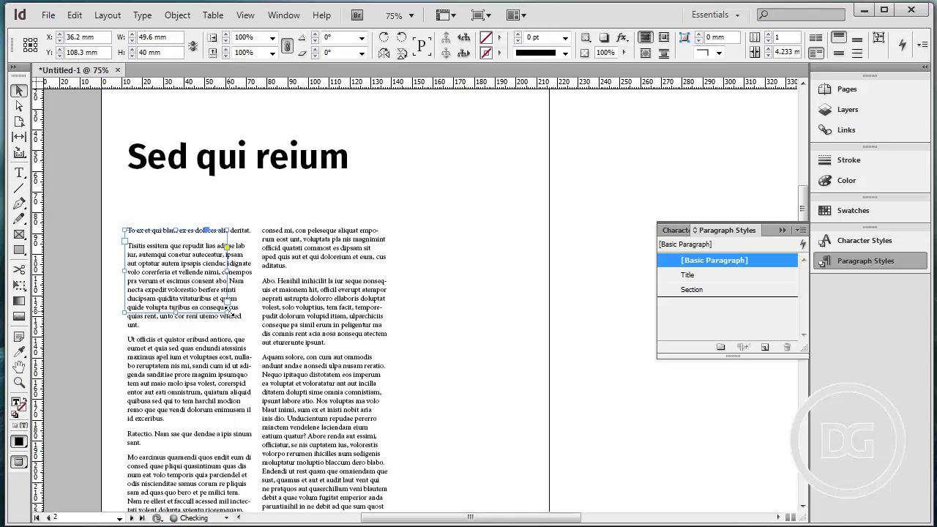
pyautogui.click(132, 219)
pyautogui.click(19, 172)
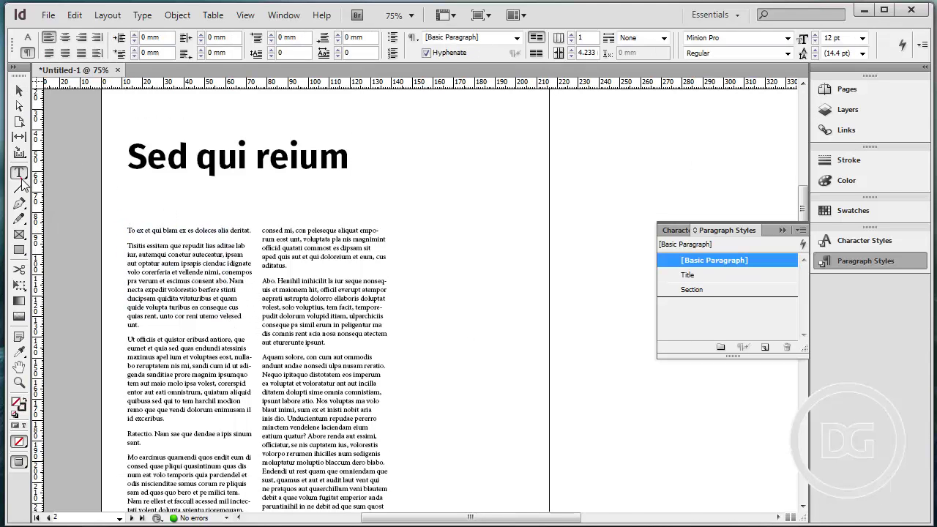
pyautogui.moveTo(156, 254); pyautogui.dragTo(202, 325)
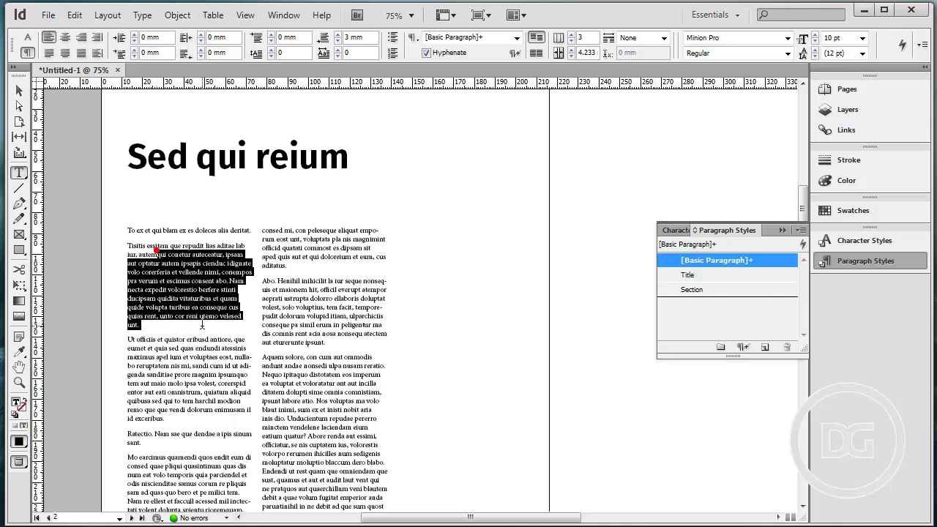
pyautogui.click(764, 347)
pyautogui.doubleClick(705, 275)
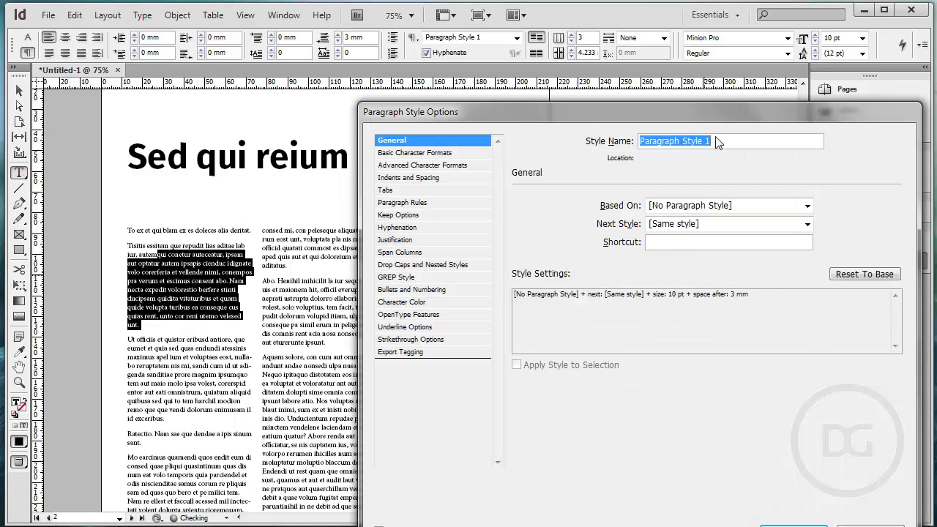
pyautogui.write('Body')
pyautogui.press('Return')
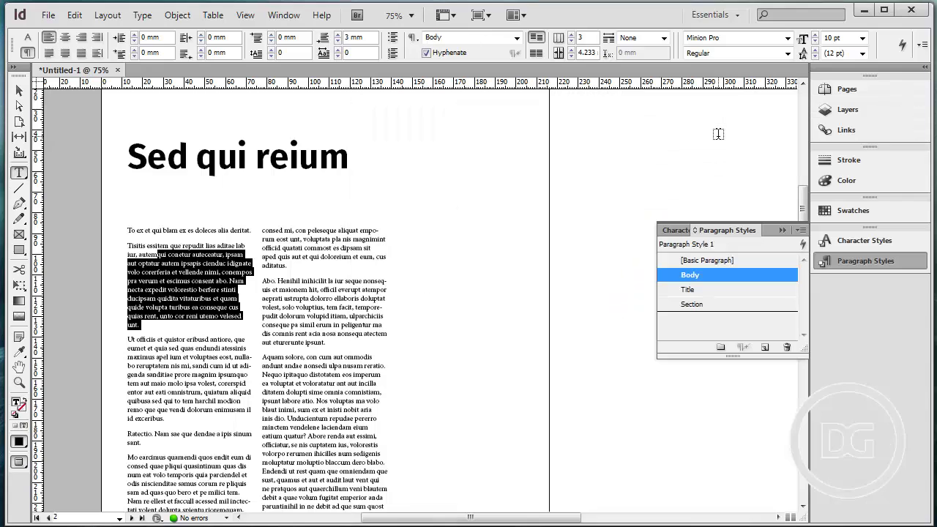
pyautogui.press('Escape')
pyautogui.scroll(4, 337, 314)
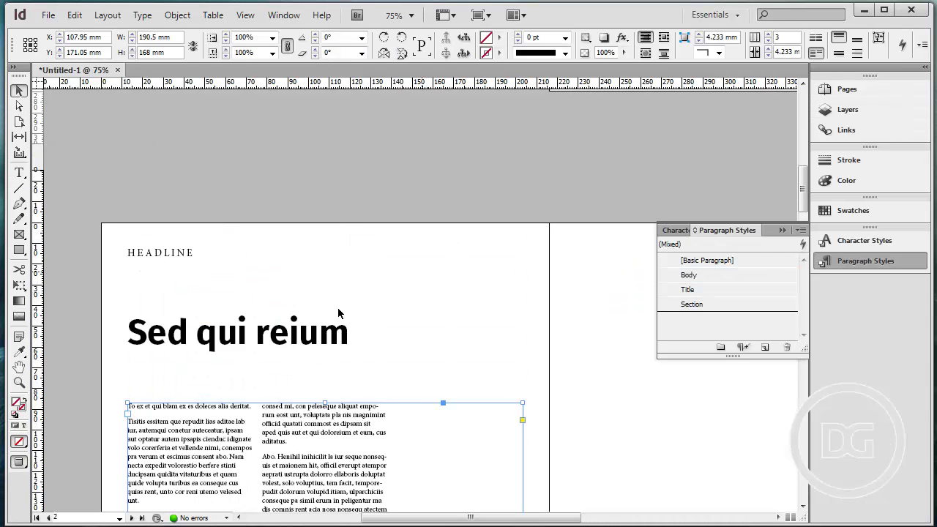
pyautogui.click(458, 292)
pyautogui.press('w')
pyautogui.scroll(-1, 324, 300)
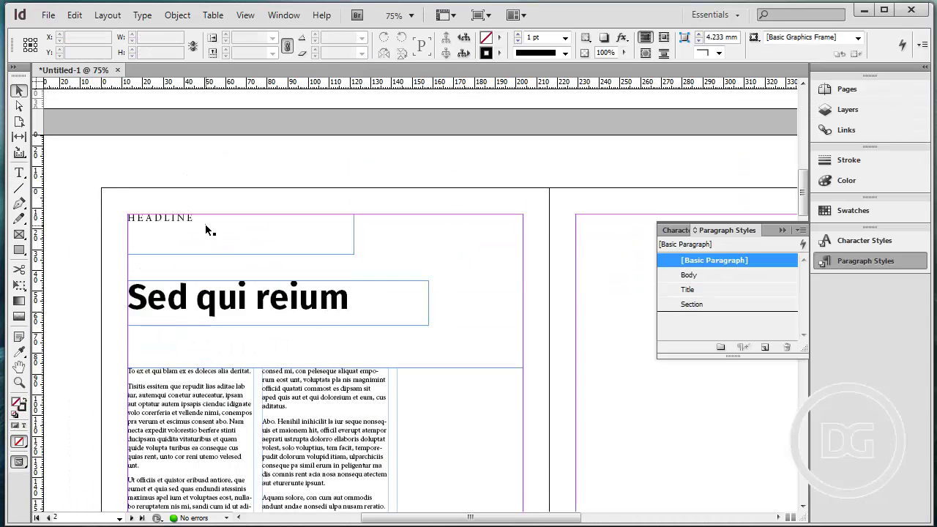
pyautogui.click(205, 229)
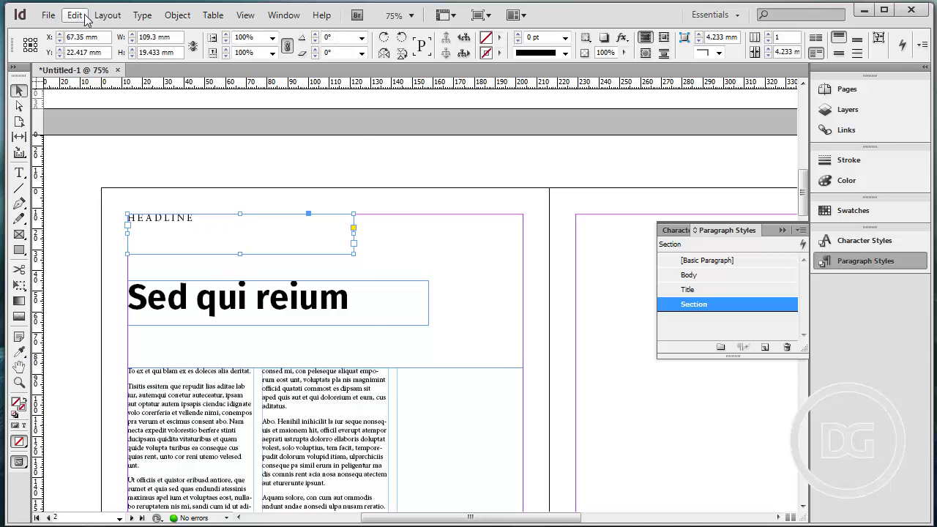
pyautogui.click(108, 15)
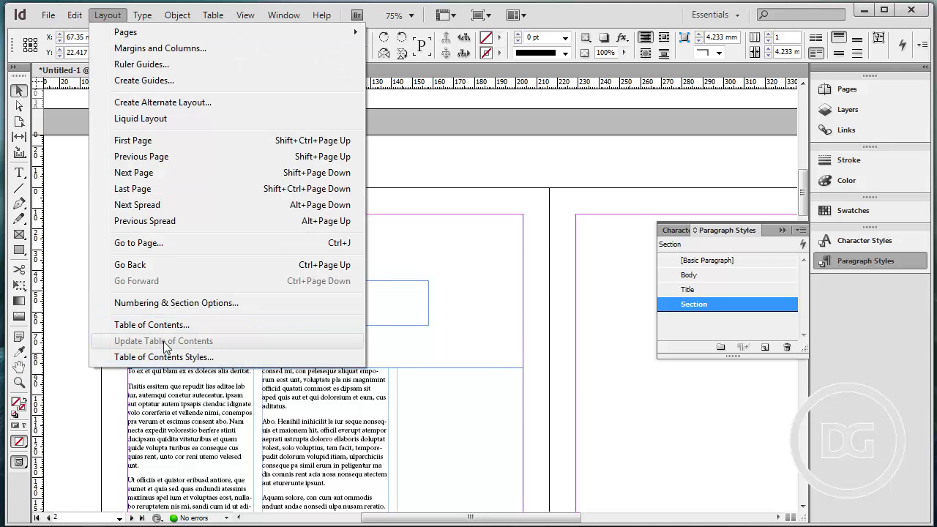
pyautogui.click(519, 247)
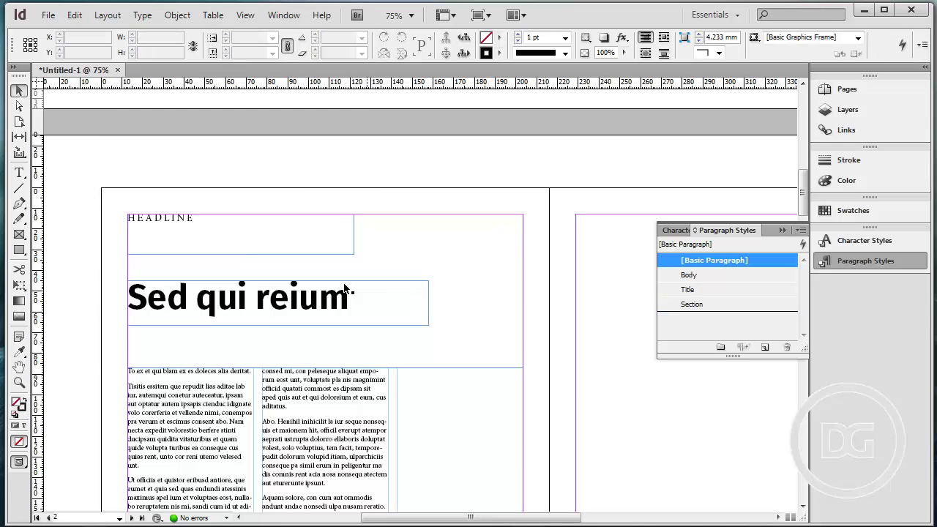
pyautogui.scroll(-3, 444, 287)
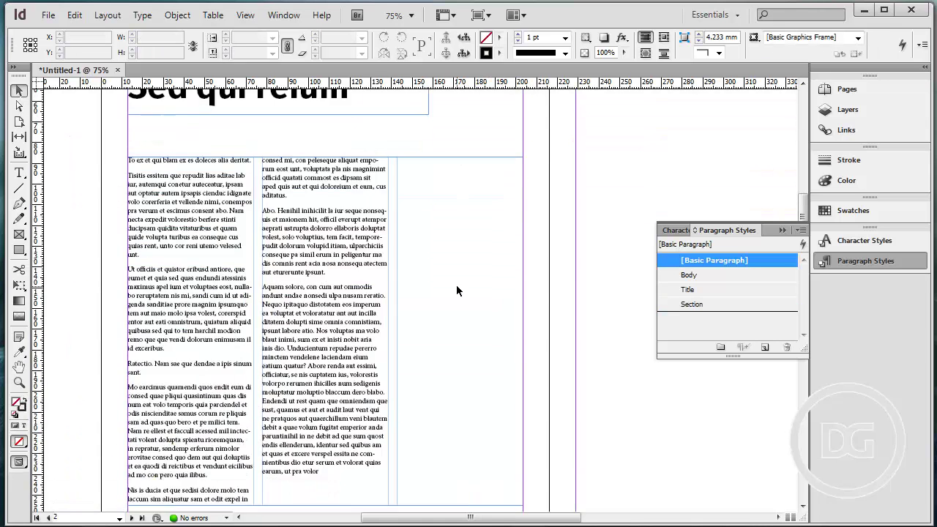
pyautogui.scroll(-2, 456, 287)
pyautogui.scroll(-10, 537, 298)
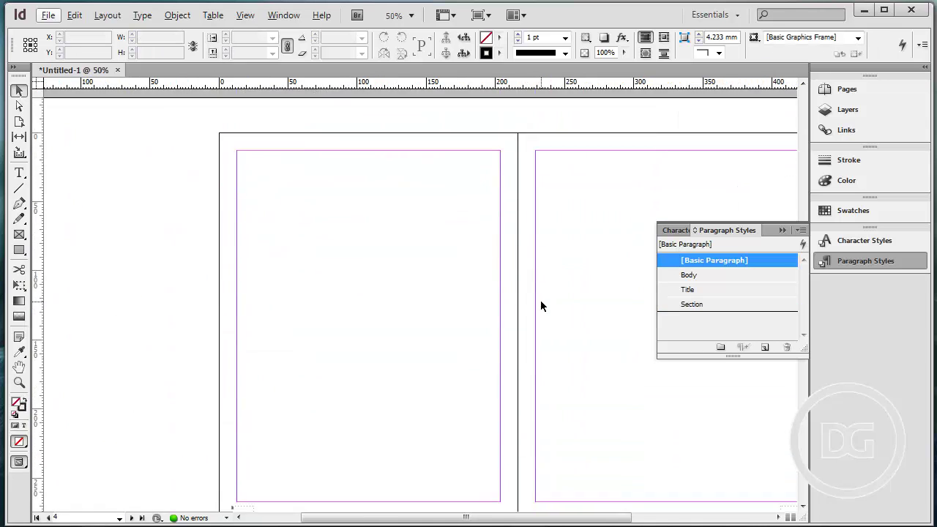
pyautogui.scroll(5, 540, 300)
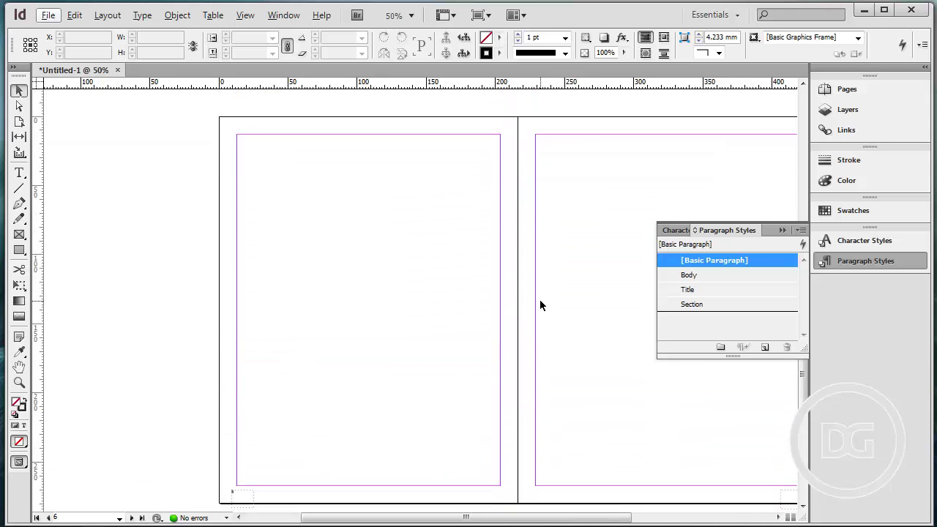
pyautogui.scroll(6, 539, 294)
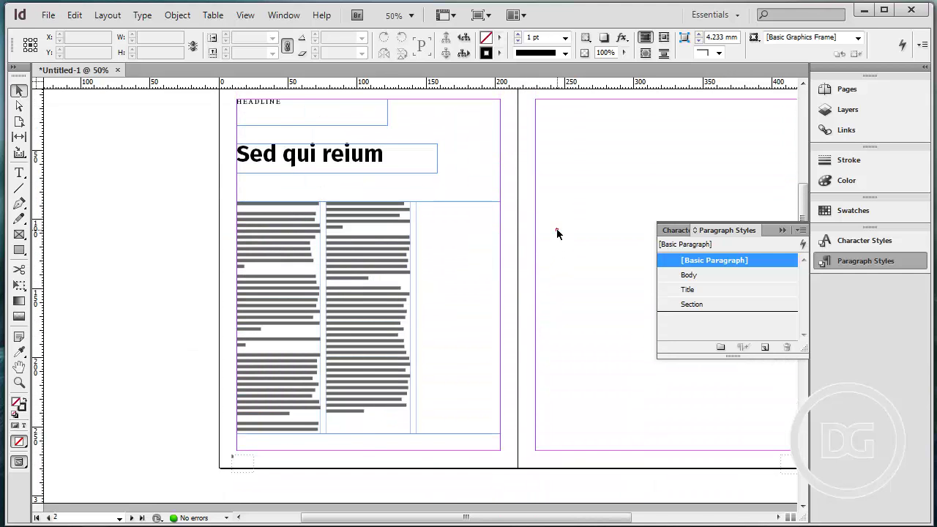
pyautogui.scroll(1, 544, 235)
pyautogui.scroll(2, 537, 235)
pyautogui.scroll(-1, 538, 235)
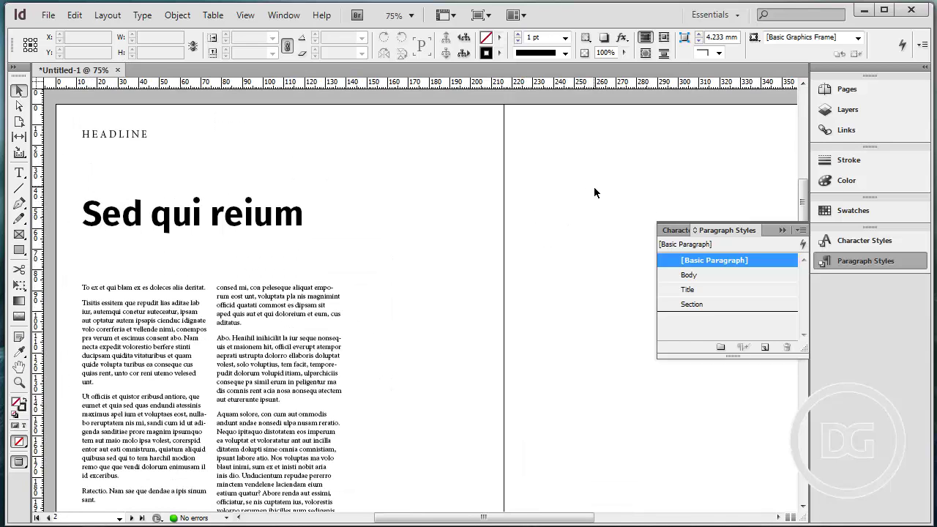
pyautogui.moveTo(601, 178)
pyautogui.mouseDown()
pyautogui.moveTo(568, 173)
pyautogui.moveTo(612, 178)
pyautogui.mouseUp()
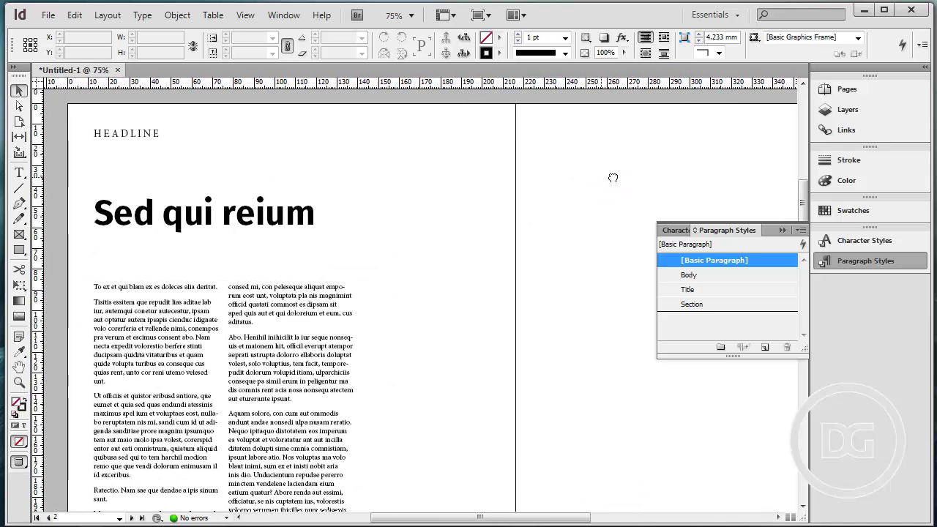
pyautogui.hscroll(3, 590, 190)
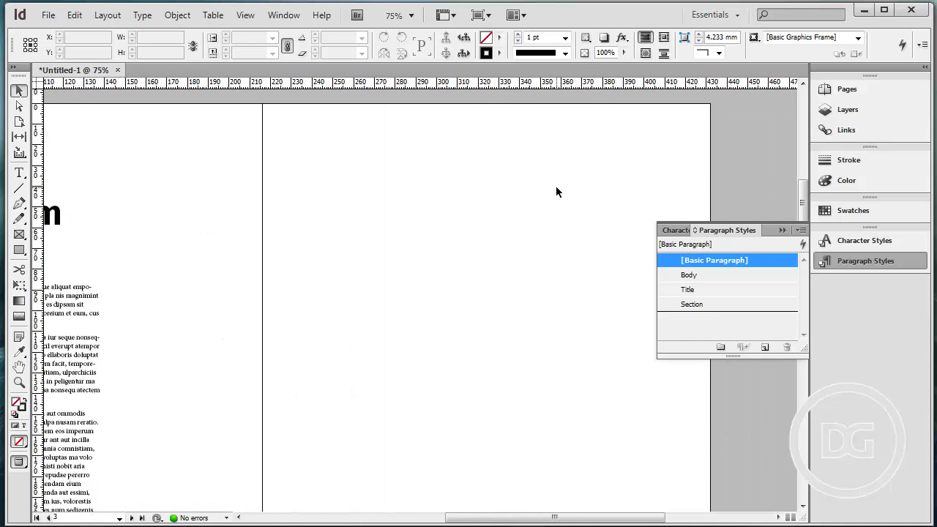
pyautogui.hscroll(-2, 556, 192)
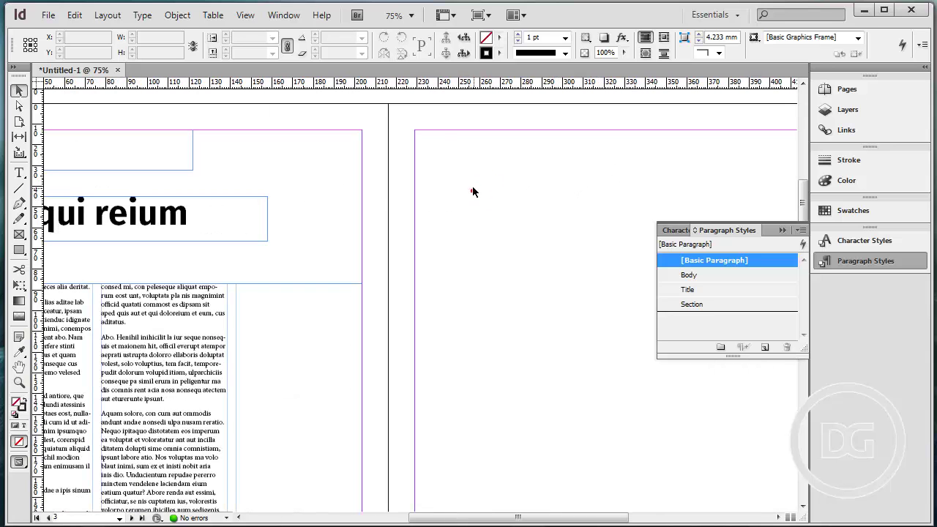
# Add a STORY label at the right page's top-left and apply the Section style
pyautogui.press('t')
pyautogui.moveTo(414, 131)
pyautogui.mouseDown()
pyautogui.moveTo(620, 196)
pyautogui.moveTo(667, 199)
pyautogui.mouseUp()
pyautogui.write('STORY')
pyautogui.hotkey('ctrl', 'a')
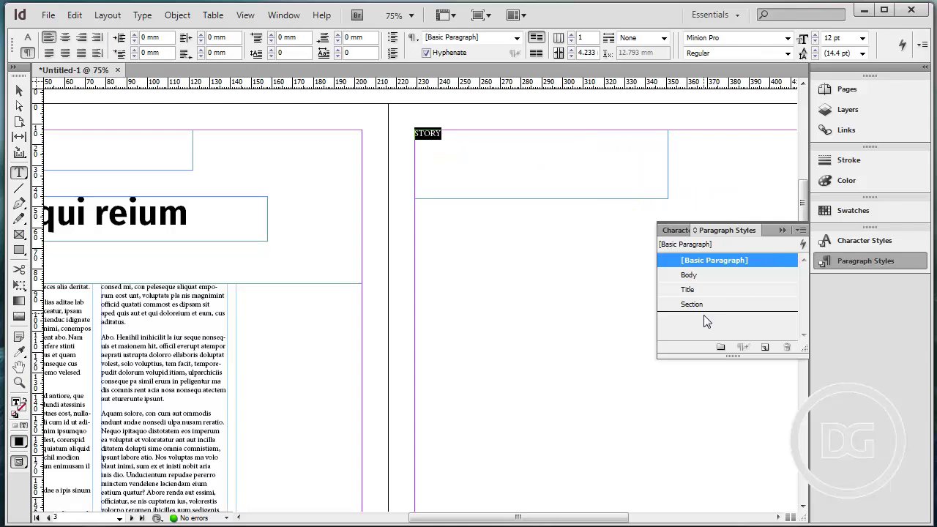
pyautogui.click(702, 304)
pyautogui.press('Escape')
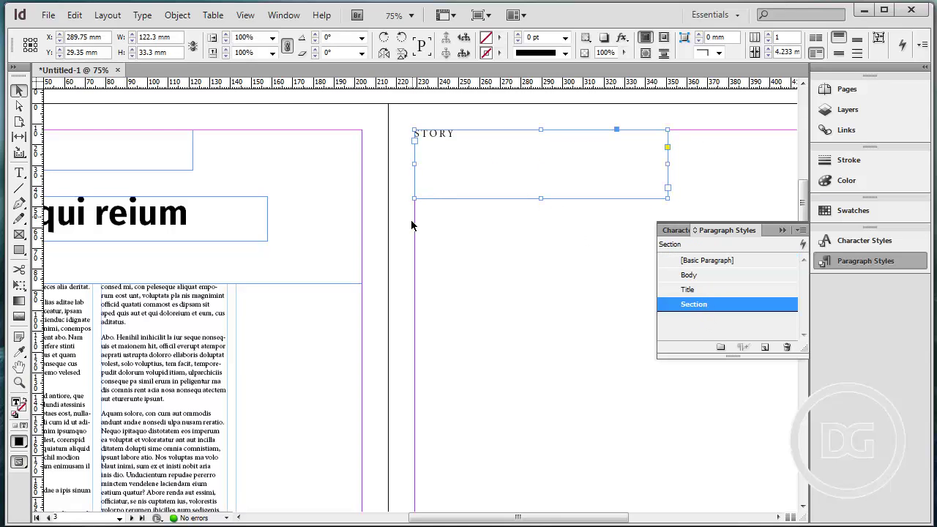
# Add a Voluptio title below it in the Title style, with the frame fitted to its text
pyautogui.press('t')
pyautogui.moveTo(415, 249); pyautogui.dragTo(768, 164)
pyautogui.rightClick(561, 178)
pyautogui.click(675, 432)
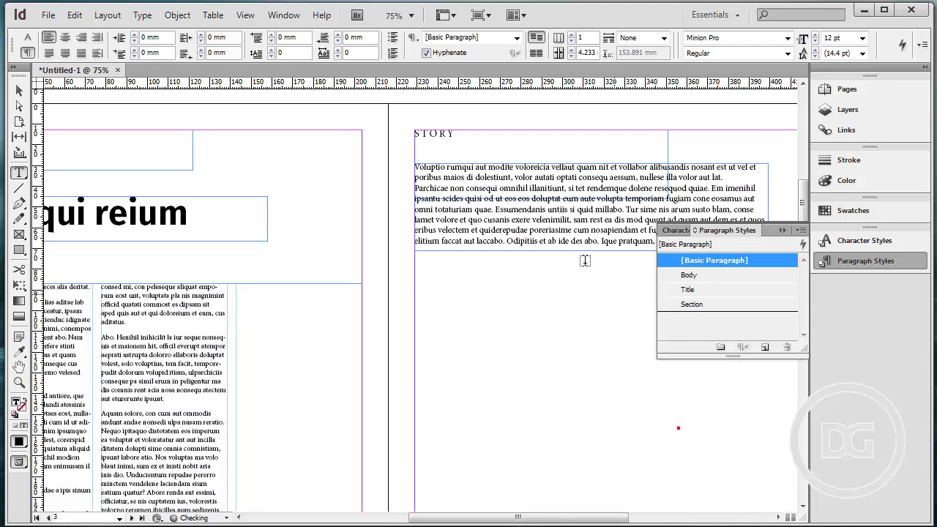
pyautogui.moveTo(447, 167); pyautogui.dragTo(598, 264)
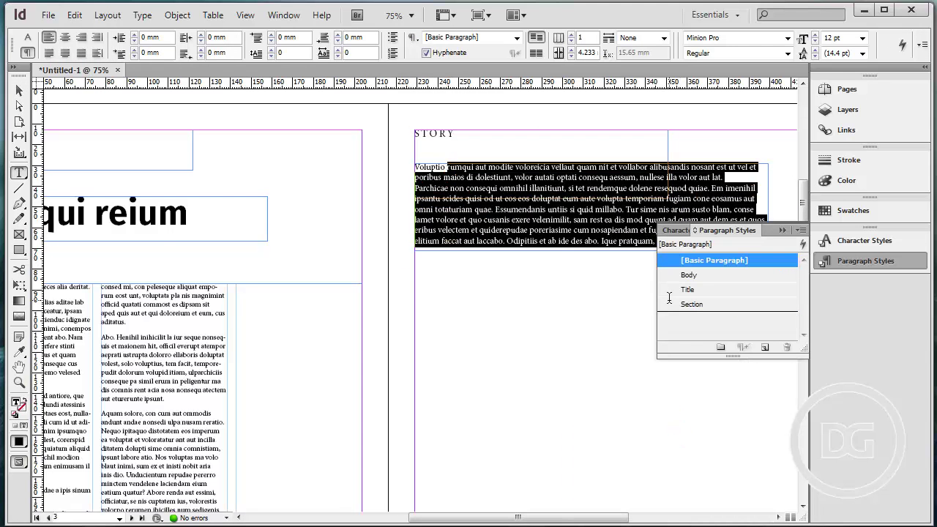
pyautogui.press('BackSpace')
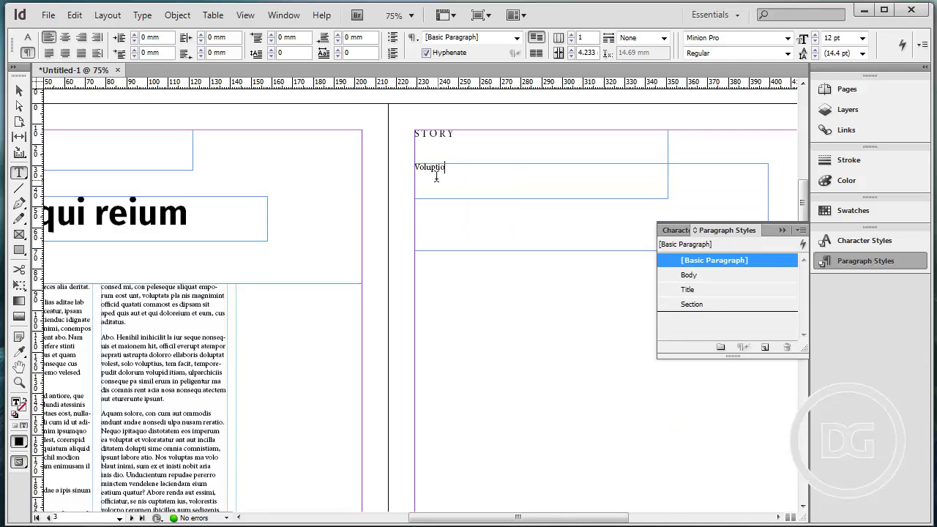
pyautogui.doubleClick(435, 168)
pyautogui.click(700, 290)
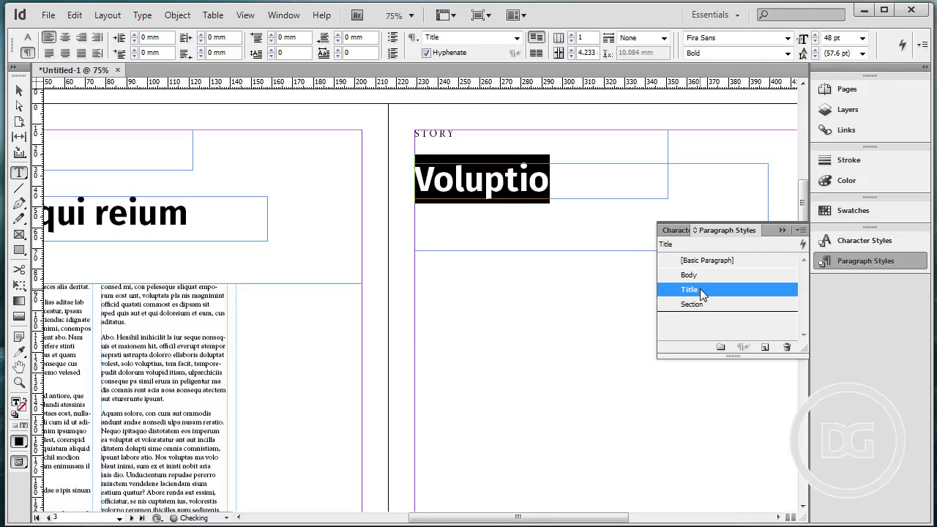
pyautogui.press('Escape')
pyautogui.hotkey('ctrl', 'alt', 'c')
pyautogui.click(582, 273)
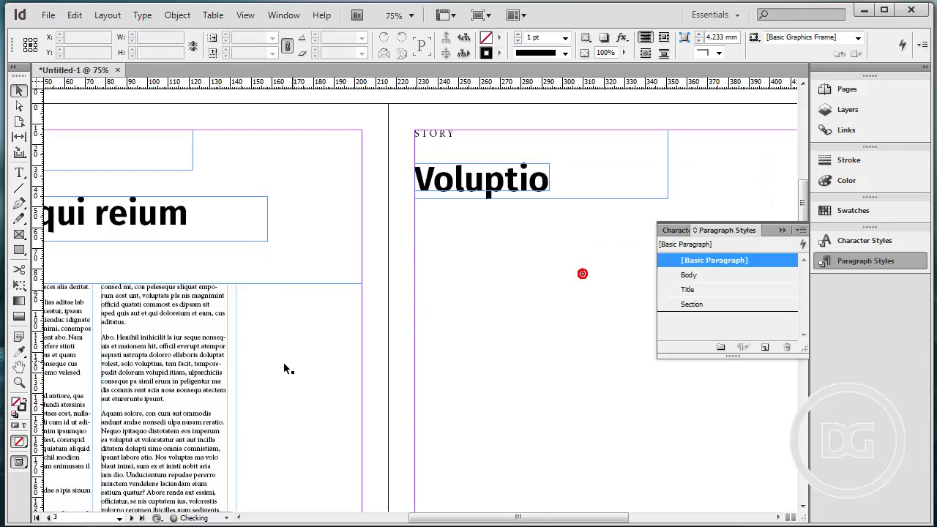
# Thread the left page's body text onto the right page
pyautogui.click(235, 369)
pyautogui.scroll(-2, 498, 279)
pyautogui.hscroll(2, 497, 278)
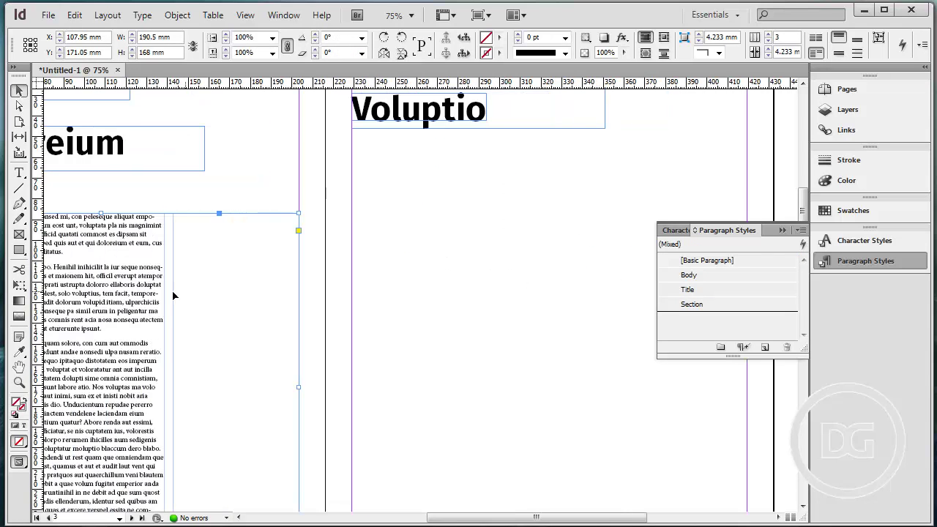
pyautogui.click(565, 306)
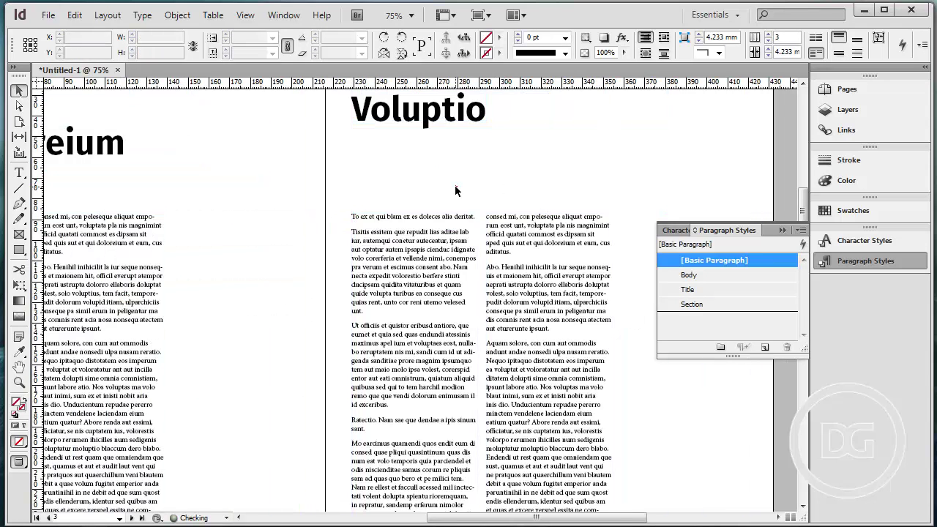
pyautogui.press('space')
pyautogui.moveTo(455, 189); pyautogui.dragTo(354, 196)
# Fill a new frame on the next page with placeholder text in the Body style
pyautogui.scroll(-8, 385, 257)
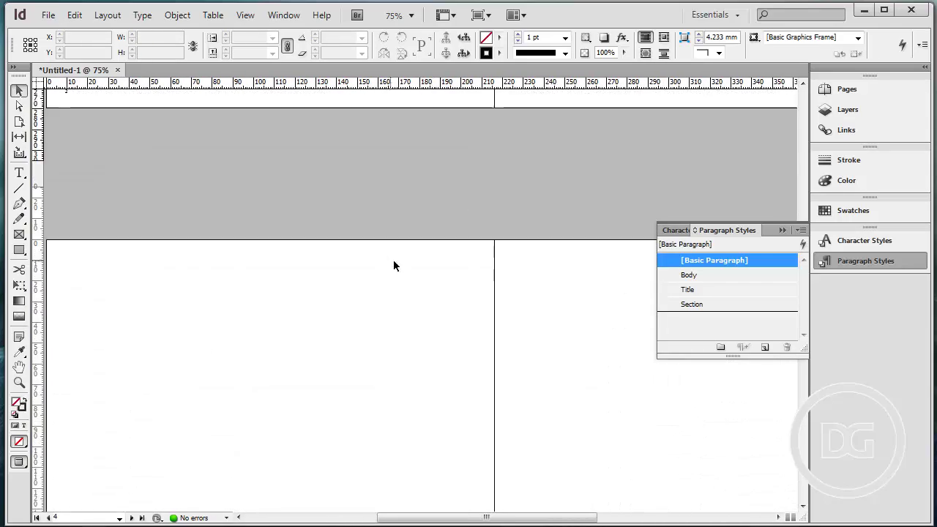
pyautogui.moveTo(399, 296); pyautogui.dragTo(448, 217)
pyautogui.press('t')
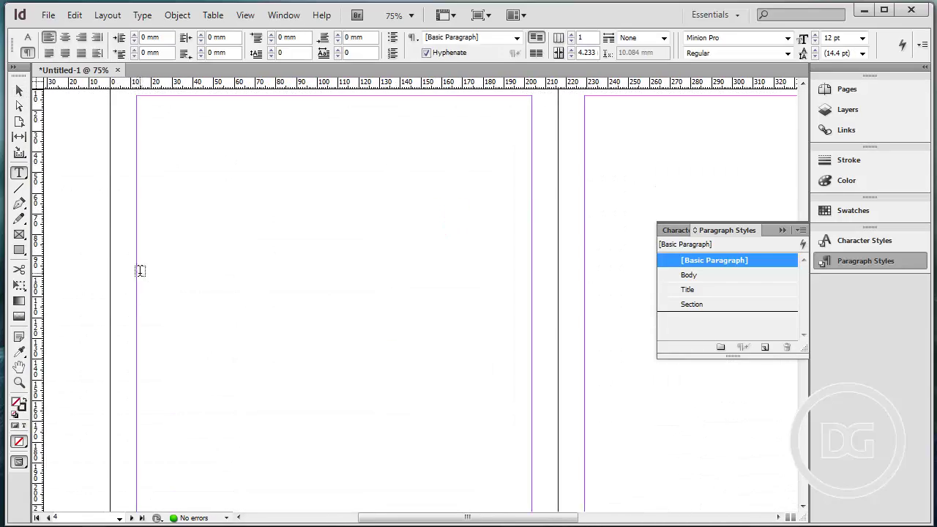
pyautogui.moveTo(136, 164); pyautogui.dragTo(530, 280)
pyautogui.rightClick(516, 232)
pyautogui.click(569, 487)
pyautogui.click(298, 216)
pyautogui.click(691, 275)
pyautogui.hotkey('ctrl', 'a')
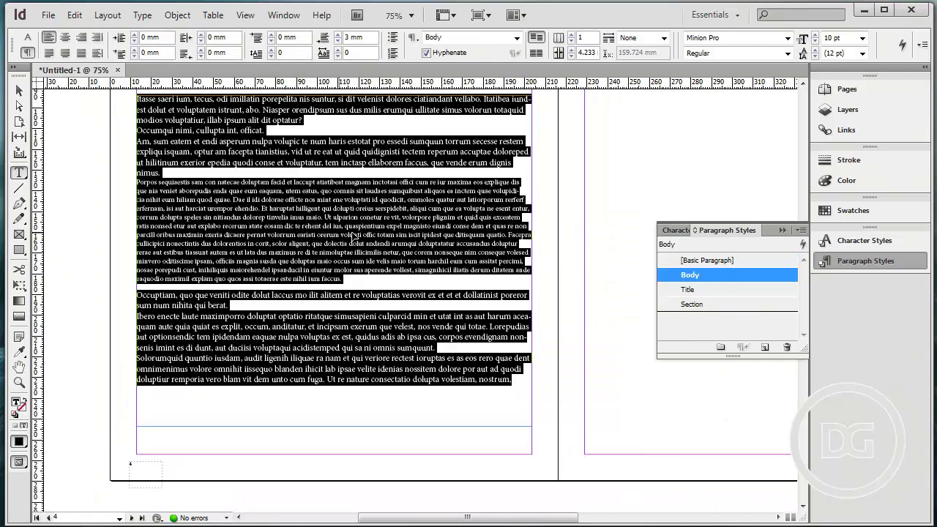
pyautogui.click(715, 276)
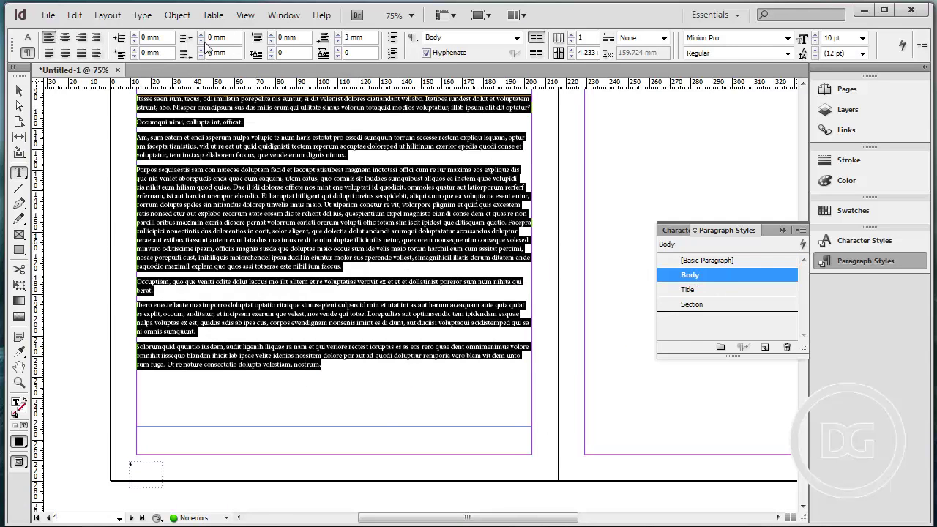
# Set that frame to 3 columns and lower its top edge
pyautogui.click(177, 15)
pyautogui.click(219, 225)
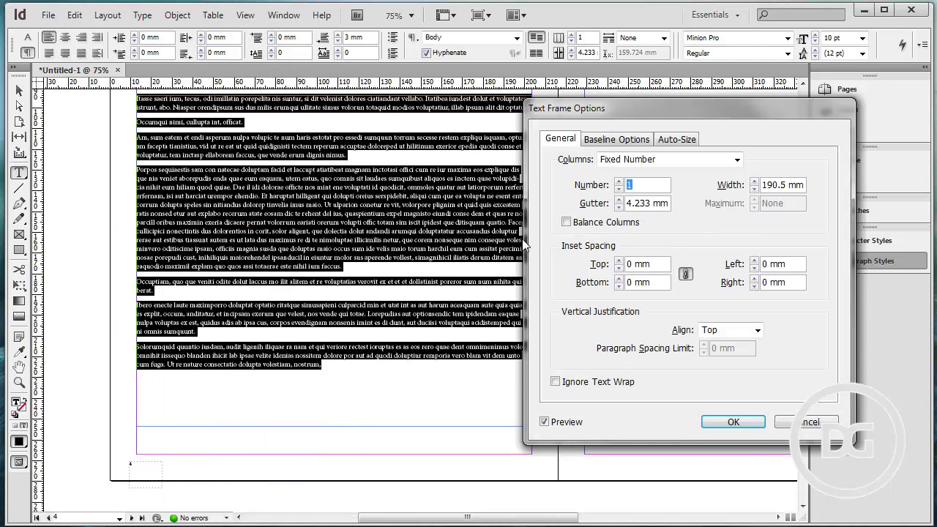
pyautogui.write('3')
pyautogui.press('Return')
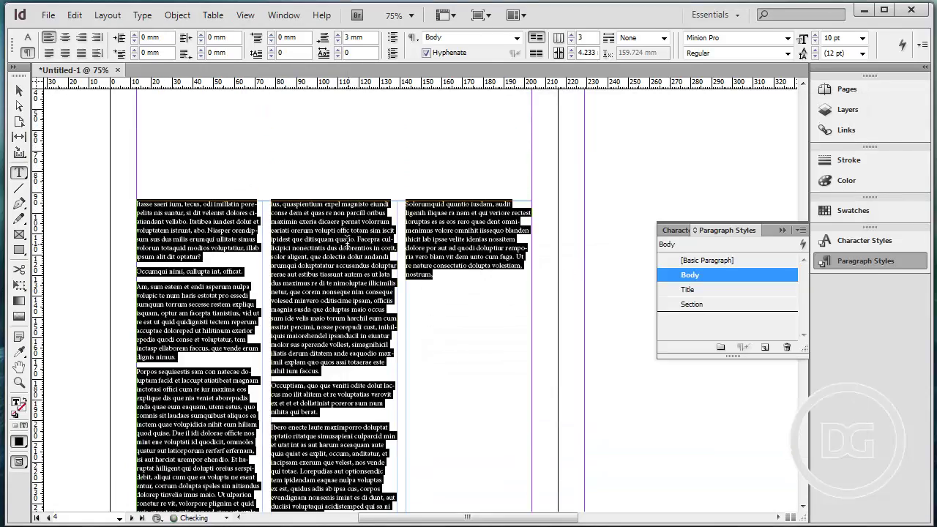
pyautogui.press('Escape')
pyautogui.moveTo(341, 196); pyautogui.dragTo(412, 367)
# Add a Repeliquo heading near the top of the page in the Title style
pyautogui.scroll(5, 344, 258)
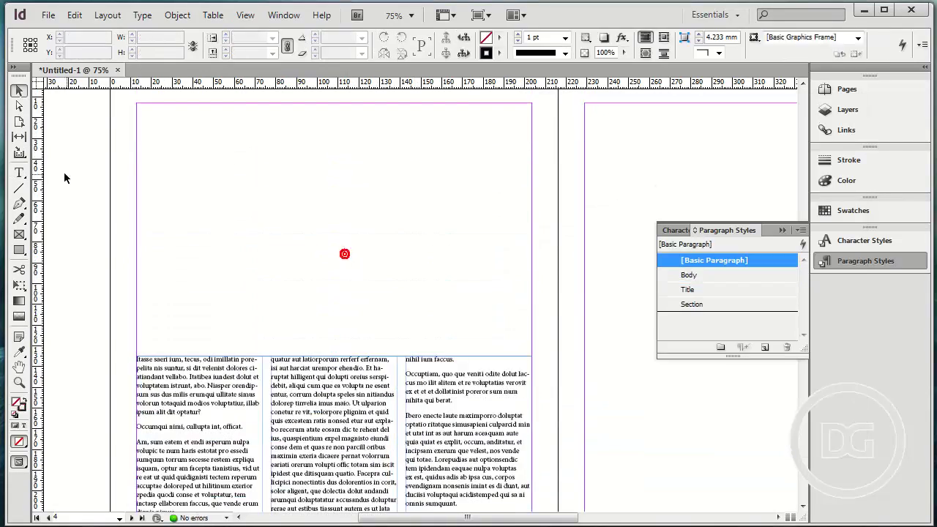
pyautogui.click(19, 173)
pyautogui.moveTo(136, 222); pyautogui.dragTo(527, 307)
pyautogui.rightClick(391, 274)
pyautogui.click(460, 524)
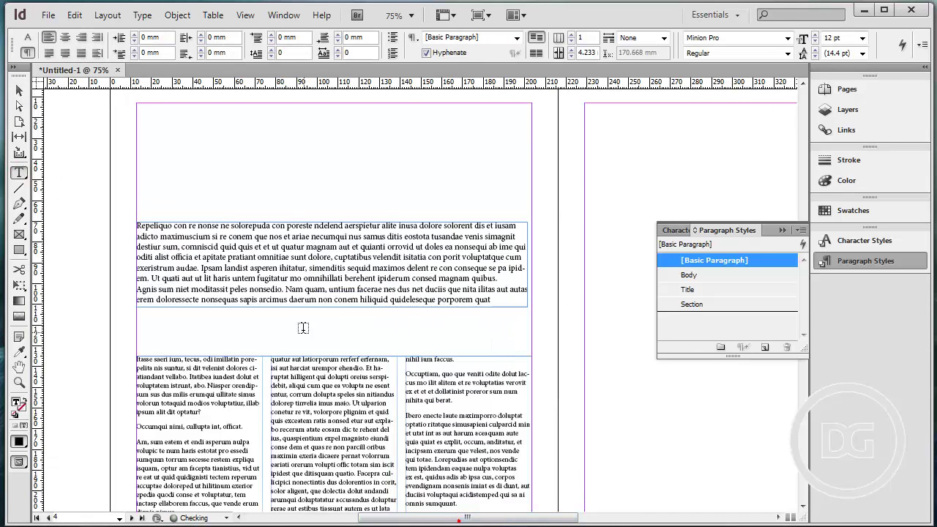
pyautogui.moveTo(172, 225); pyautogui.dragTo(420, 331)
pyautogui.press('BackSpace')
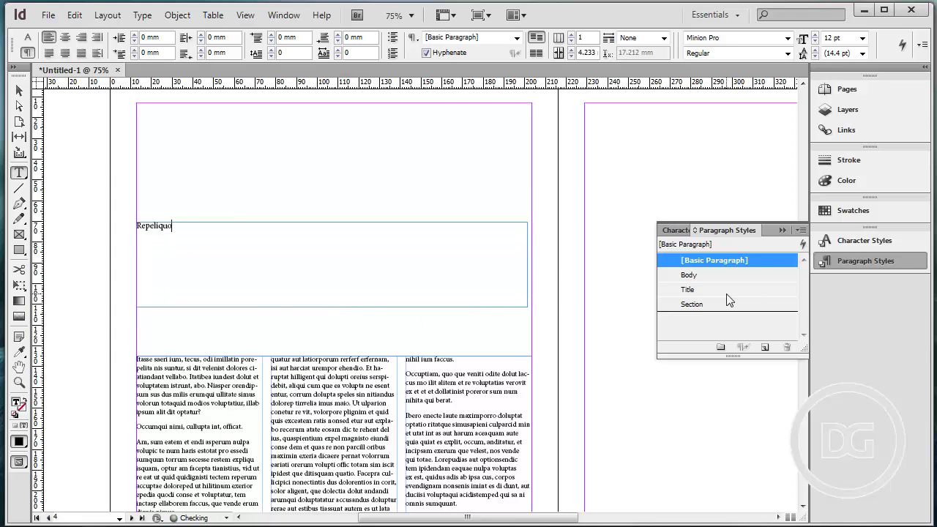
pyautogui.click(727, 290)
pyautogui.press('Escape')
pyautogui.scroll(1, 82, 162)
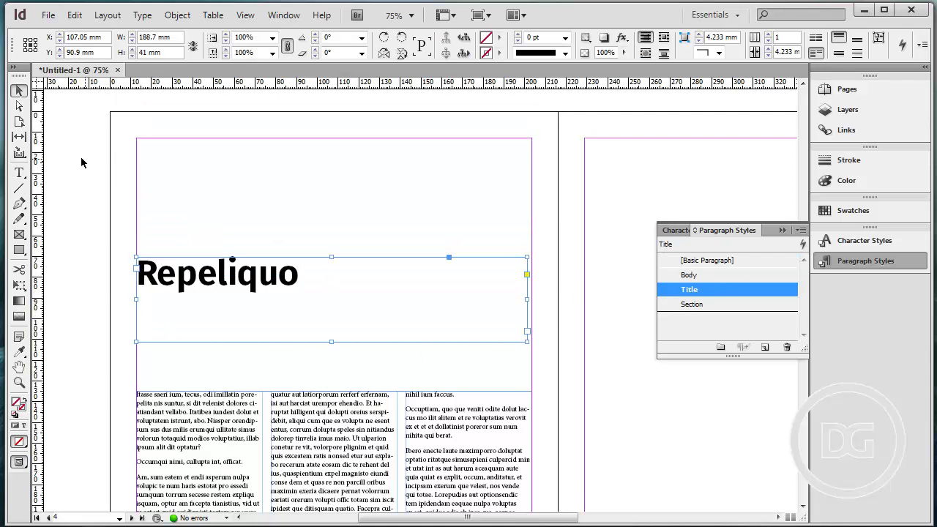
# Draw an empty text frame at the page's top-left corner
pyautogui.click(19, 173)
pyautogui.moveTo(137, 137); pyautogui.dragTo(382, 199)
pyautogui.scroll(20, 479, 242)
pyautogui.scroll(-19, 479, 242)
pyautogui.scroll(-1, 276, 355)
pyautogui.click(240, 339)
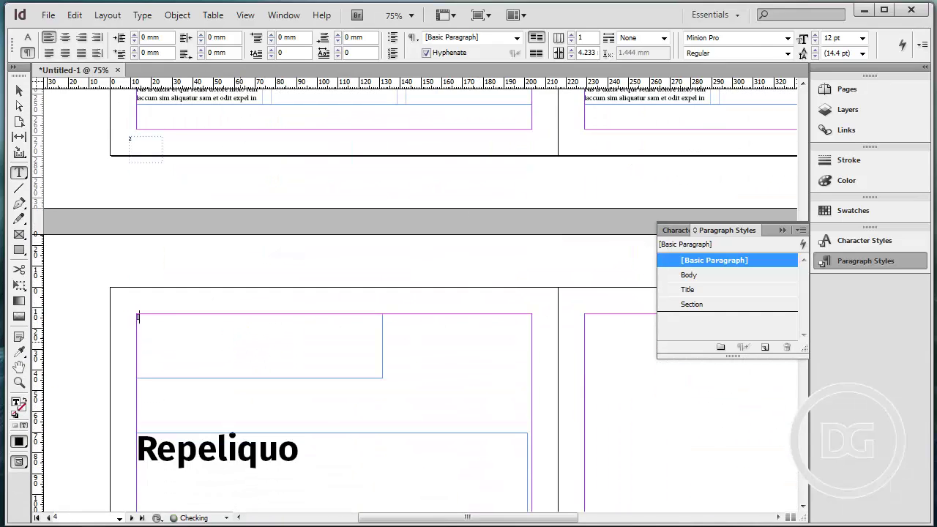
# Type the label INTERVIEW and give it the Section paragraph style
pyautogui.write('INTERVIEW')
pyautogui.hotkey('ctrl', 'a')
pyautogui.click(704, 302)
pyautogui.press('Escape')
pyautogui.click(429, 352)
pyautogui.scroll(-1, 427, 354)
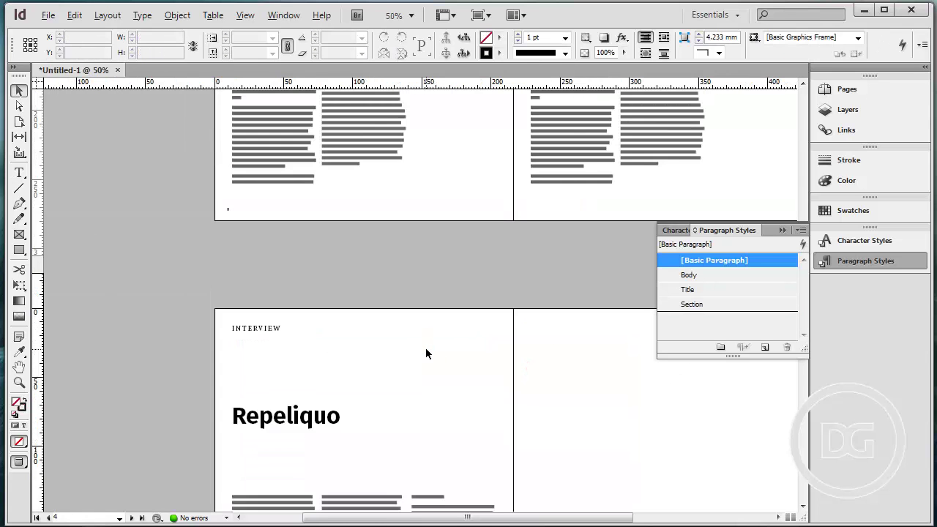
pyautogui.scroll(-3, 427, 354)
# Move the Repeliquo heading frame further down the page
pyautogui.click(307, 319)
pyautogui.moveTo(308, 319); pyautogui.dragTo(307, 355)
pyautogui.scroll(-3, 364, 289)
pyautogui.click(415, 202)
pyautogui.scroll(1, 484, 223)
# Alt-drag a copy of the three-column body text frame onto the right page
pyautogui.hscroll(2, 487, 236)
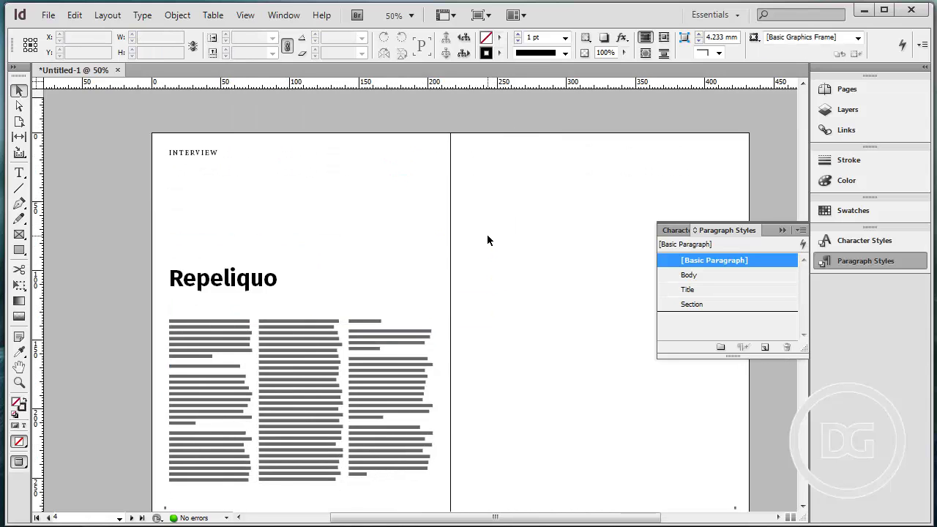
pyautogui.hscroll(4, 500, 199)
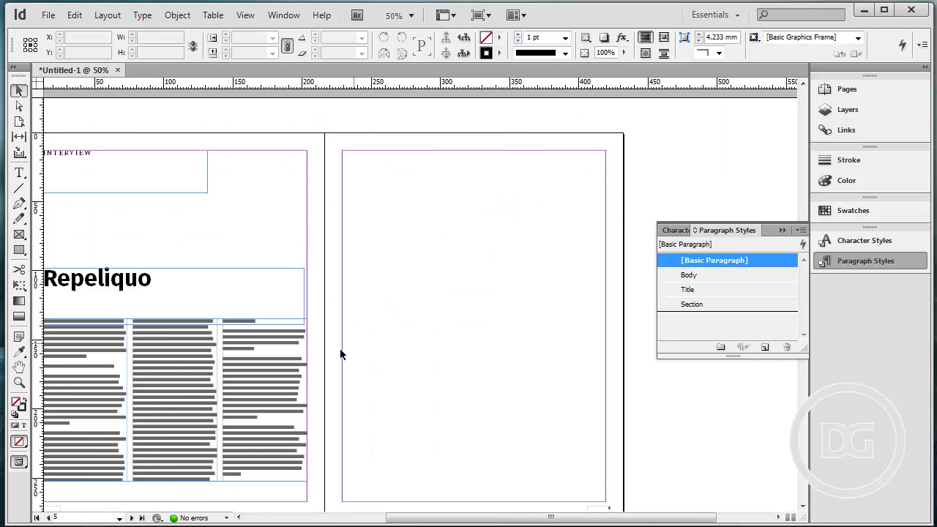
pyautogui.click(151, 397)
pyautogui.moveTo(150, 397); pyautogui.dragTo(451, 398)
pyautogui.click(430, 285)
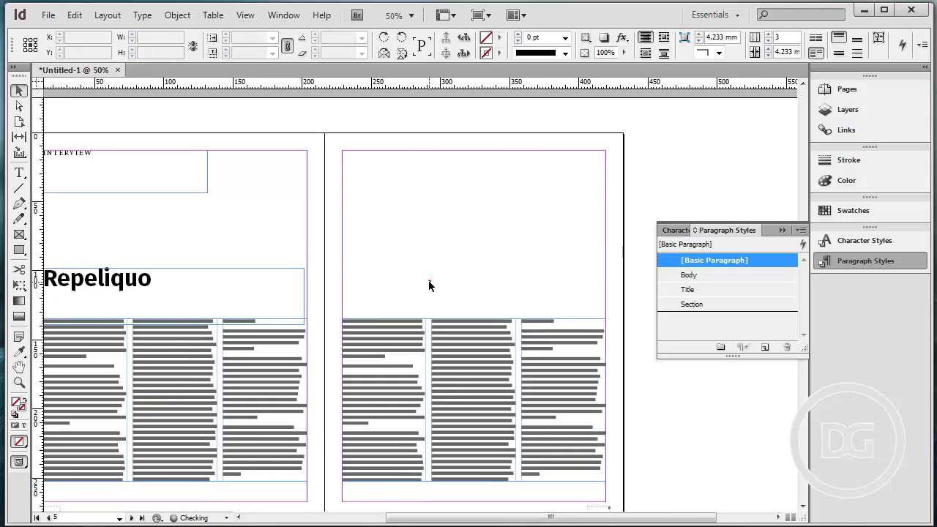
# Draw a heading text frame on the right page and clear its placeholder text
pyautogui.press('t')
pyautogui.moveTo(347, 268); pyautogui.dragTo(605, 309)
pyautogui.rightClick(366, 278)
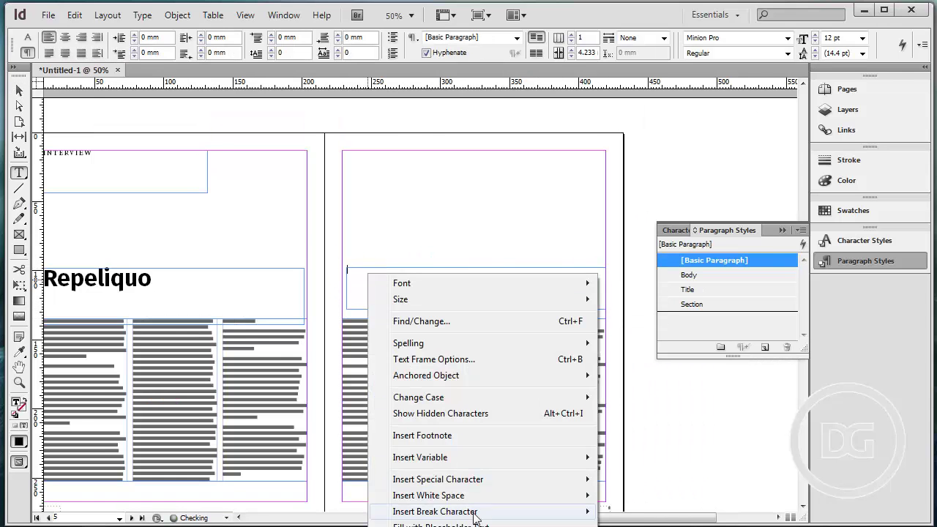
pyautogui.click(410, 521)
pyautogui.scroll(3, 379, 268)
pyautogui.hotkey('ctrl', 'a')
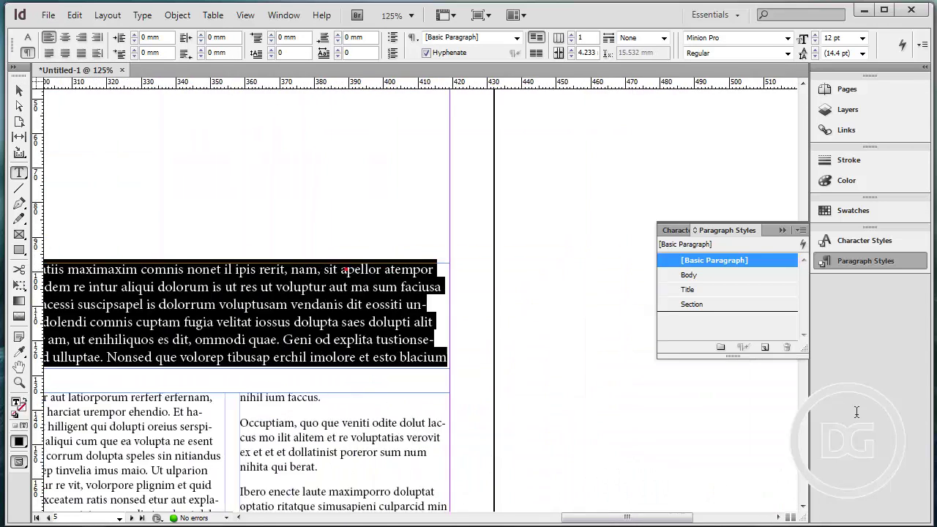
pyautogui.press('BackSpace')
# Enter the heading Perspedi in the Title style and nudge the frame slightly left
pyautogui.write('Perspedi')
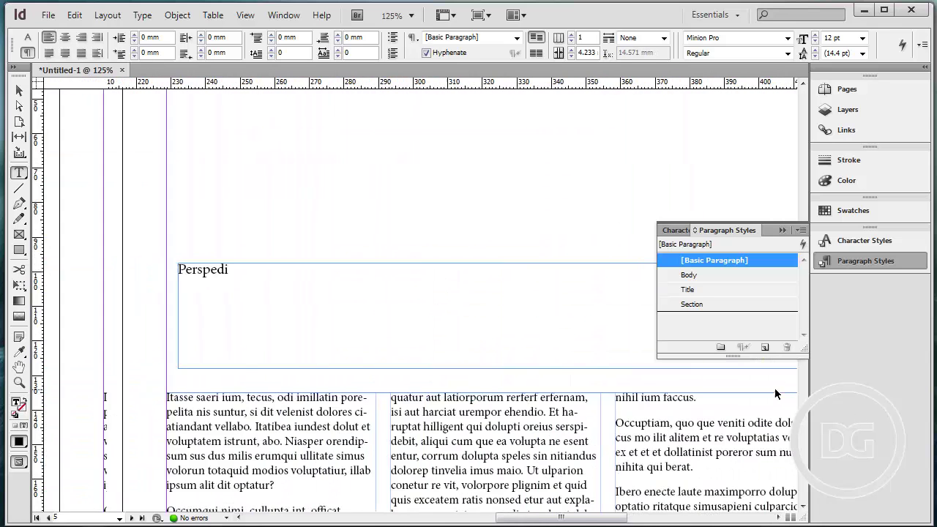
pyautogui.moveTo(437, 289); pyautogui.dragTo(194, 269)
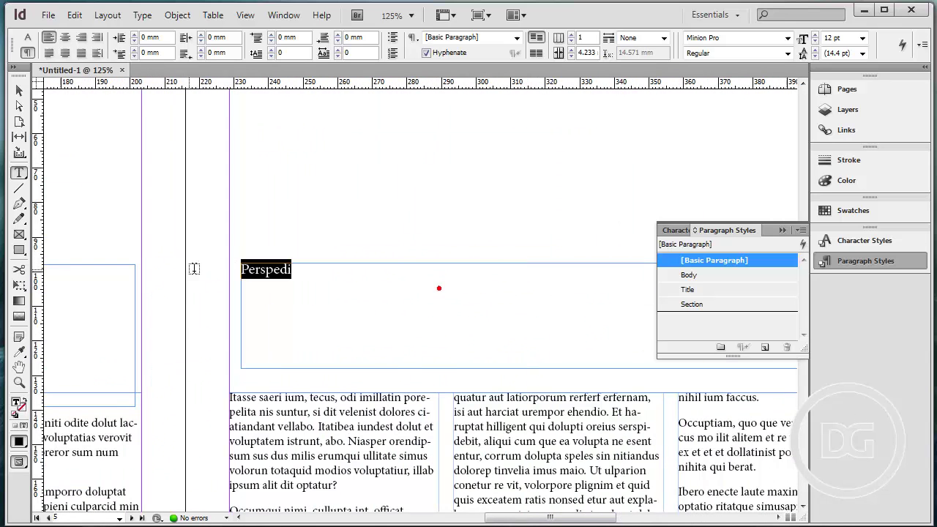
pyautogui.click(723, 289)
pyautogui.press('Escape')
pyautogui.moveTo(407, 301); pyautogui.dragTo(386, 302)
pyautogui.hotkey('ctrl', '-')
pyautogui.hotkey('ctrl', '-')
pyautogui.hscroll(-5, 461, 267)
pyautogui.click(211, 276)
# Duplicate the INTERVIEW label onto the right page and change it to REVIEW
pyautogui.moveTo(211, 276); pyautogui.dragTo(594, 302)
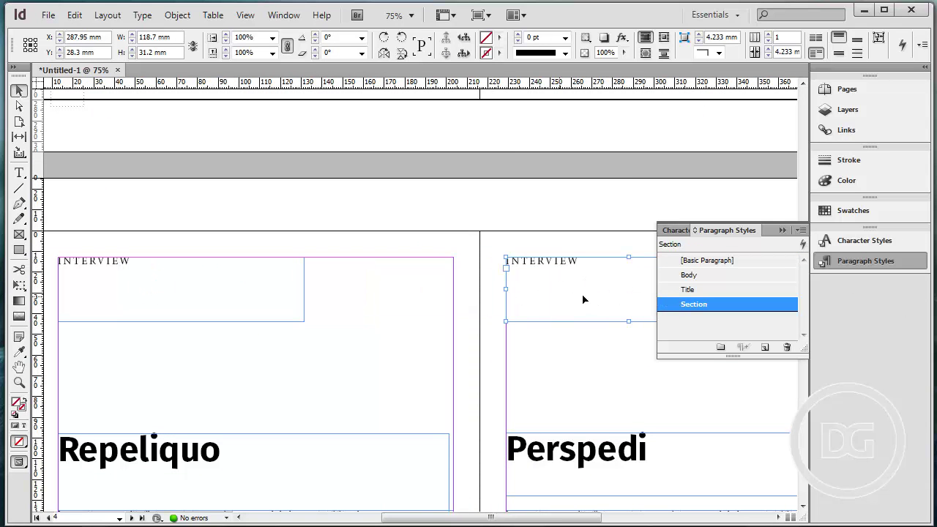
pyautogui.hscroll(3, 569, 287)
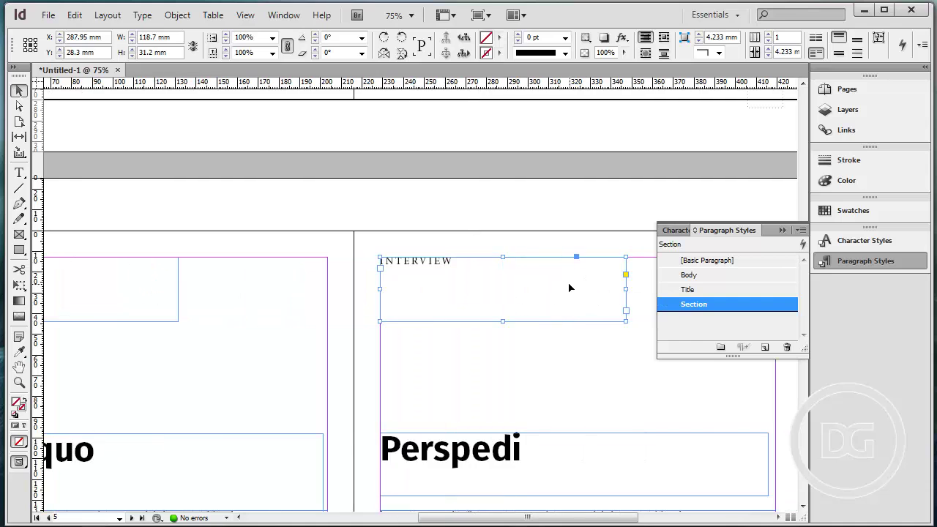
pyautogui.tripleClick(415, 260)
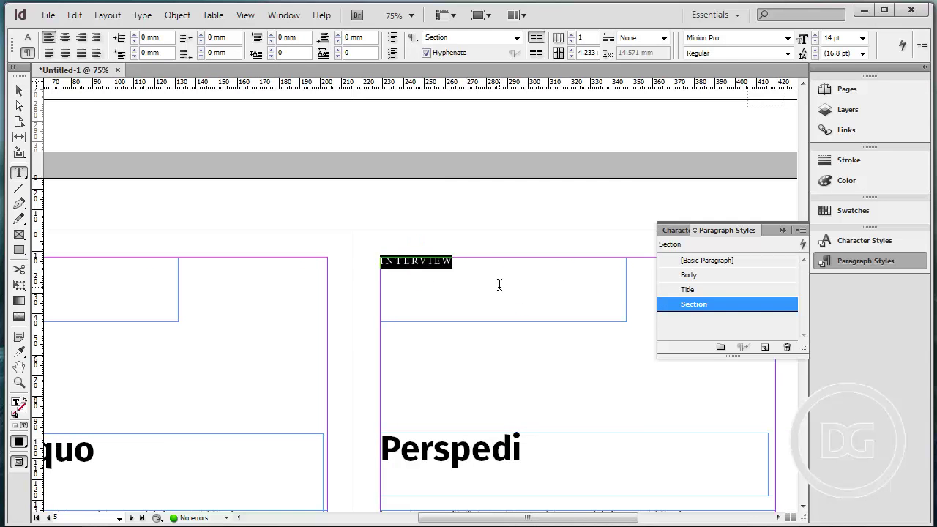
pyautogui.write('REV')
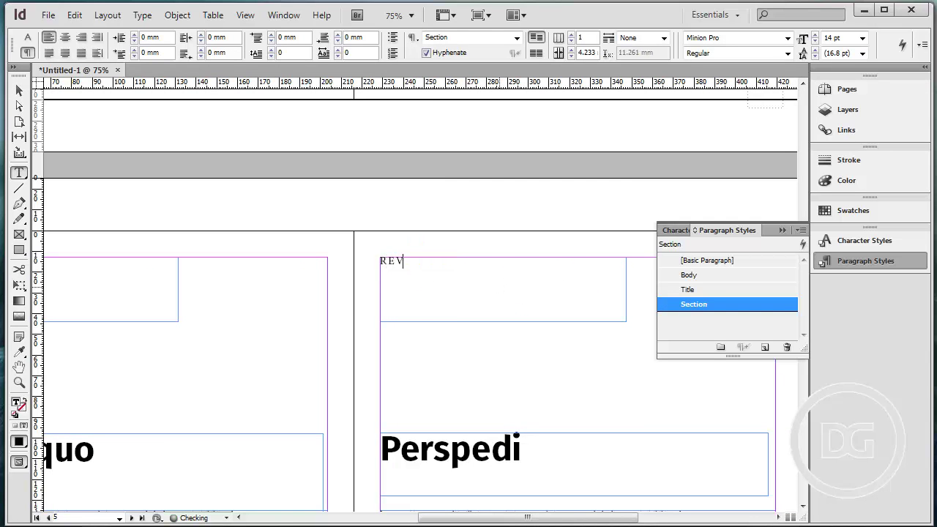
pyautogui.write('IEW')
pyautogui.press('Escape')
pyautogui.click(483, 362)
pyautogui.press('w')
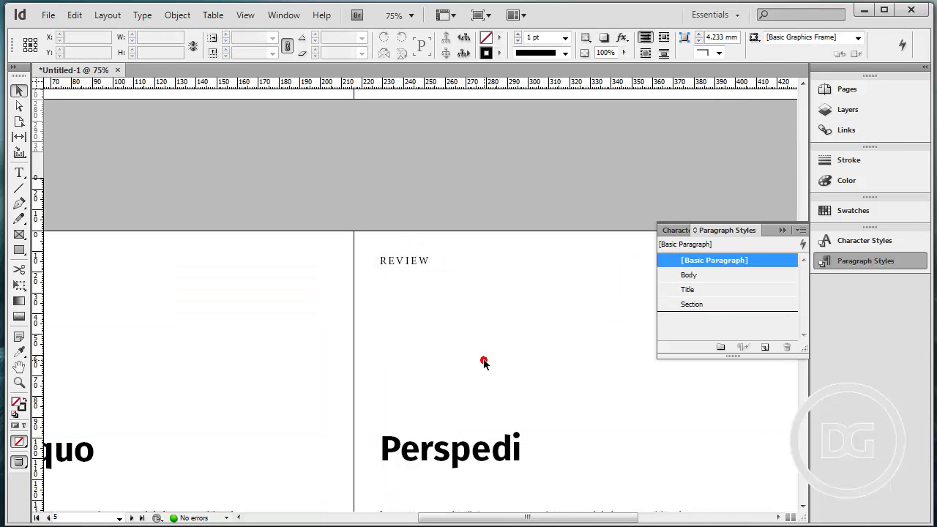
pyautogui.moveTo(483, 362); pyautogui.dragTo(496, 260)
pyautogui.scroll(-8, 496, 252)
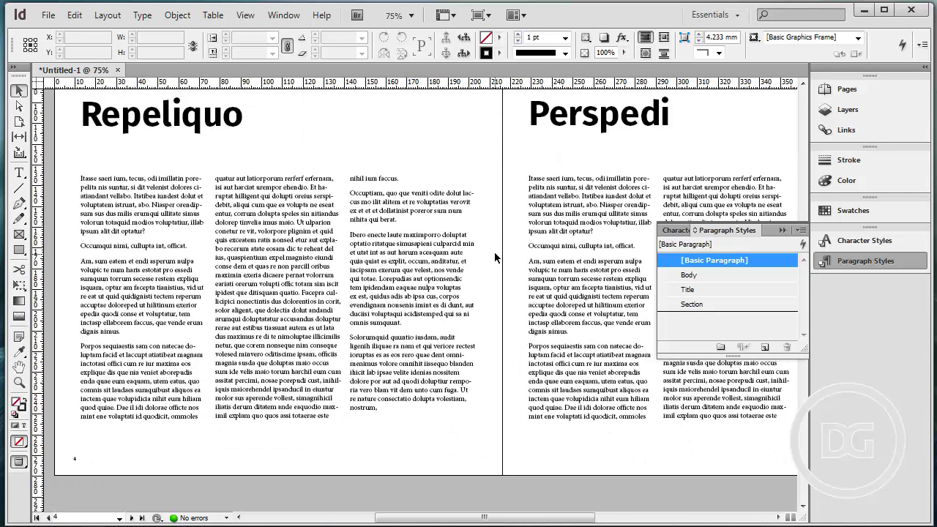
pyautogui.scroll(-2, 481, 218)
pyautogui.scroll(4, 494, 317)
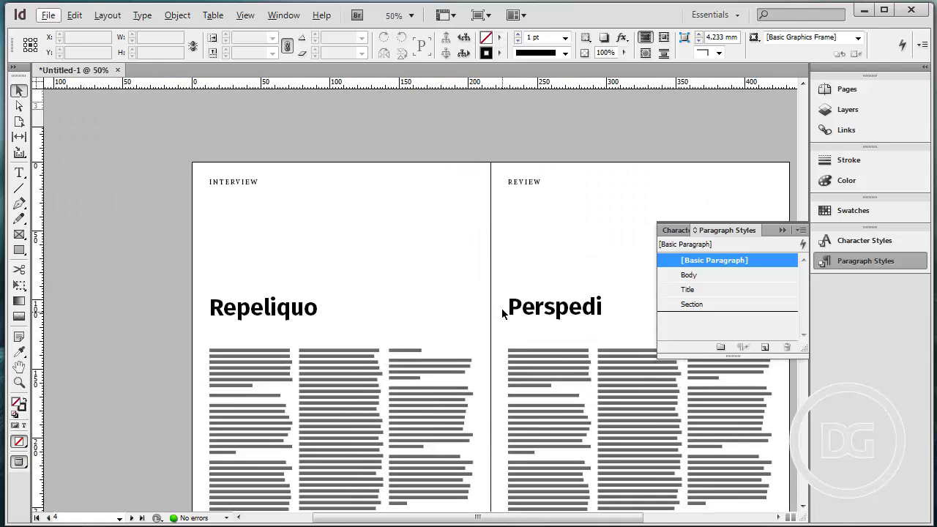
pyautogui.scroll(-6, 509, 295)
# Draw a text frame on the blank page, fill it with placeholder text, and apply Body style
pyautogui.scroll(-3, 501, 297)
pyautogui.press('w')
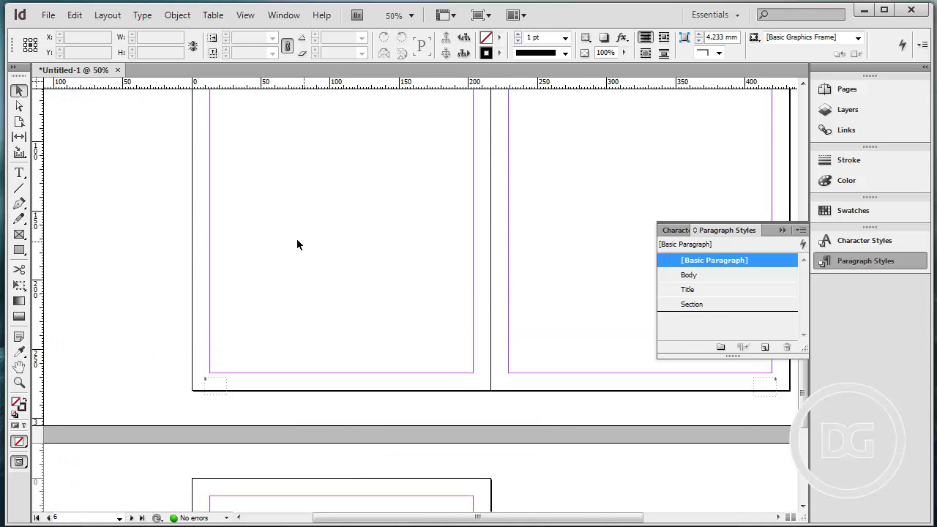
pyautogui.press('t')
pyautogui.moveTo(210, 217)
pyautogui.mouseDown()
pyautogui.moveTo(429, 373)
pyautogui.moveTo(470, 356)
pyautogui.mouseUp()
pyautogui.rightClick(408, 278)
pyautogui.click(502, 523)
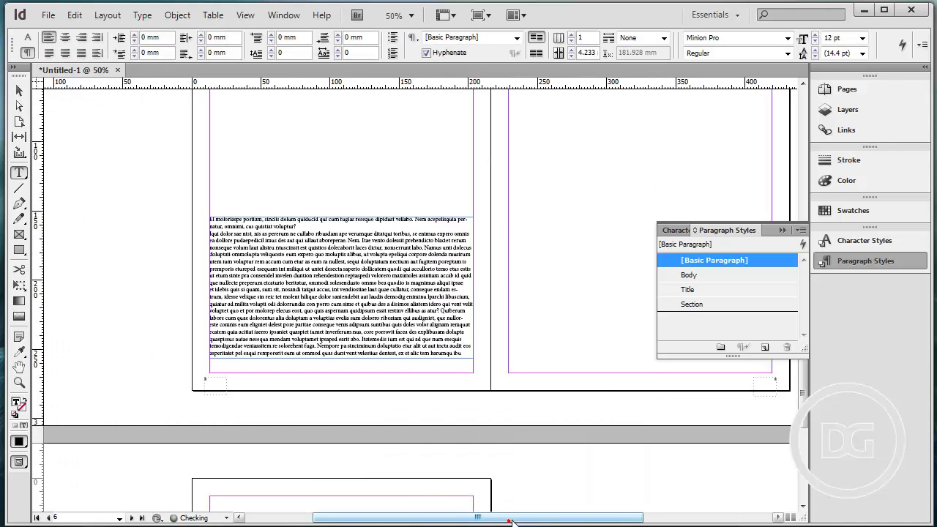
pyautogui.moveTo(502, 518); pyautogui.dragTo(446, 517)
pyautogui.click(373, 276)
pyautogui.hotkey('ctrl', 'a')
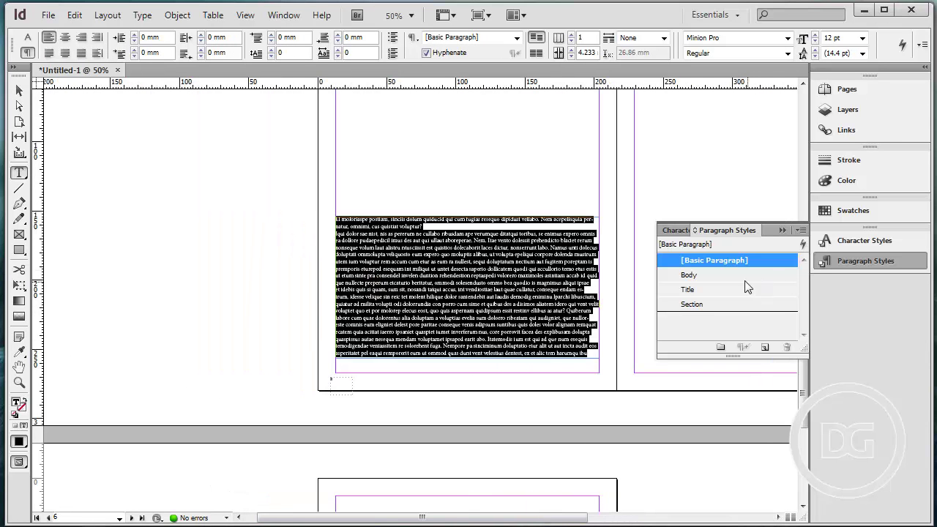
pyautogui.click(742, 276)
# Set the frame to 2 columns in Text Frame Options, then resize it toward the page bottom
pyautogui.hotkey('ctrl', '=')
pyautogui.hotkey('ctrl', '=')
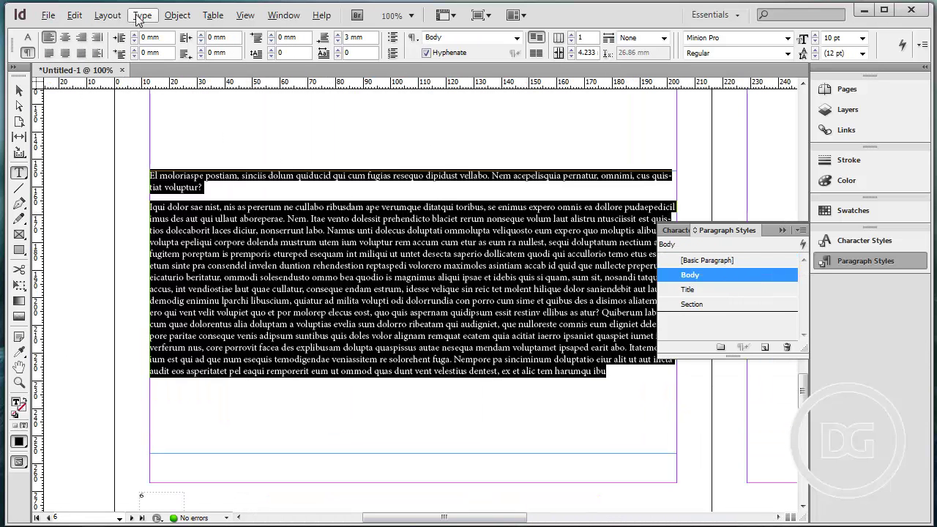
pyautogui.click(177, 15)
pyautogui.click(210, 168)
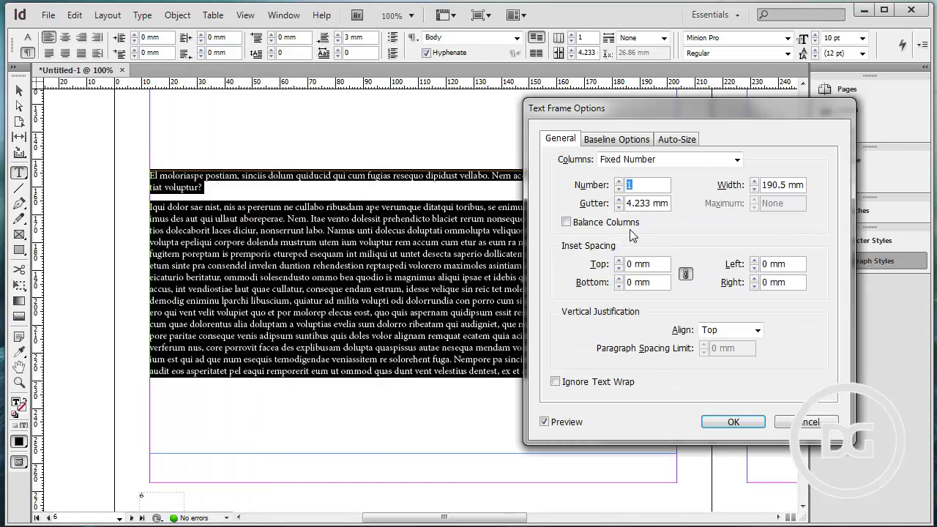
pyautogui.press('Return')
pyautogui.press('Escape')
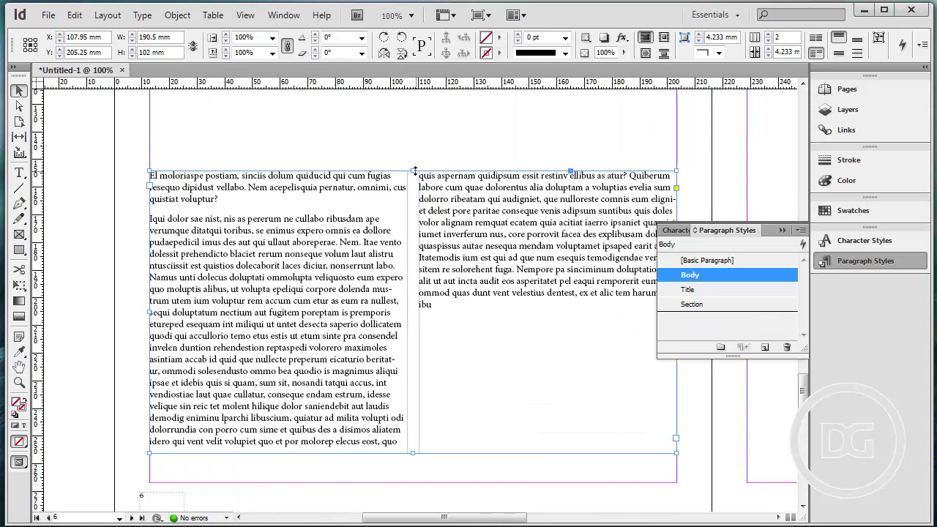
pyautogui.moveTo(413, 171); pyautogui.dragTo(414, 146)
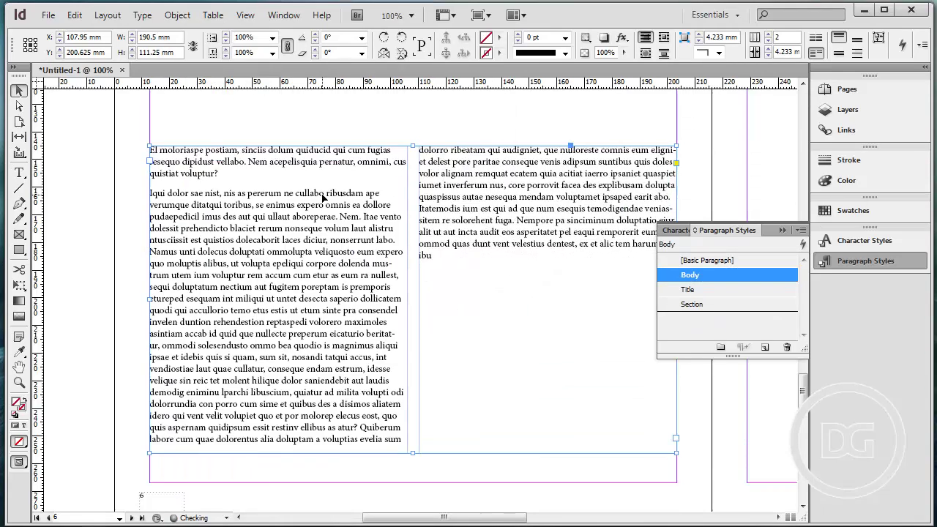
pyautogui.scroll(3, 394, 226)
pyautogui.scroll(-3, 419, 245)
pyautogui.moveTo(492, 224); pyautogui.dragTo(492, 356)
# Draw a text frame and trim its placeholder text down to the word Orestissit
pyautogui.scroll(6, 408, 284)
pyautogui.click(407, 285)
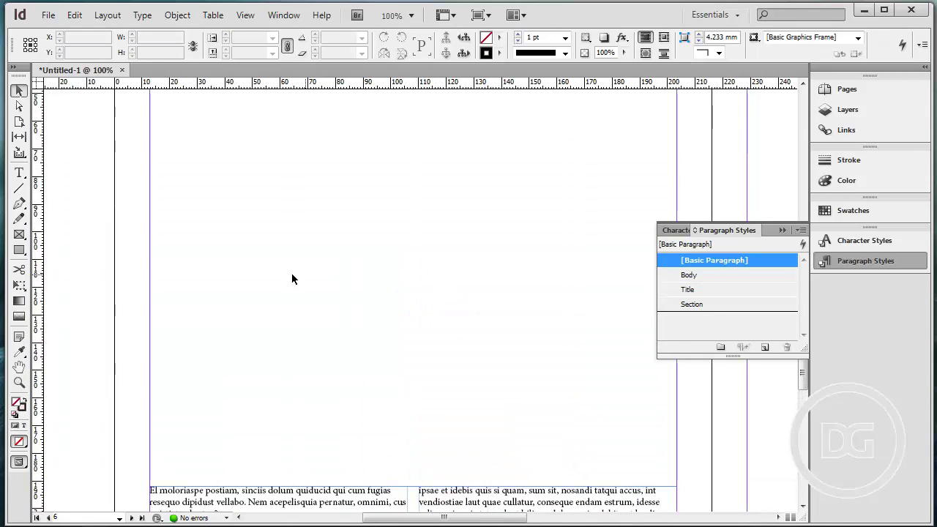
pyautogui.press('t')
pyautogui.moveTo(152, 223); pyautogui.dragTo(676, 385)
pyautogui.rightClick(512, 323)
pyautogui.click(602, 184)
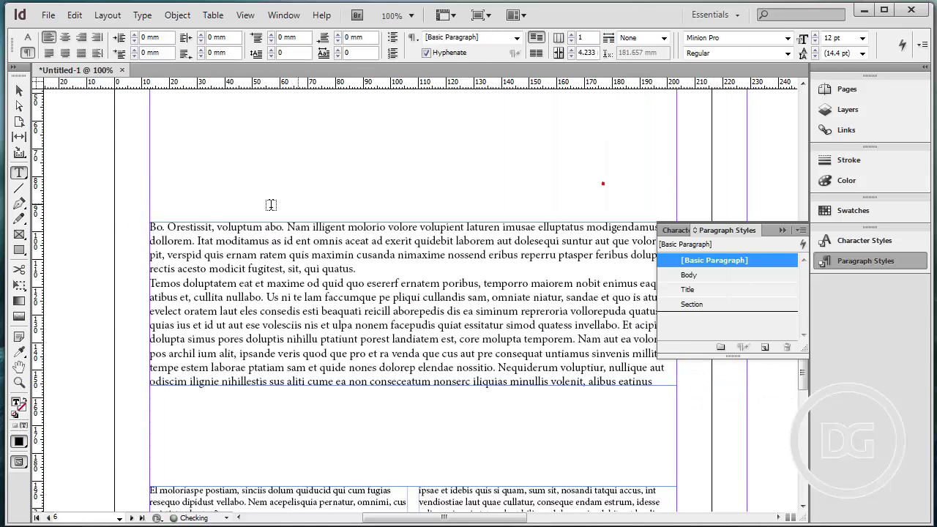
pyautogui.hotkey('ctrl', 'shift', 'End')
pyautogui.press('BackSpace')
pyautogui.press('BackSpace')
# Style Orestissit with the Title style, fit the frame to its text, and move it down
pyautogui.click(700, 293)
pyautogui.press('Escape')
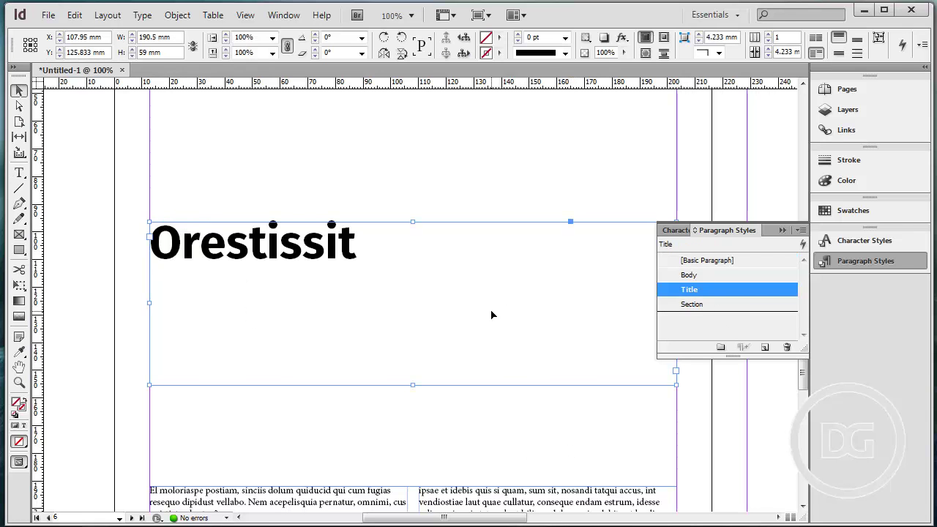
pyautogui.hotkey('ctrl', 'alt', 'c')
pyautogui.hotkey('ctrl', '-')
pyautogui.scroll(2, 345, 243)
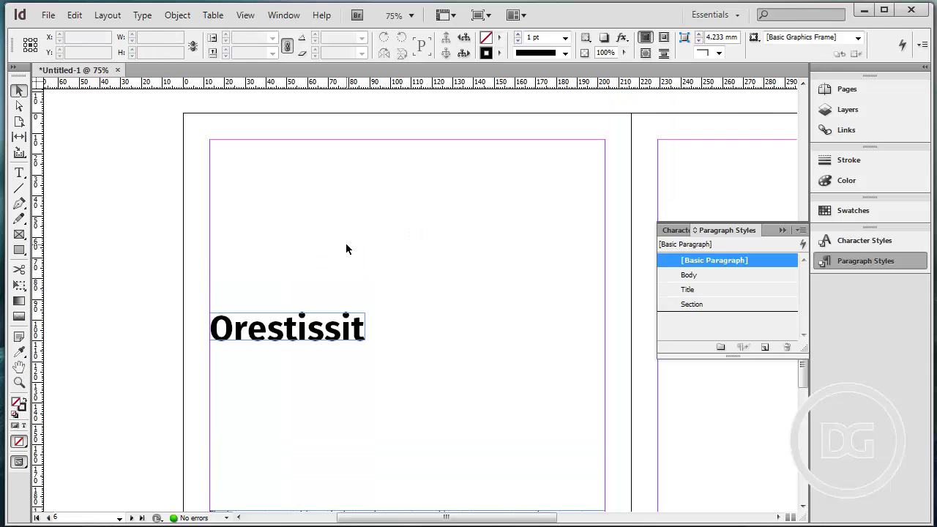
pyautogui.scroll(-2, 346, 292)
pyautogui.moveTo(346, 269); pyautogui.dragTo(349, 327)
pyautogui.click(331, 237)
# Add a FOCUS label in the Section style at the page's top-left, shortening and lowering its frame
pyautogui.click(19, 174)
pyautogui.scroll(2, 220, 161)
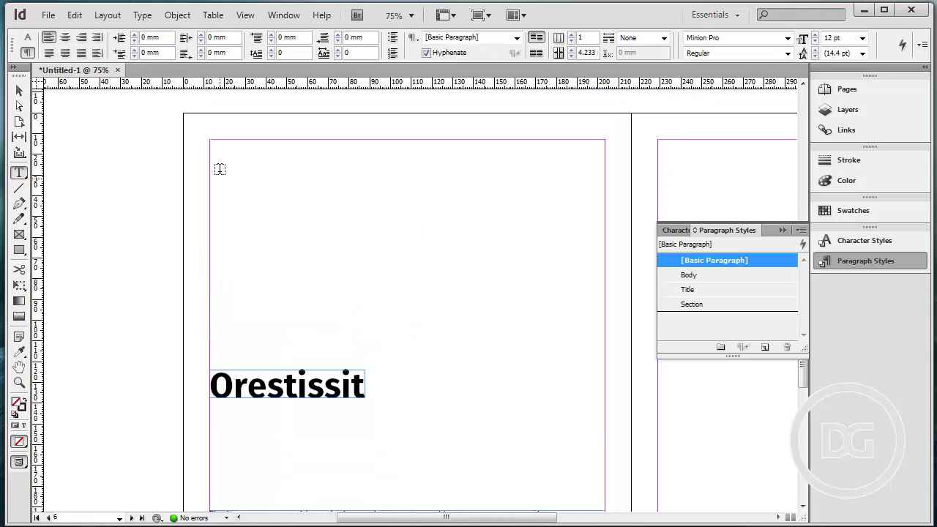
pyautogui.moveTo(206, 139); pyautogui.dragTo(455, 216)
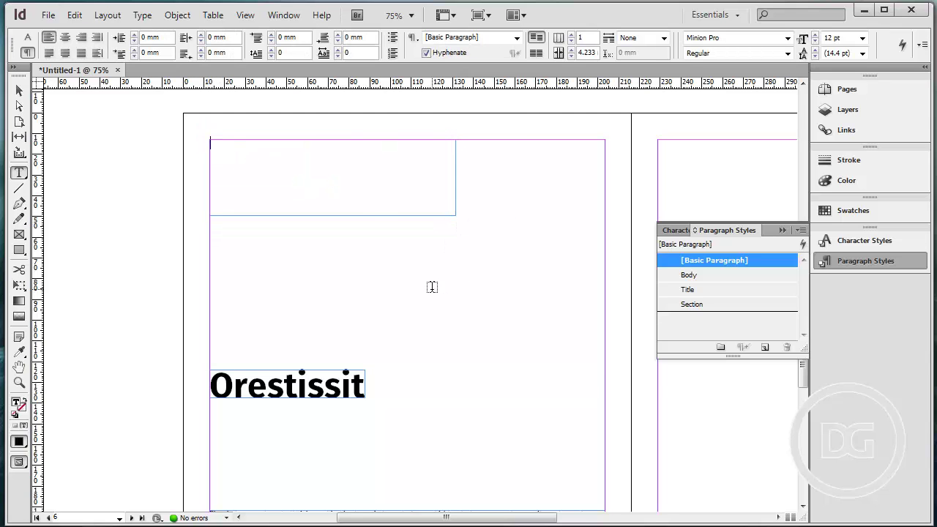
pyautogui.hscroll(2, 432, 286)
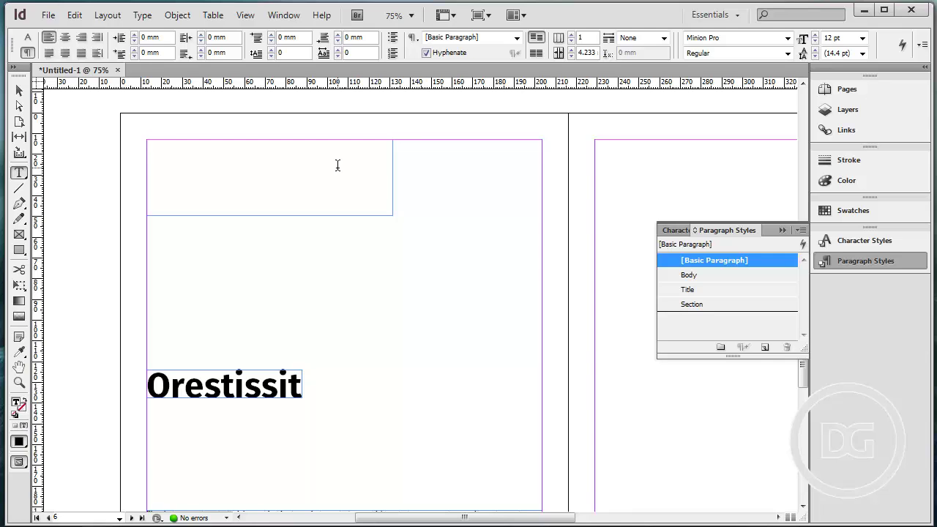
pyautogui.hotkey('ctrl', 'a')
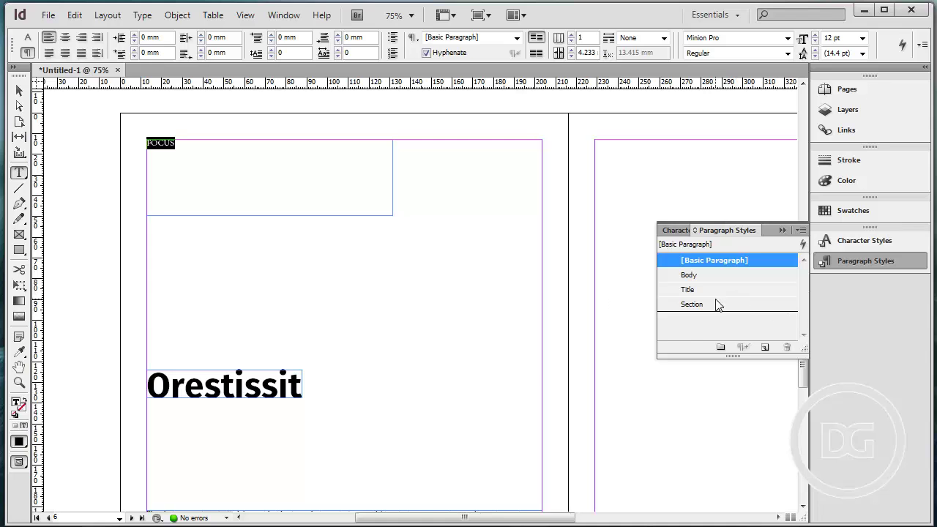
pyautogui.click(717, 303)
pyautogui.press('Escape')
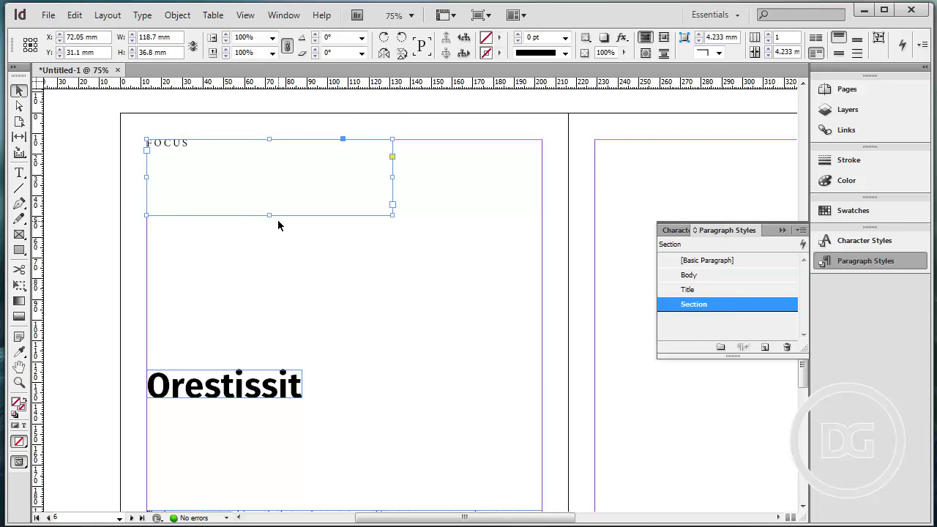
pyautogui.moveTo(268, 216); pyautogui.dragTo(269, 156)
pyautogui.moveTo(182, 149); pyautogui.dragTo(186, 178)
pyautogui.click(213, 135)
pyautogui.keyDown('alt'); pyautogui.scroll(-2, 312, 201); pyautogui.keyUp('alt')
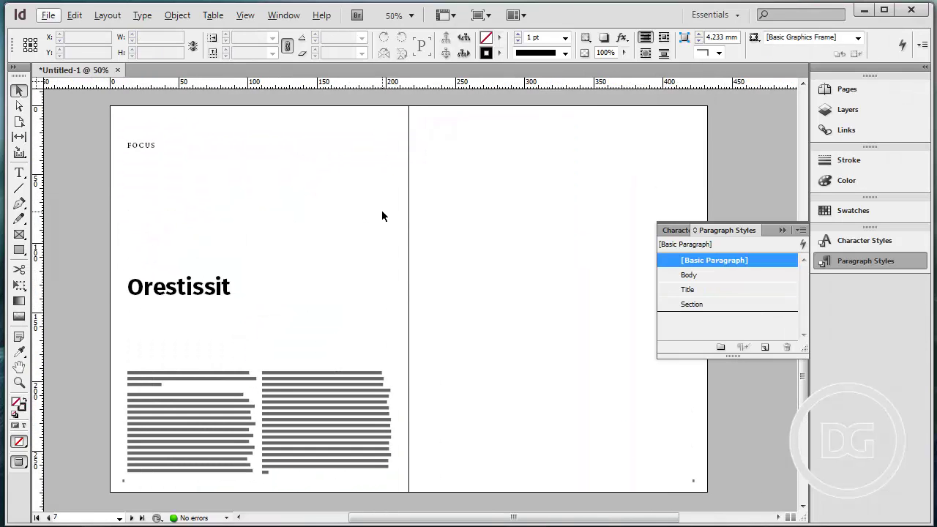
# Draw a text frame filling the right page's margins with placeholder text in the Body style
pyautogui.press('w')
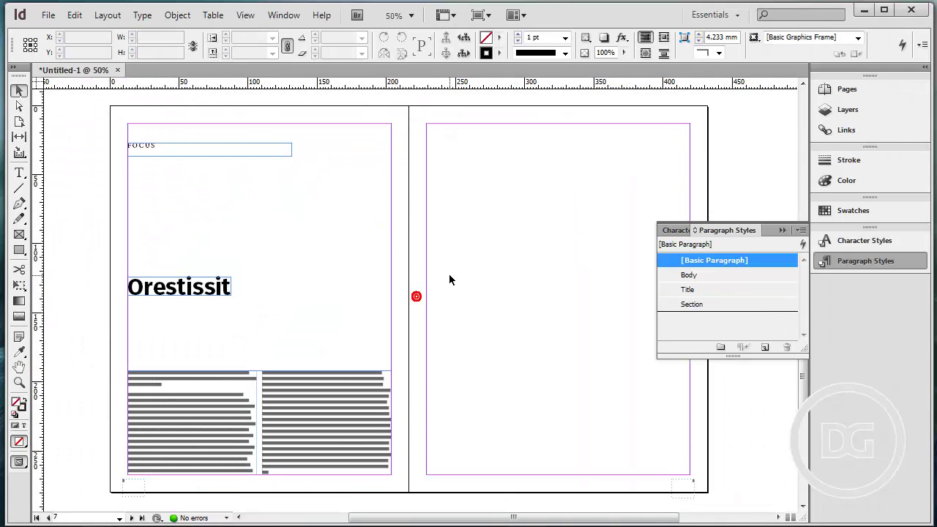
pyautogui.hscroll(2, 439, 282)
pyautogui.press('t')
pyautogui.moveTo(364, 215); pyautogui.dragTo(627, 475)
pyautogui.rightClick(584, 359)
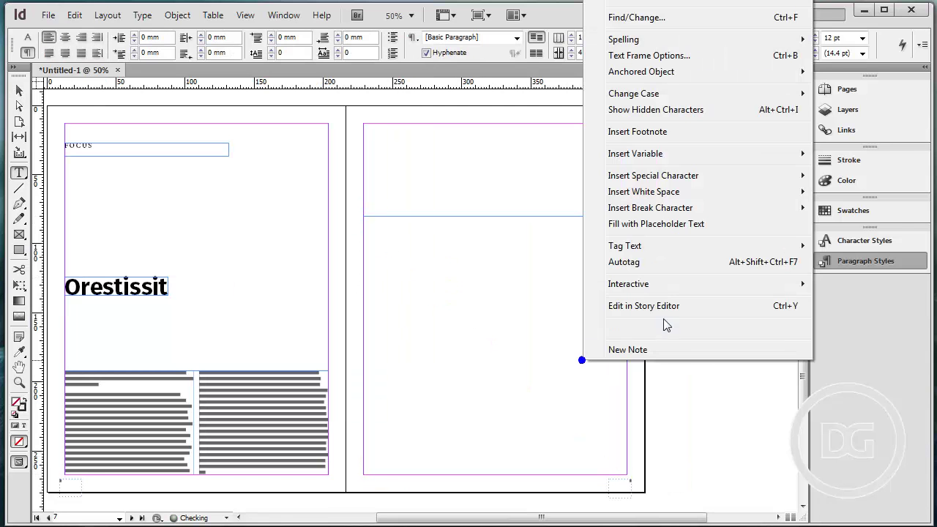
pyautogui.moveTo(644, 224)
pyautogui.click(842, 245)
pyautogui.hotkey('ctrl', 'a')
pyautogui.click(698, 276)
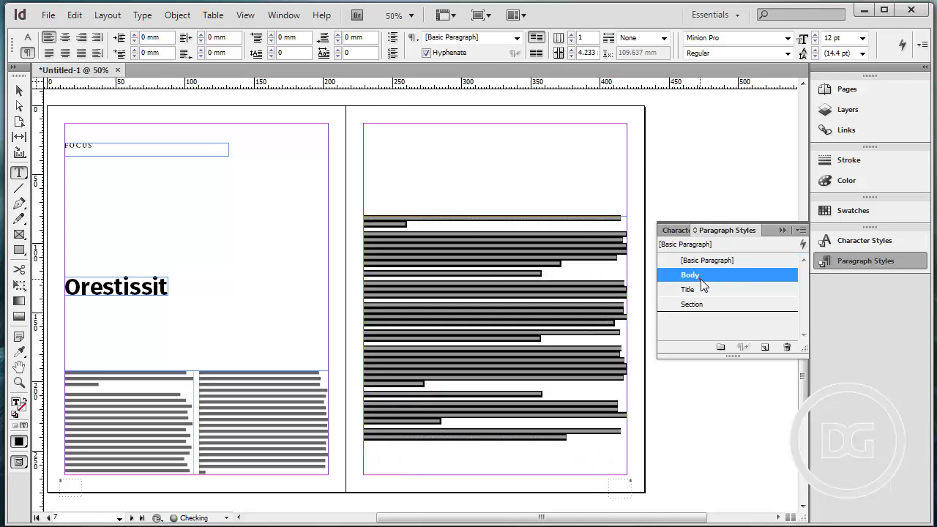
pyautogui.press('Escape')
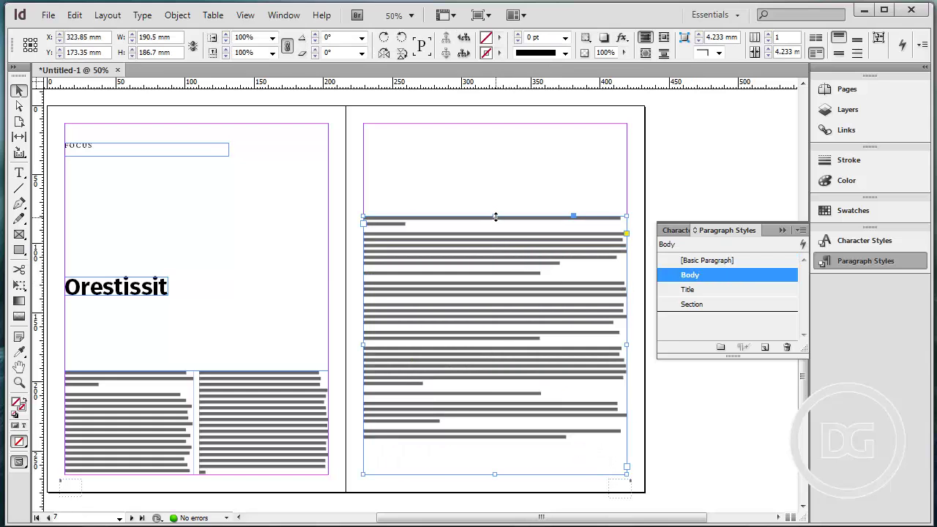
# Make the frame 2 columns, extend it to the top margin, and refill the empty column
pyautogui.moveTo(495, 217); pyautogui.dragTo(495, 239)
pyautogui.hotkey('ctrl', 'b')
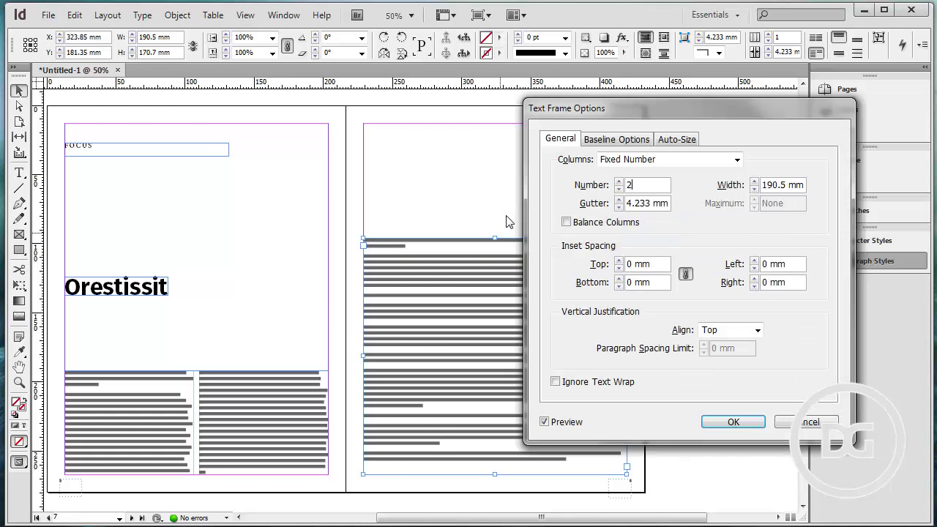
pyautogui.press('Return')
pyautogui.click(524, 209)
pyautogui.press('w')
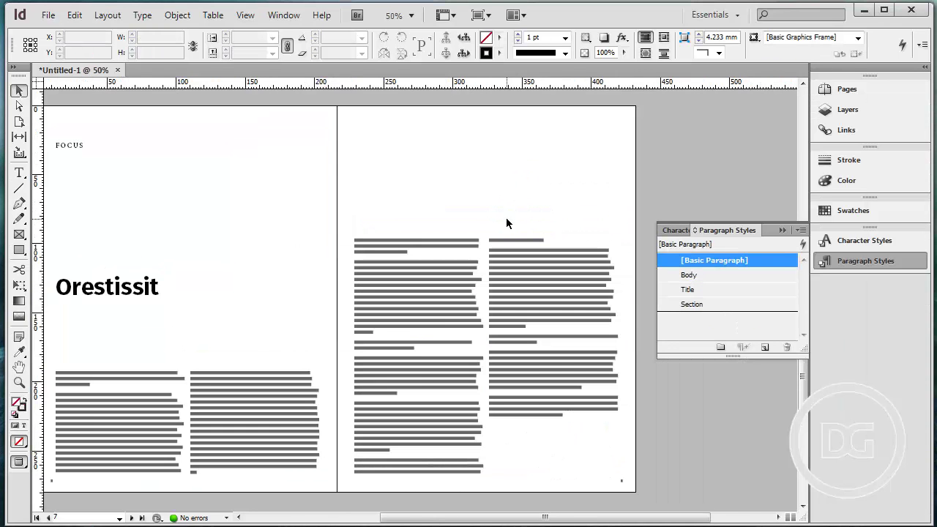
pyautogui.click(505, 248)
pyautogui.press('w')
pyautogui.moveTo(487, 238); pyautogui.dragTo(480, 130)
pyautogui.doubleClick(452, 184)
pyautogui.hotkey('ctrl', 'a')
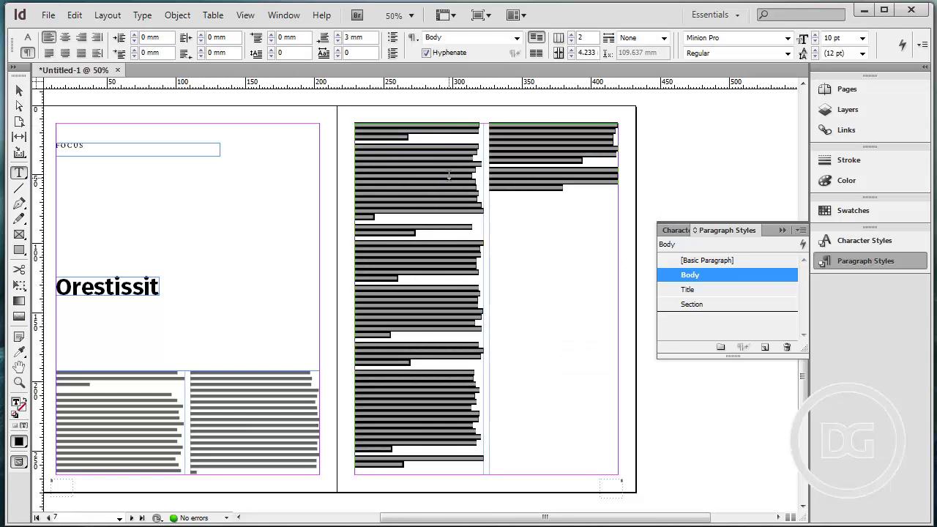
pyautogui.rightClick(448, 176)
pyautogui.click(570, 468)
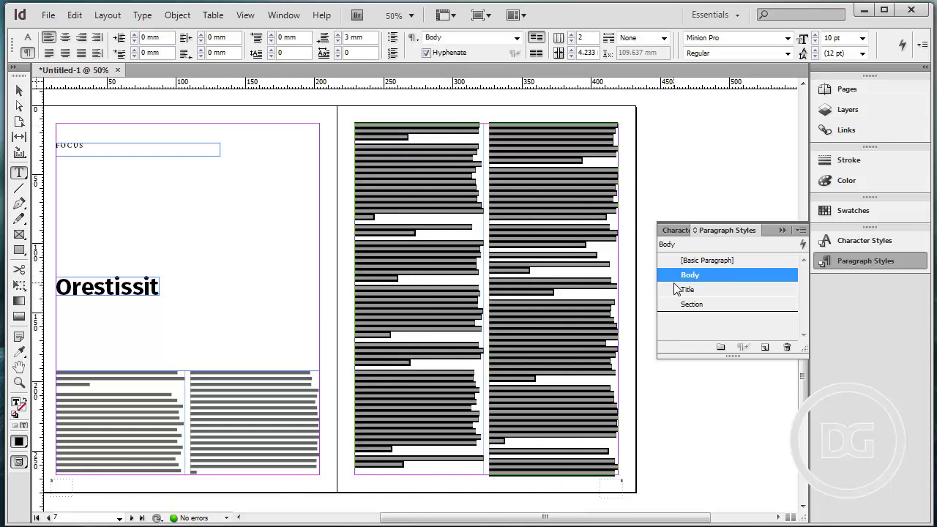
pyautogui.press('Escape')
# On page 8, draw a text frame across the lower page filled with placeholder text
pyautogui.click(695, 168)
pyautogui.press('w')
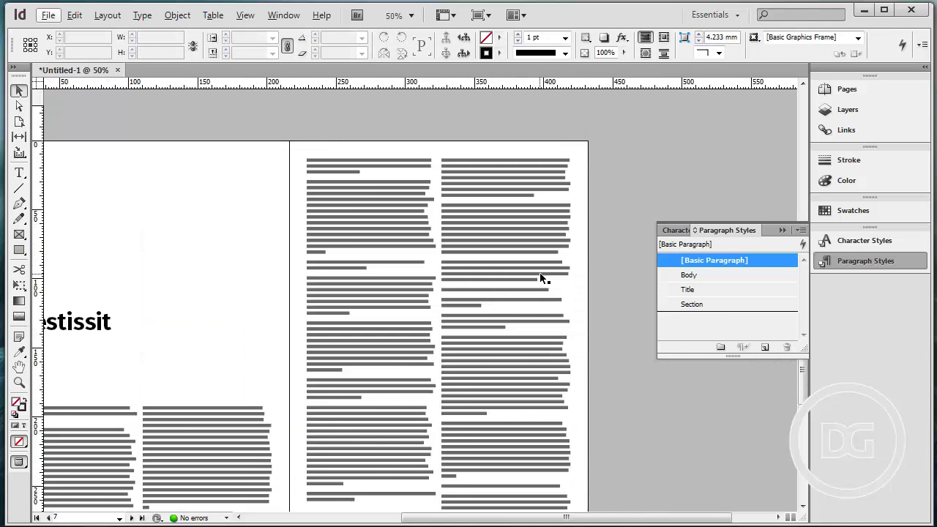
pyautogui.hscroll(-3, 542, 278)
pyautogui.scroll(-3, 414, 242)
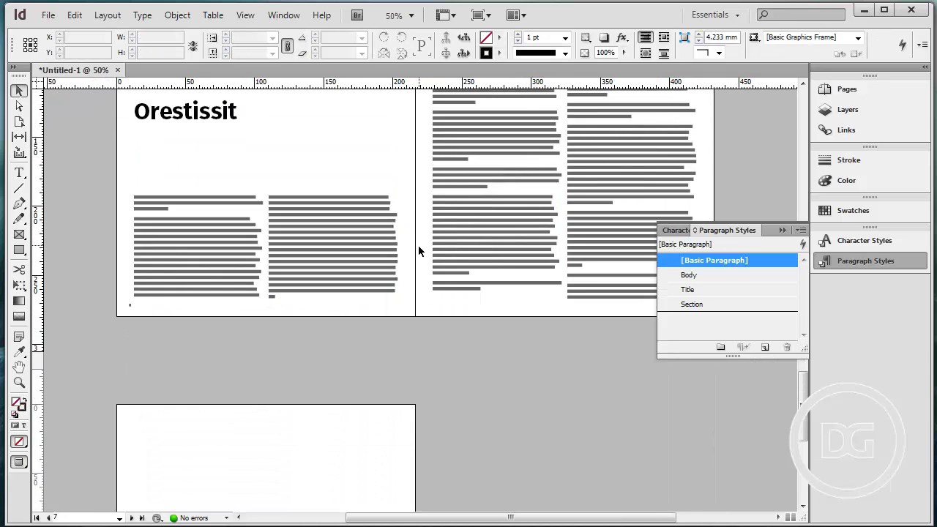
pyautogui.scroll(-3, 374, 264)
pyautogui.press('w')
pyautogui.press('t')
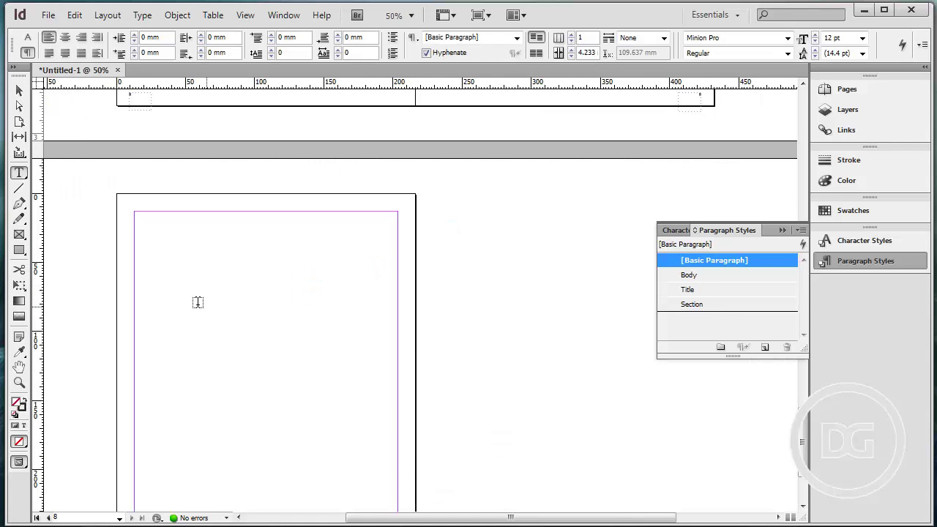
pyautogui.scroll(-2, 155, 328)
pyautogui.moveTo(135, 229); pyautogui.dragTo(401, 448)
pyautogui.rightClick(297, 282)
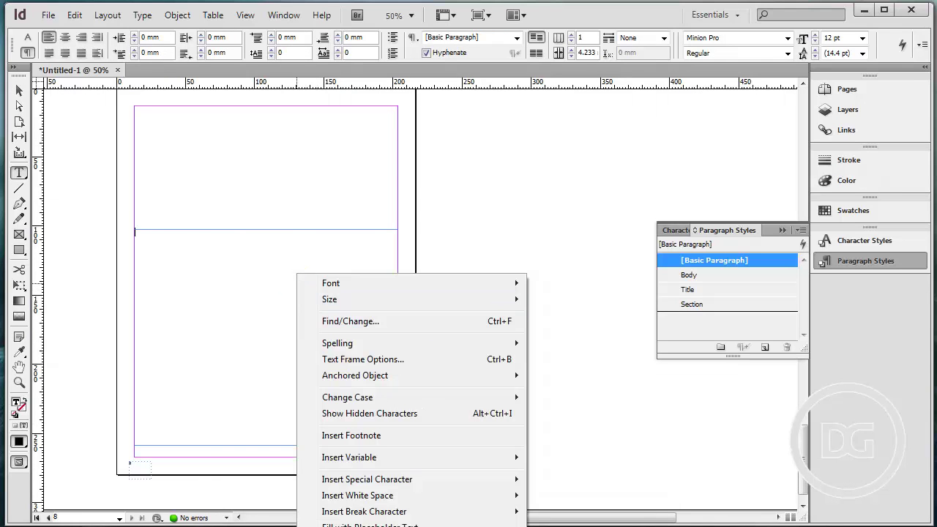
pyautogui.click(344, 522)
# Apply the Body style to the text and set the frame to 3 columns
pyautogui.hotkey('ctrl', 'a')
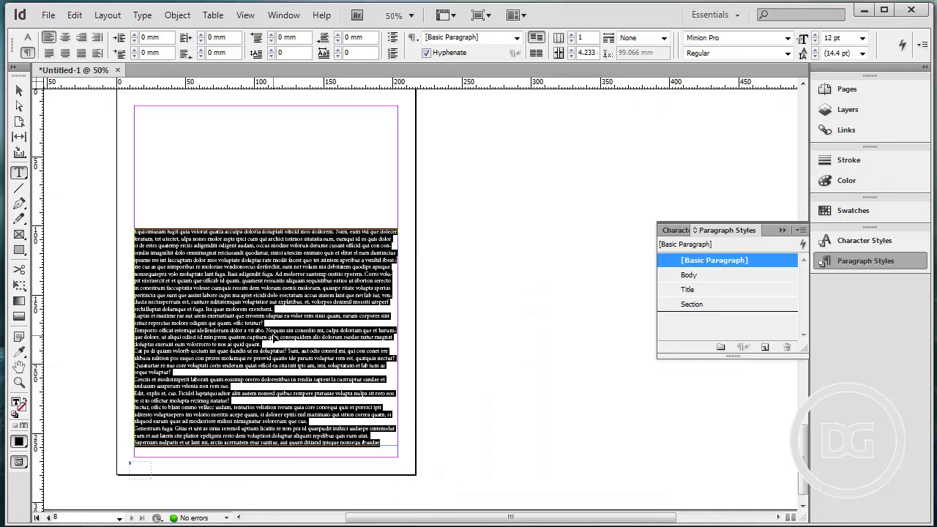
pyautogui.click(690, 275)
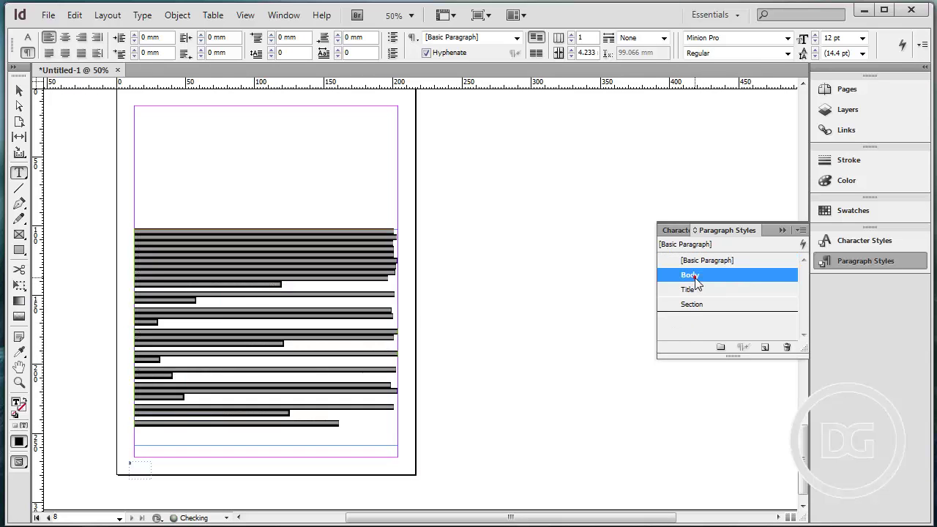
pyautogui.hotkey('ctrl', 'b')
pyautogui.write('3')
pyautogui.press('Return')
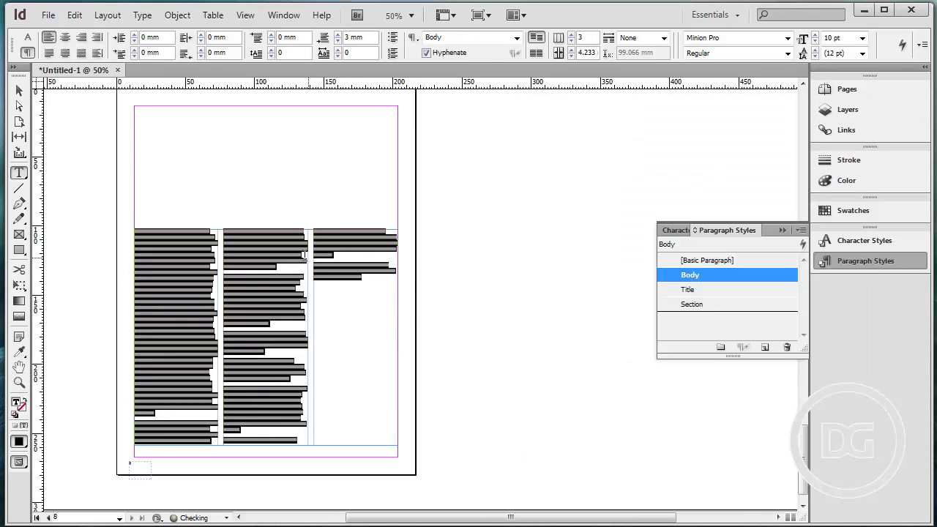
pyautogui.press('Escape')
# Raise the top of the three-column frame and zoom the page to 100%
pyautogui.moveTo(269, 230); pyautogui.dragTo(488, 259)
pyautogui.click(487, 168)
pyautogui.hotkey('ctrl', '1')
pyautogui.scroll(2, 468, 236)
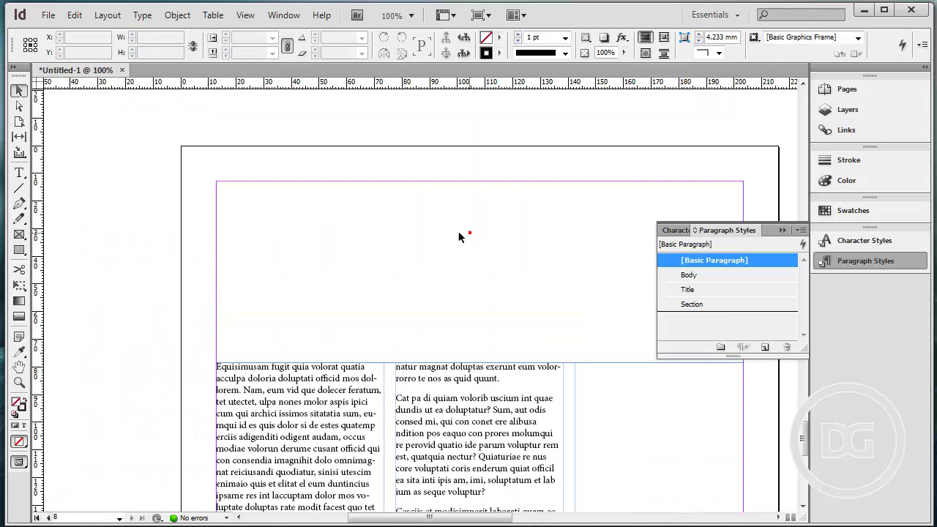
# Add a title frame above the body text reading 'Totatem' in the Title style
pyautogui.press('t')
pyautogui.moveTo(217, 277); pyautogui.dragTo(612, 316)
pyautogui.rightClick(377, 322)
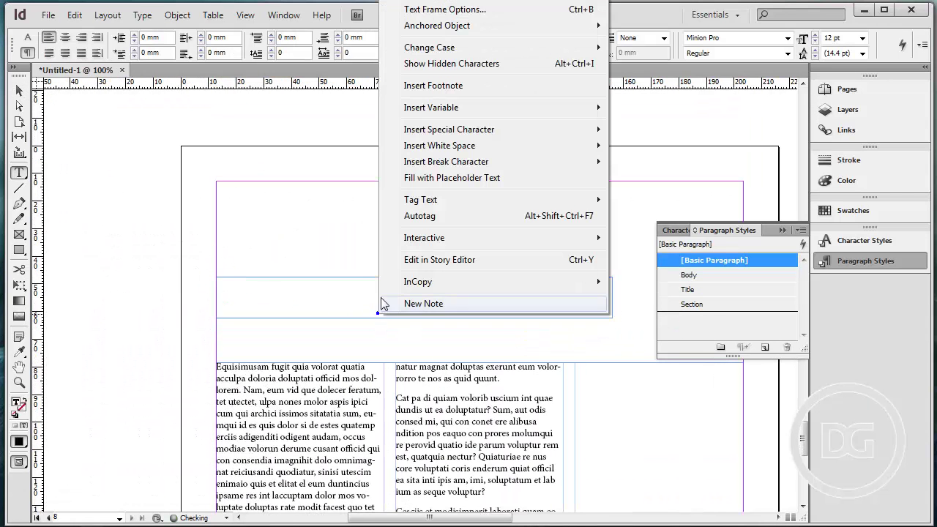
pyautogui.click(491, 180)
pyautogui.moveTo(253, 281); pyautogui.dragTo(577, 341)
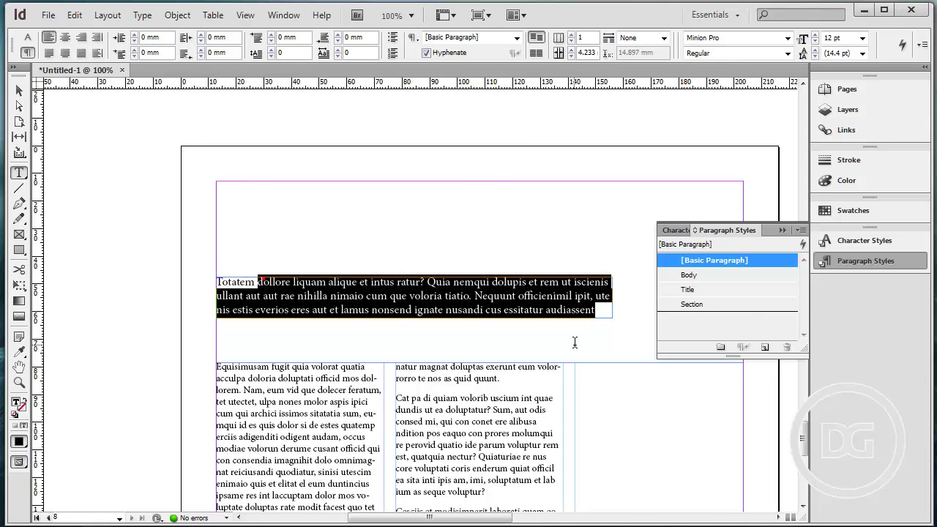
pyautogui.press('BackSpace')
pyautogui.hotkey('ctrl', 'a')
pyautogui.click(694, 290)
pyautogui.press('Escape')
pyautogui.click(248, 205)
# Add a 'LIFESTYLE' label frame at the top left in the Section style, then preview without guides
pyautogui.press('t')
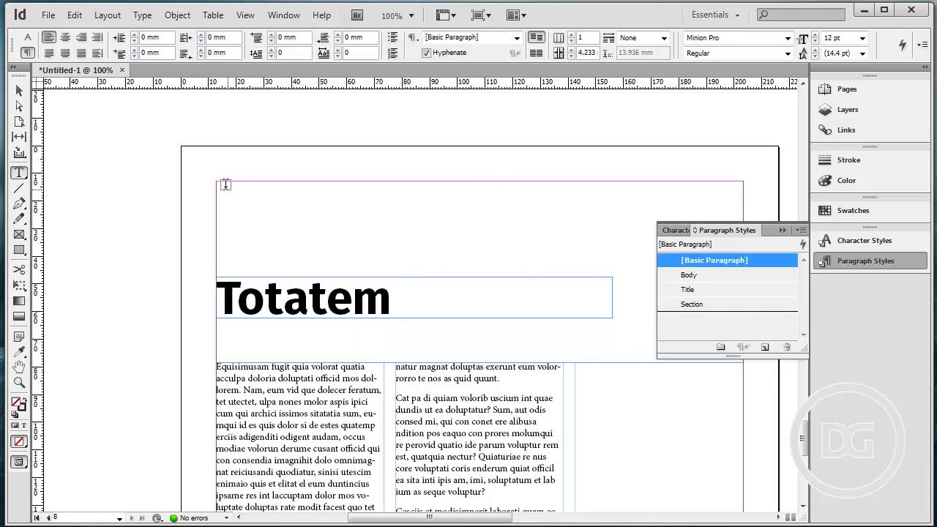
pyautogui.moveTo(218, 177); pyautogui.dragTo(438, 224)
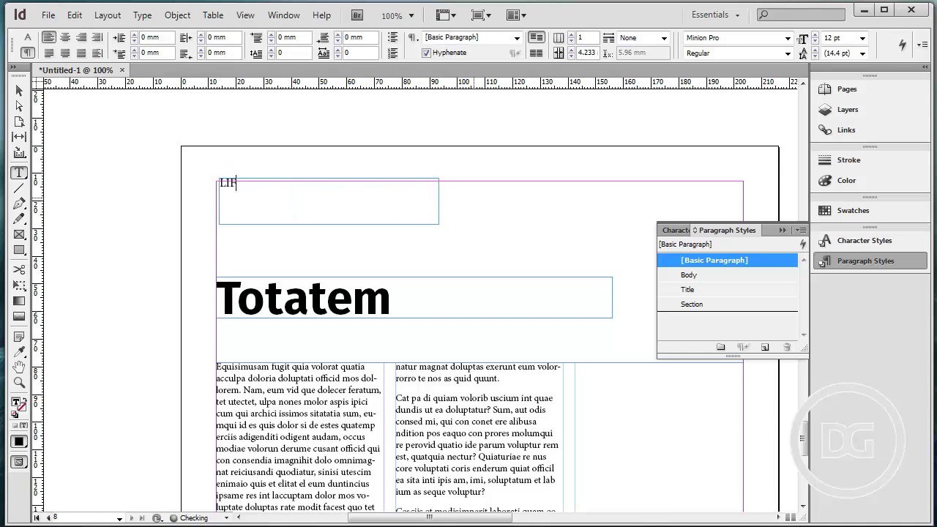
pyautogui.hotkey('ctrl', 'a')
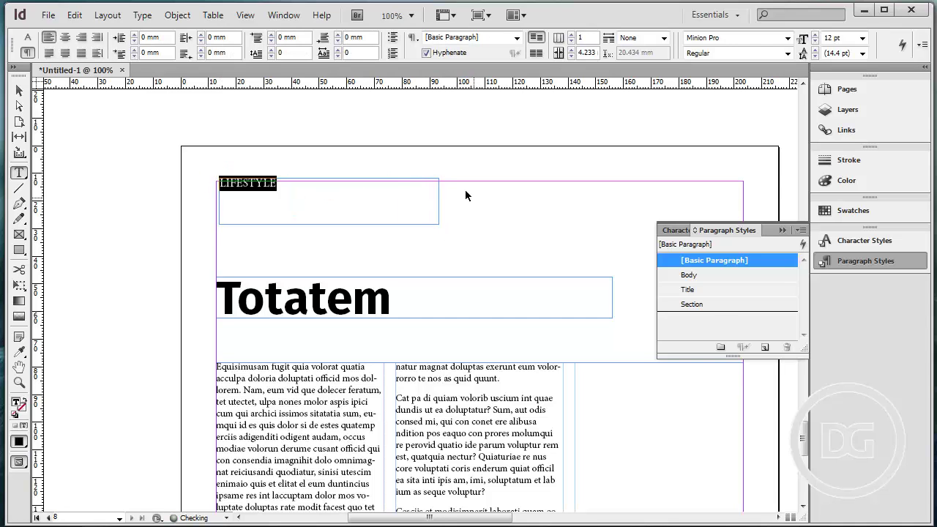
pyautogui.click(709, 306)
pyautogui.press('Escape')
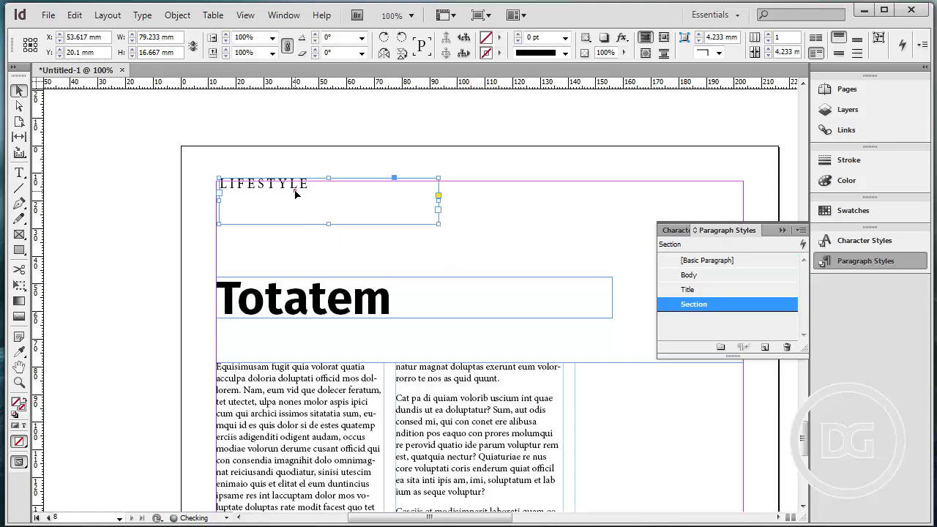
pyautogui.moveTo(296, 196); pyautogui.dragTo(290, 209)
pyautogui.click(491, 220)
pyautogui.press('w')
pyautogui.moveTo(494, 227); pyautogui.dragTo(403, 397)
# Zoom out to inspect all spreads, then show guides again at the blank first page
pyautogui.hotkey('ctrl', '-')
pyautogui.hotkey('ctrl', '-')
pyautogui.hotkey('ctrl', '-')
pyautogui.hotkey('ctrl', '-')
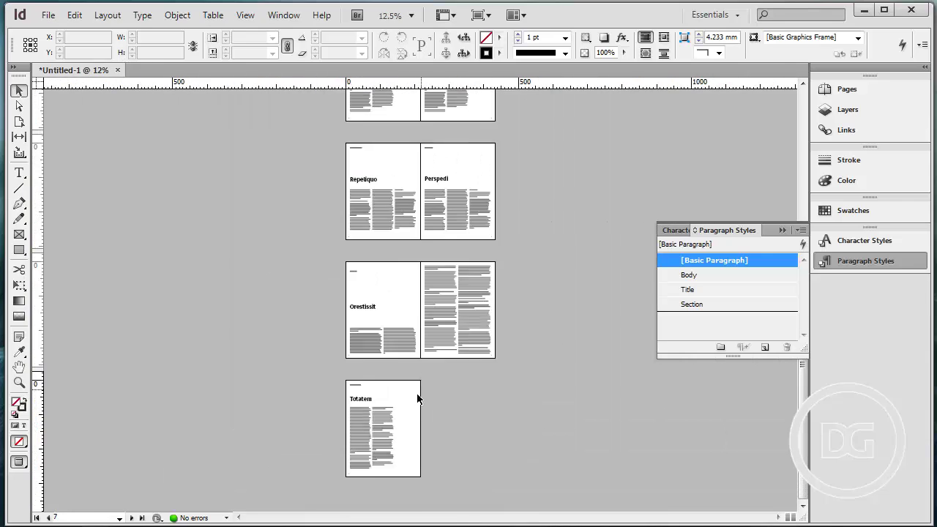
pyautogui.scroll(3, 418, 397)
pyautogui.scroll(-3, 418, 398)
pyautogui.hotkey('ctrl', '=')
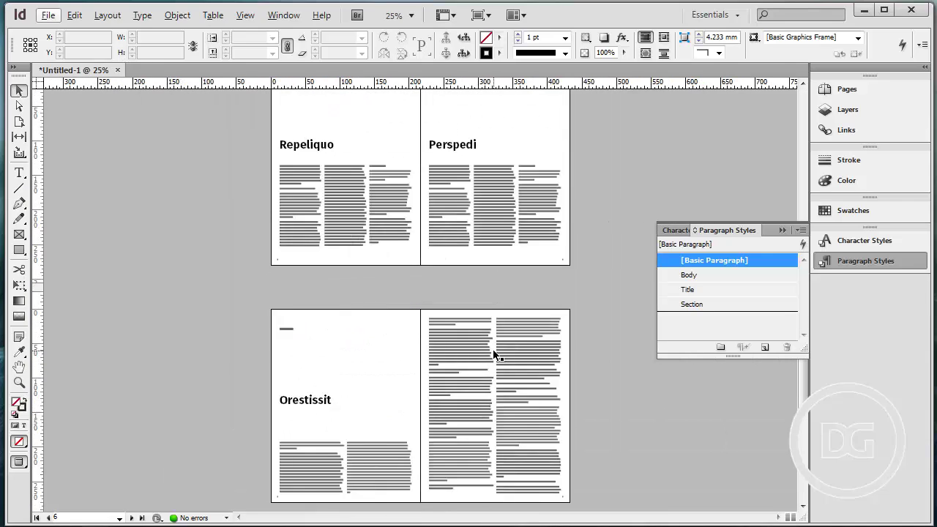
pyautogui.scroll(-4, 439, 359)
pyautogui.hotkey('ctrl', '=')
pyautogui.hotkey('ctrl', '=')
pyautogui.scroll(2, 396, 344)
pyautogui.scroll(-10, 418, 354)
pyautogui.scroll(3, 418, 354)
pyautogui.scroll(-5, 418, 354)
pyautogui.hscroll(5, 420, 353)
pyautogui.scroll(15, 420, 350)
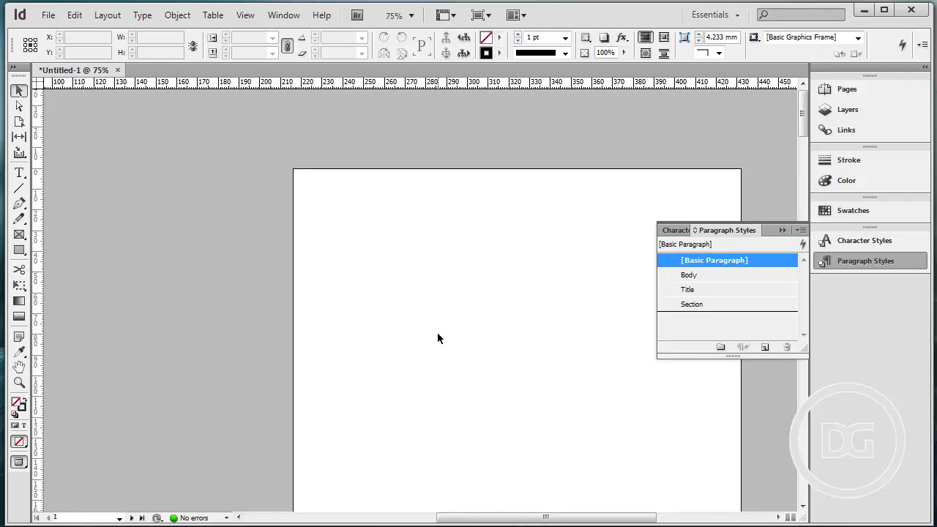
pyautogui.hscroll(2, 437, 337)
pyautogui.press('w')
pyautogui.scroll(-2, 400, 295)
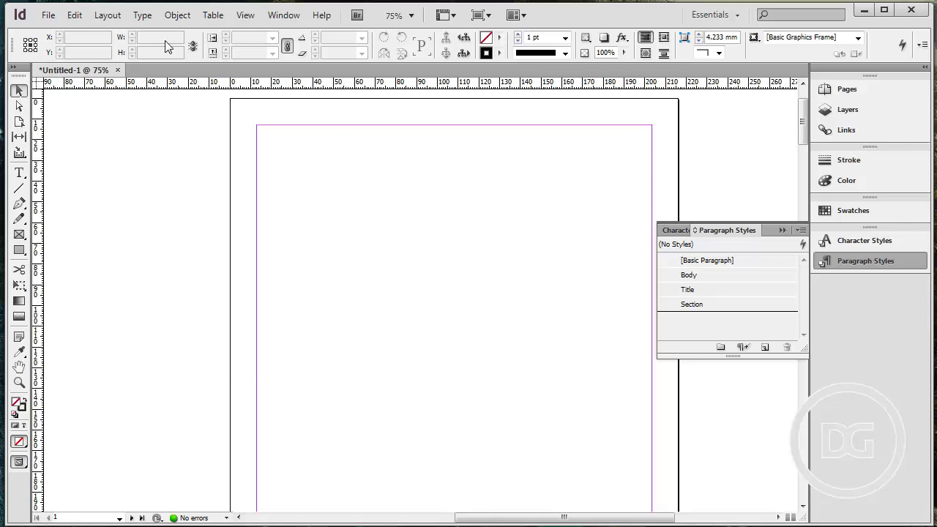
# Open the Table of Contents settings and remove Section and Title from the included styles
pyautogui.click(108, 15)
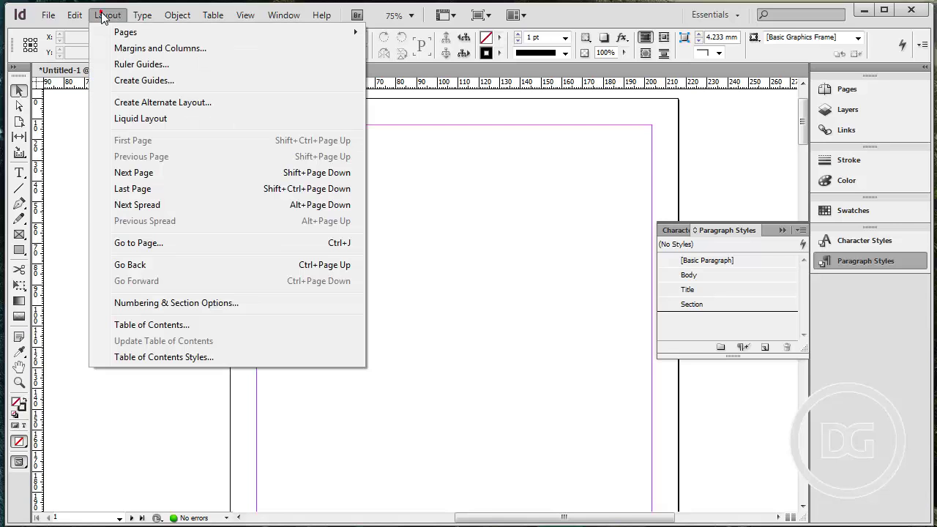
pyautogui.click(152, 325)
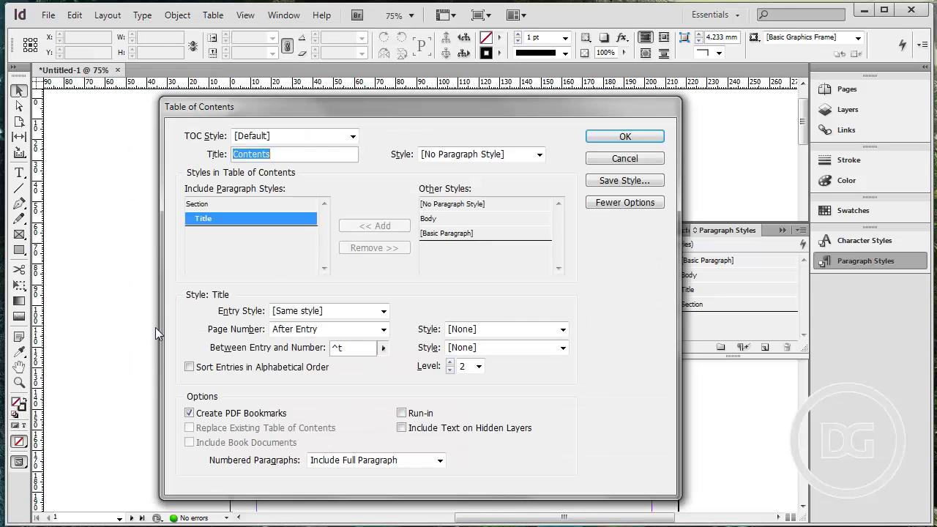
pyautogui.click(238, 204)
pyautogui.click(360, 247)
pyautogui.click(364, 248)
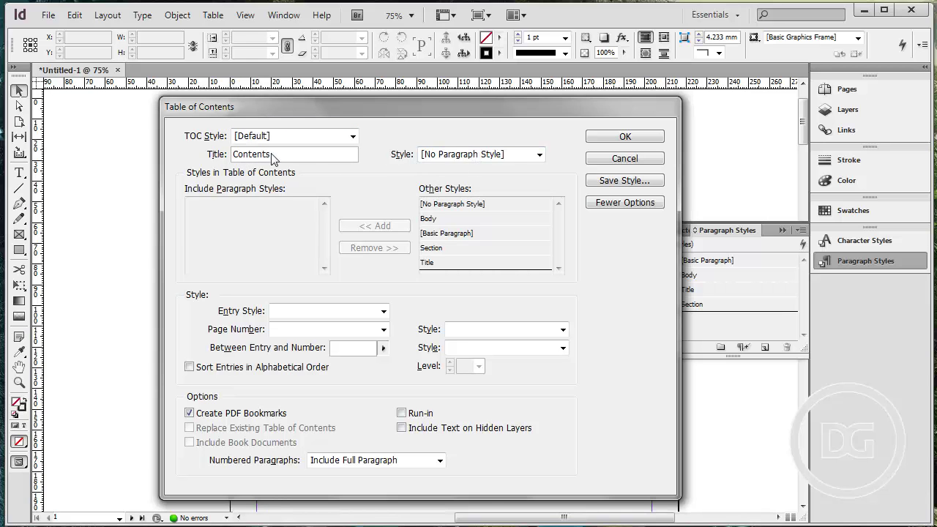
# Start a new paragraph style for the Contents heading from its Style list
pyautogui.click(462, 155)
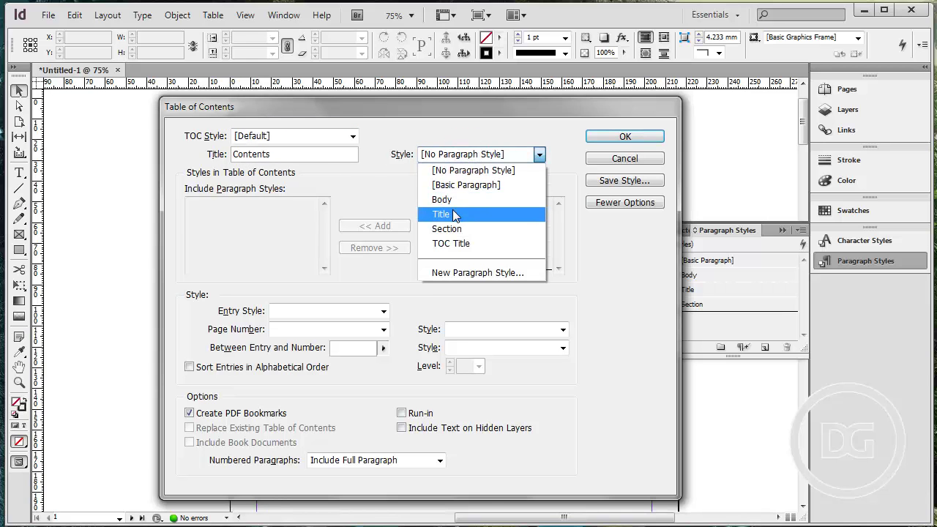
pyautogui.click(476, 170)
pyautogui.click(503, 154)
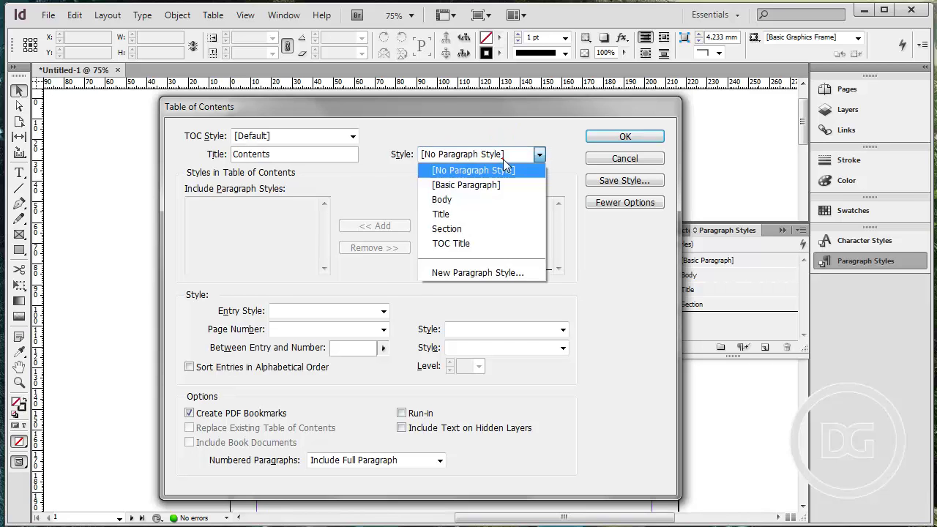
pyautogui.click(494, 273)
# Name the heading style 'TITLE TOC' with 36 pt size and 10 mm space after
pyautogui.write('TITLE TO')
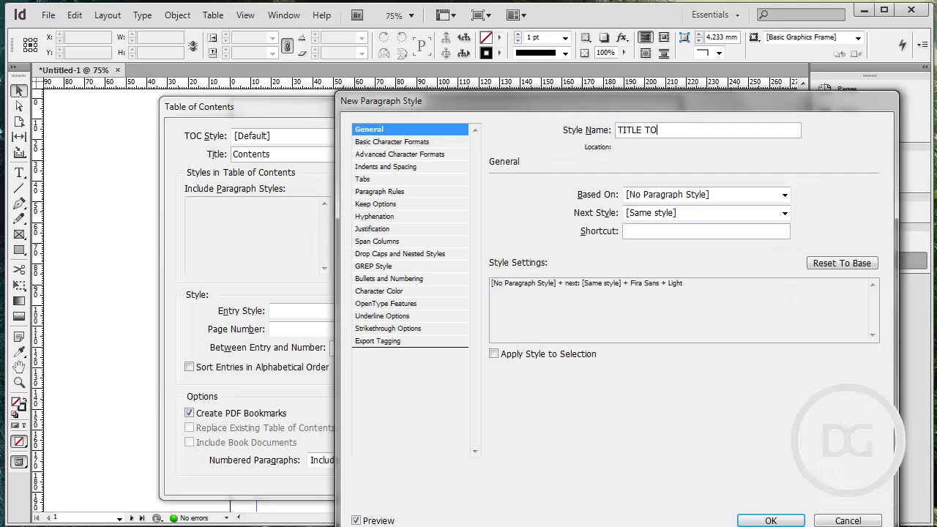
pyautogui.write('C')
pyautogui.click(399, 141)
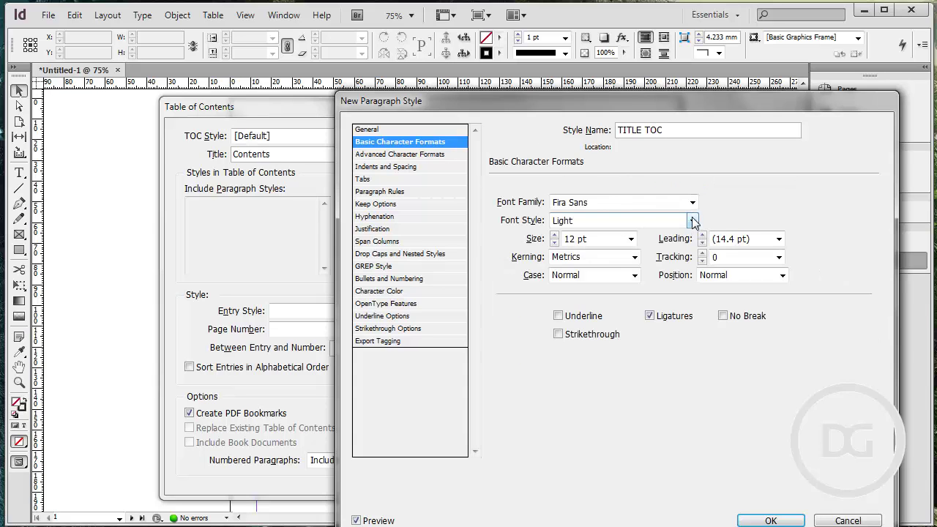
pyautogui.click(631, 239)
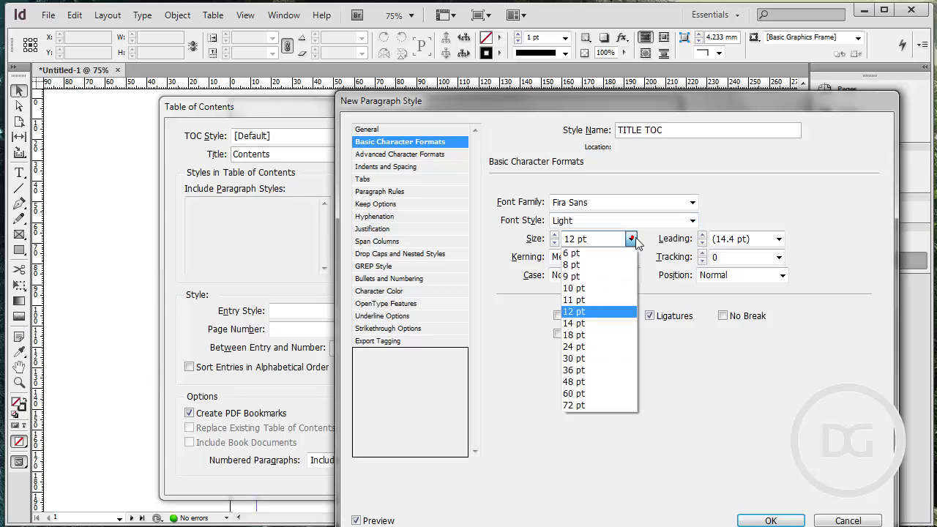
pyautogui.click(586, 370)
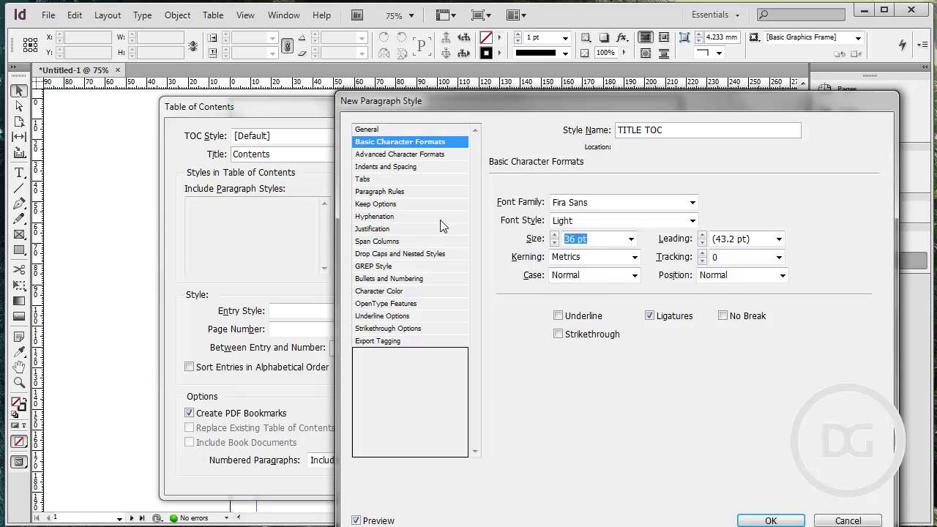
pyautogui.click(375, 167)
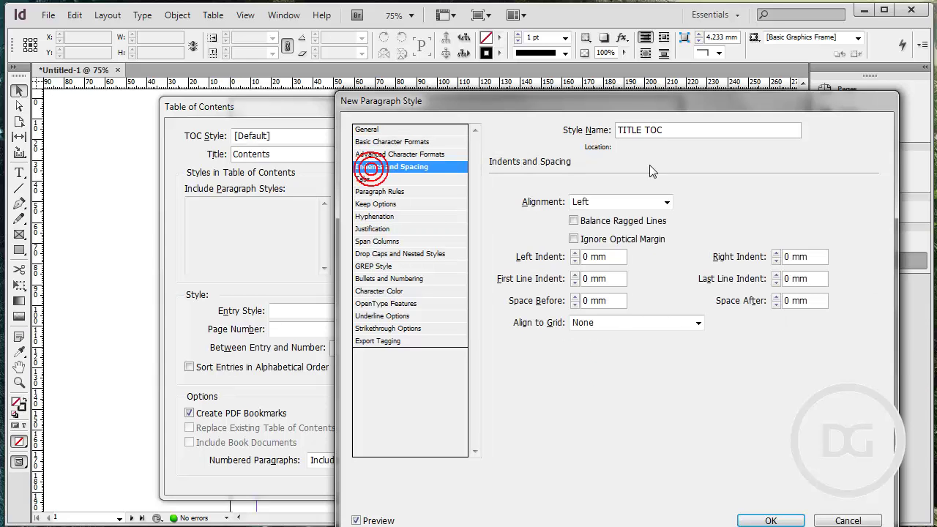
pyautogui.click(754, 303)
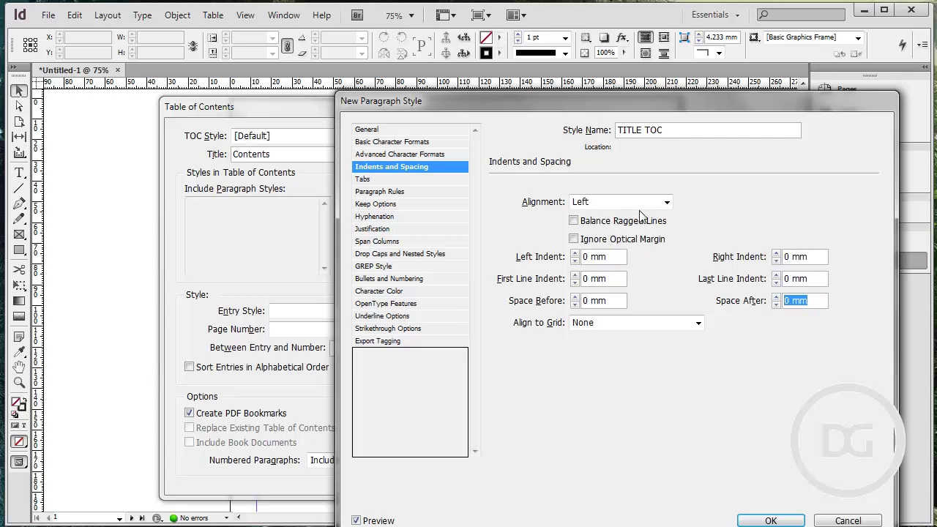
pyautogui.write('20')
pyautogui.write('10')
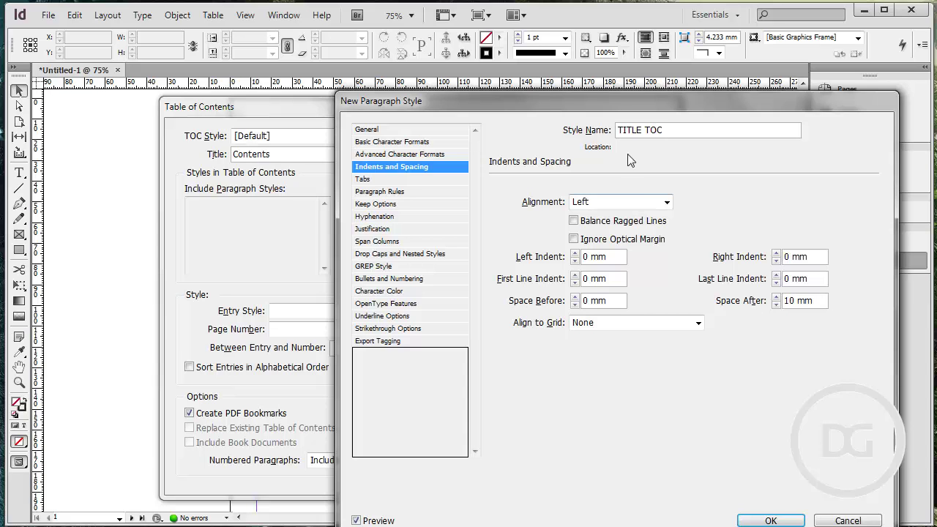
# Save TITLE TOC for the heading, then add the Section and Title styles and adjust Title's level
pyautogui.click(774, 520)
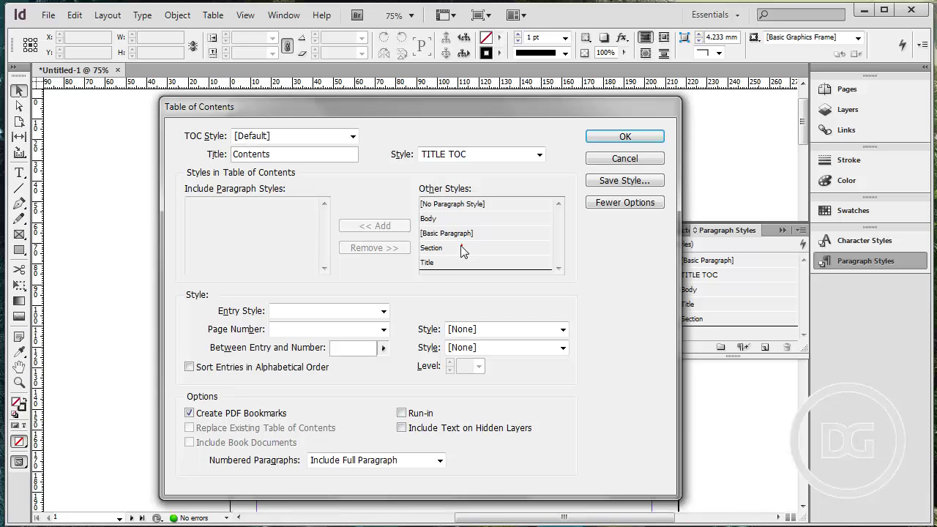
pyautogui.click(462, 249)
pyautogui.click(392, 227)
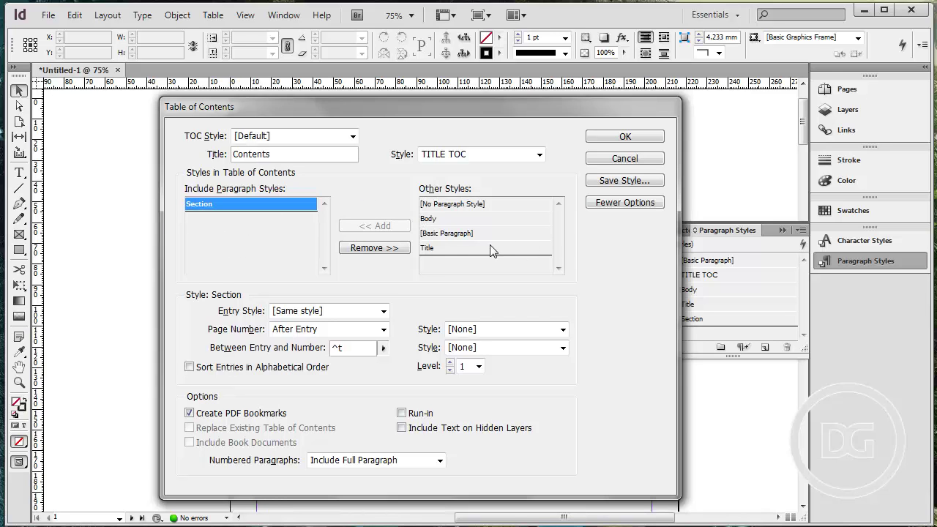
pyautogui.click(433, 248)
pyautogui.click(375, 226)
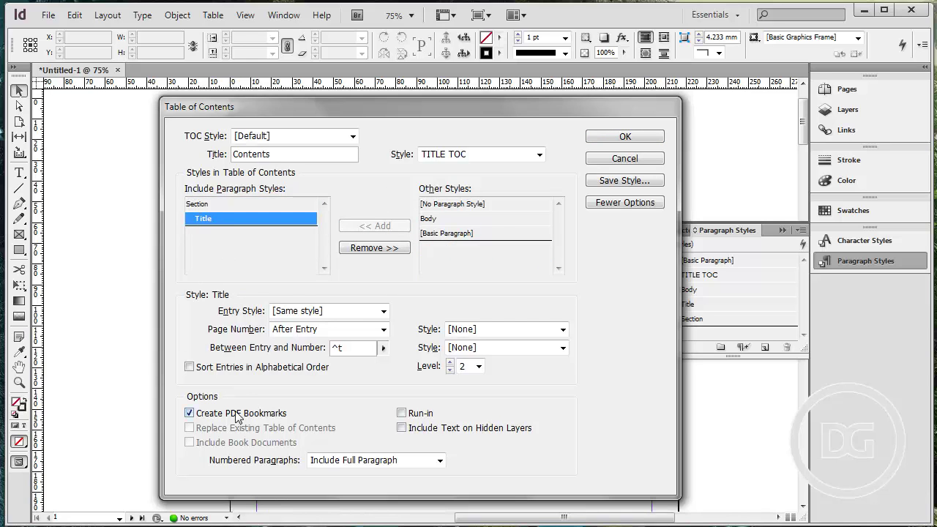
pyautogui.click(451, 370)
pyautogui.click(205, 203)
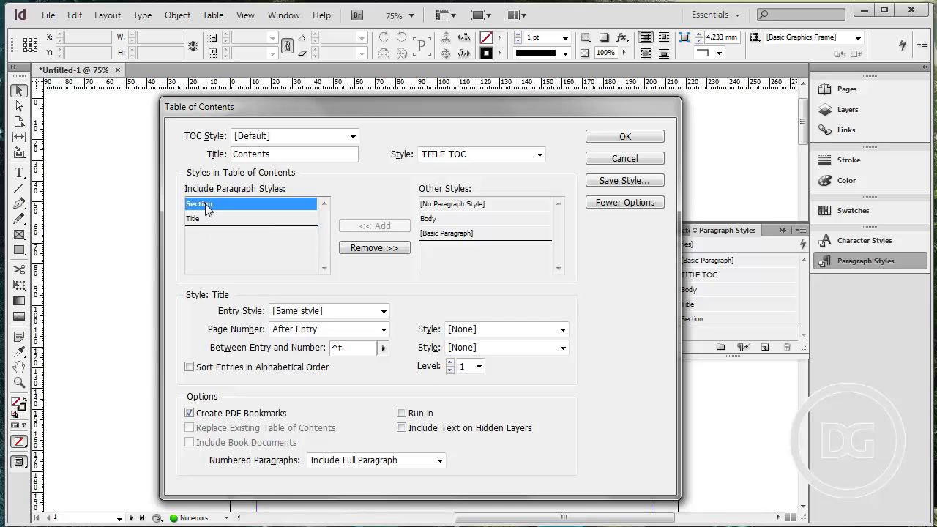
# Give Section entries a new 'Section TOC' style in Bold at 18 pt
pyautogui.click(319, 310)
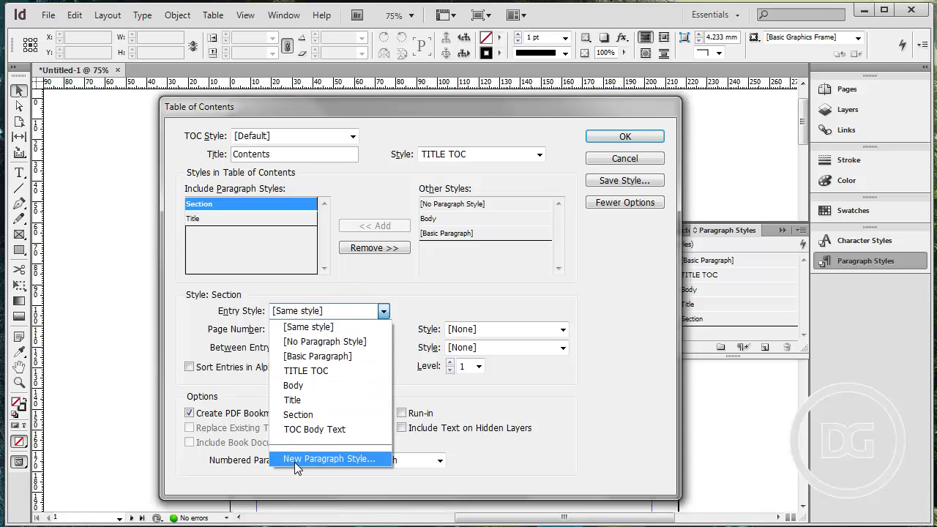
pyautogui.click(328, 458)
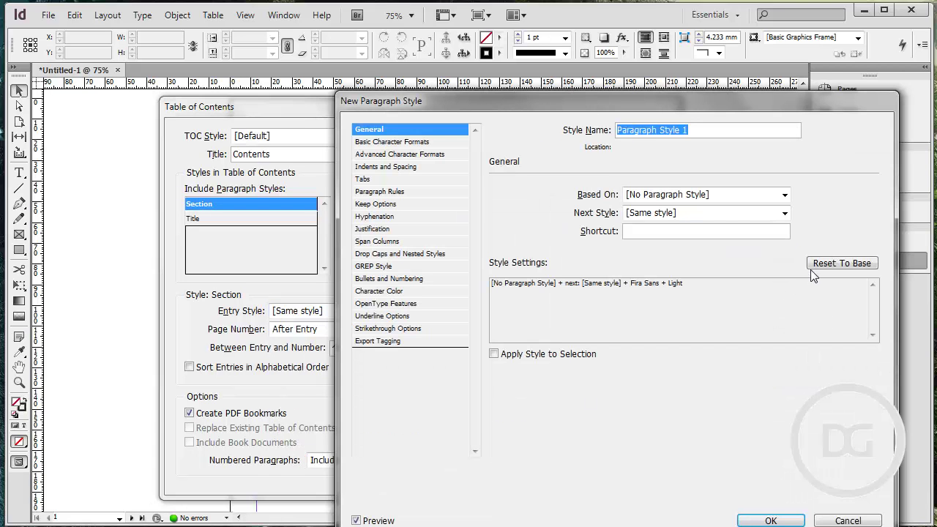
pyautogui.write('Section TOC')
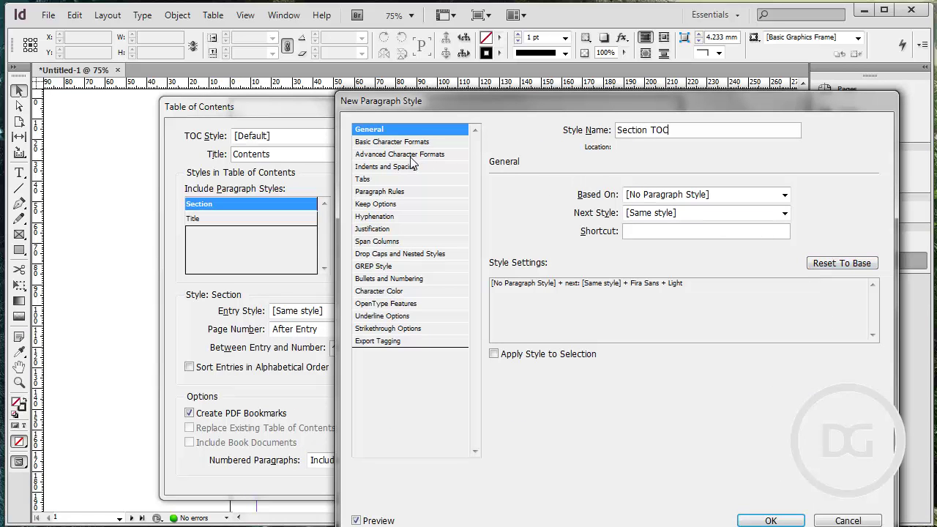
pyautogui.click(409, 145)
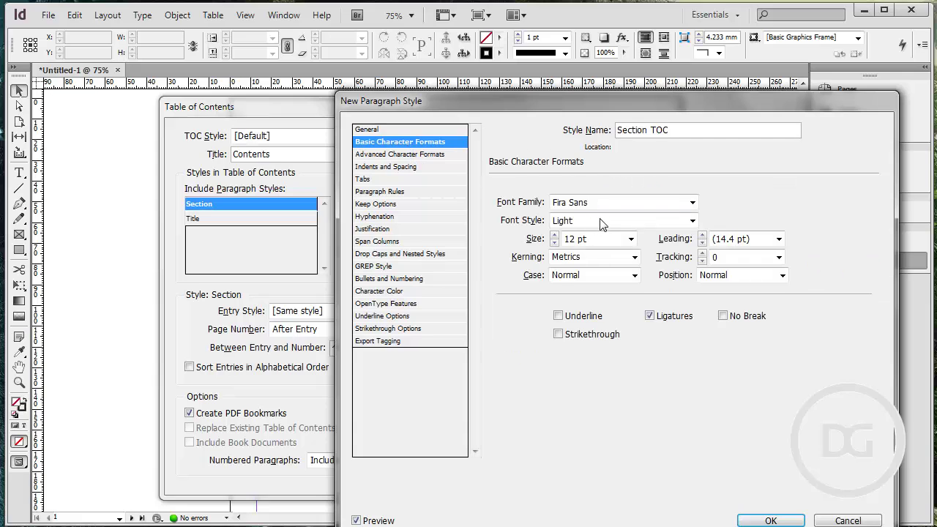
pyautogui.click(692, 221)
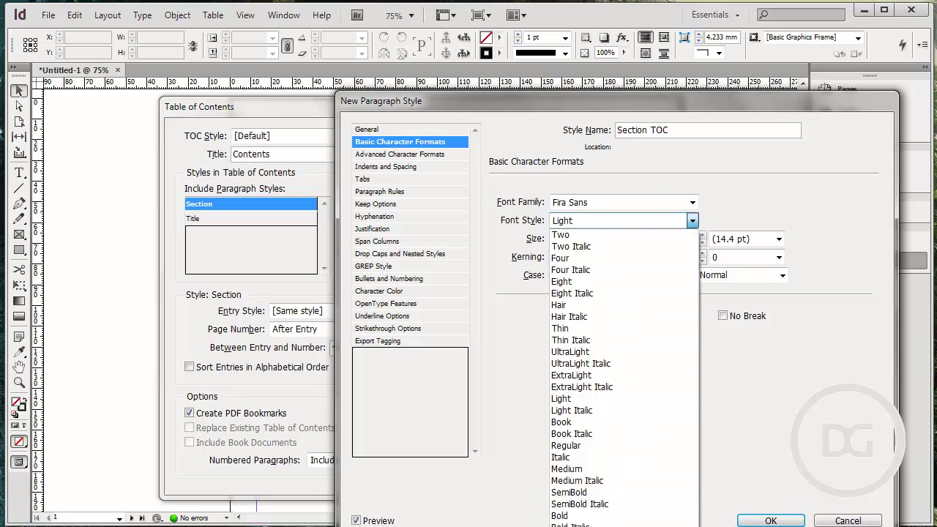
pyautogui.click(586, 517)
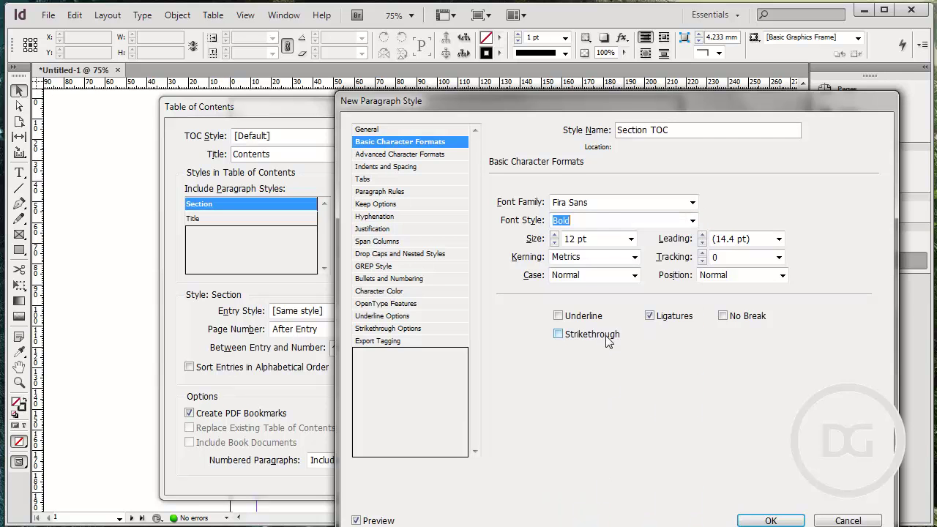
pyautogui.click(631, 239)
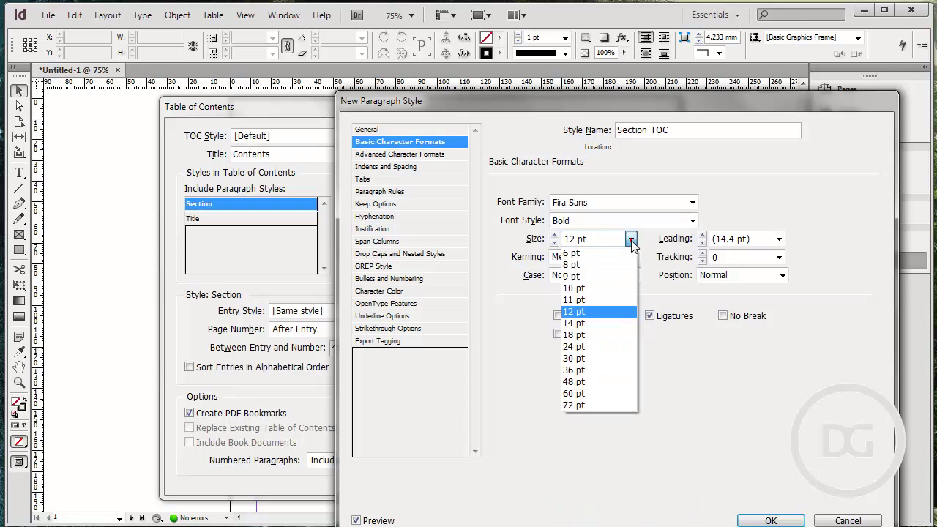
pyautogui.click(601, 331)
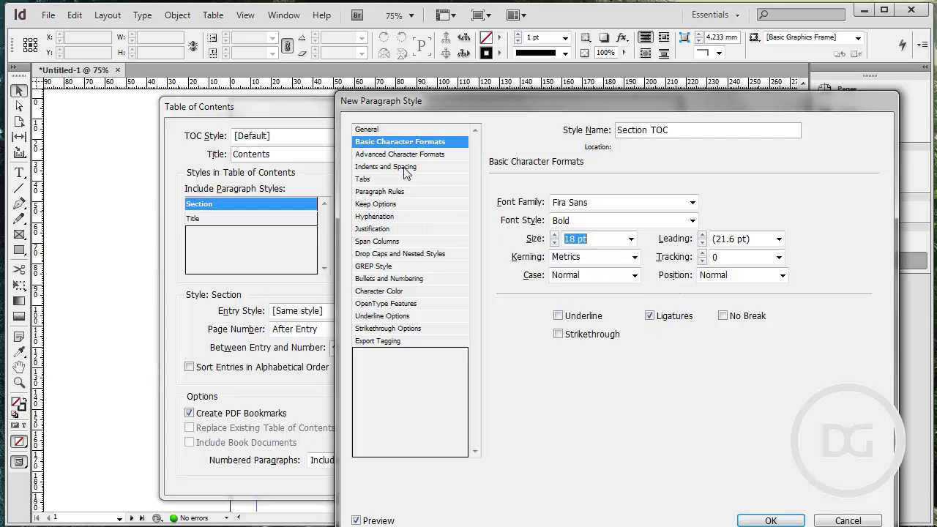
pyautogui.click(771, 520)
# Create a new entry style for Title entries named 'Title in ToC'
pyautogui.click(231, 218)
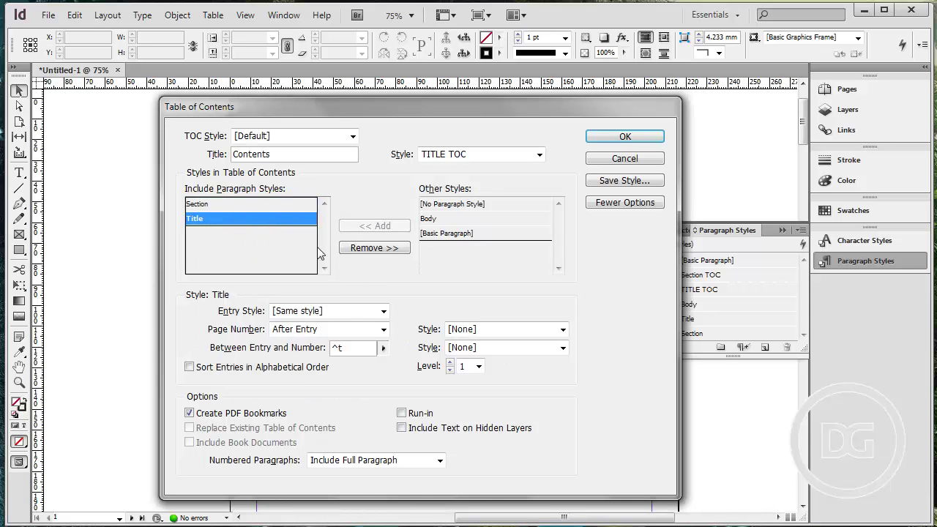
pyautogui.click(353, 311)
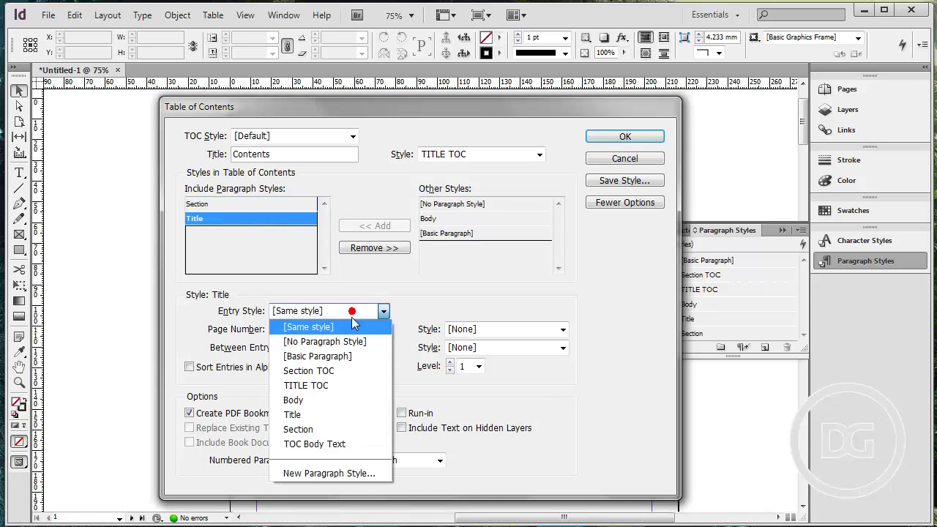
pyautogui.click(322, 472)
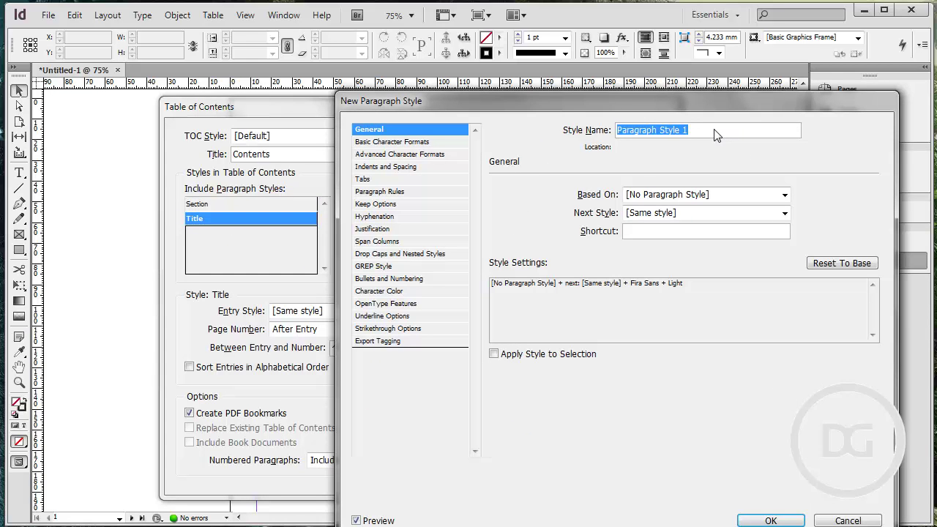
pyautogui.write('Title')
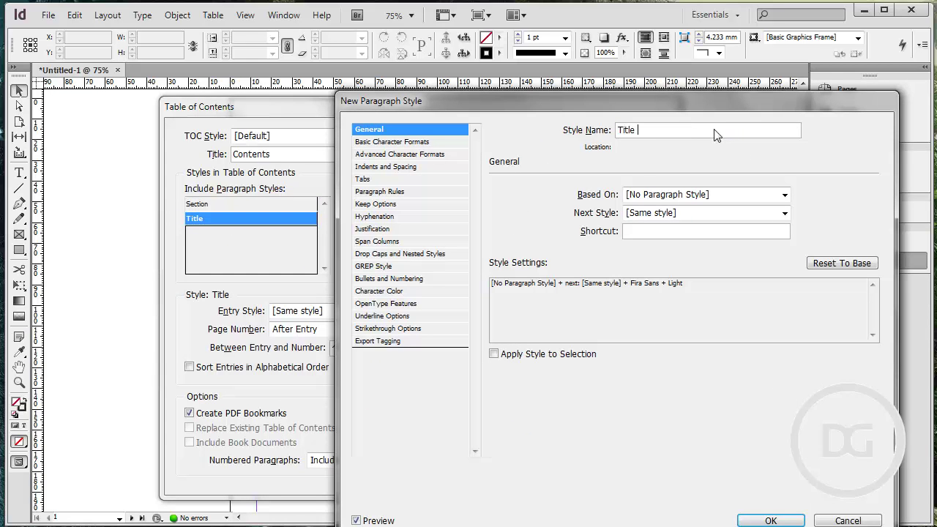
pyautogui.write(' ToC')
pyautogui.click(412, 142)
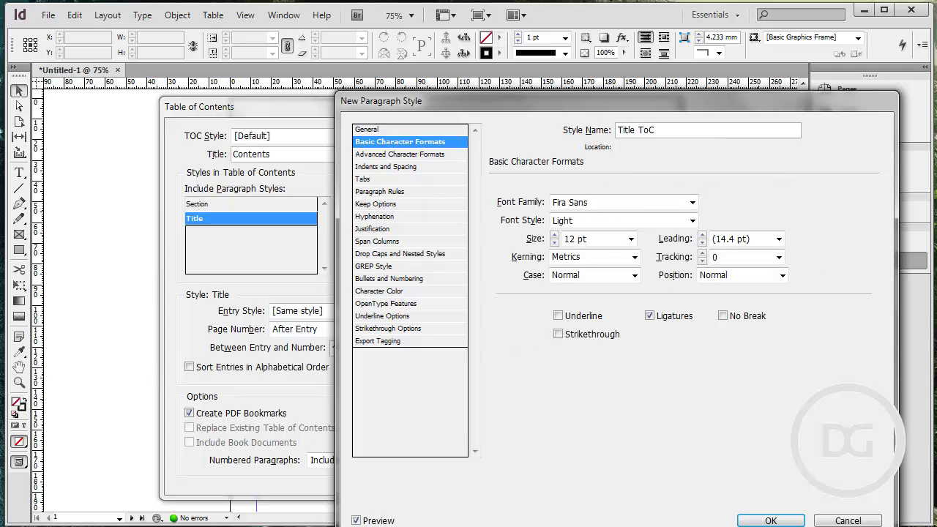
pyautogui.moveTo(578, 99); pyautogui.dragTo(327, 282)
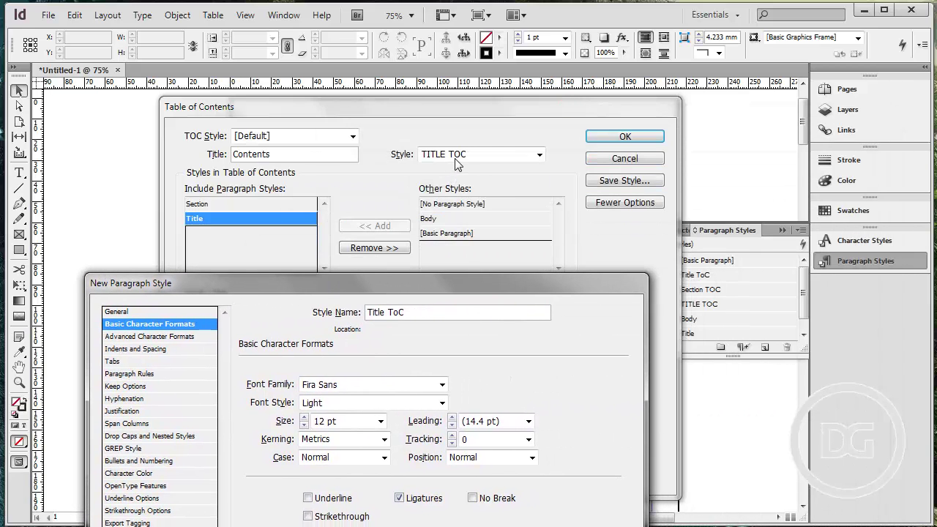
pyautogui.click(390, 315)
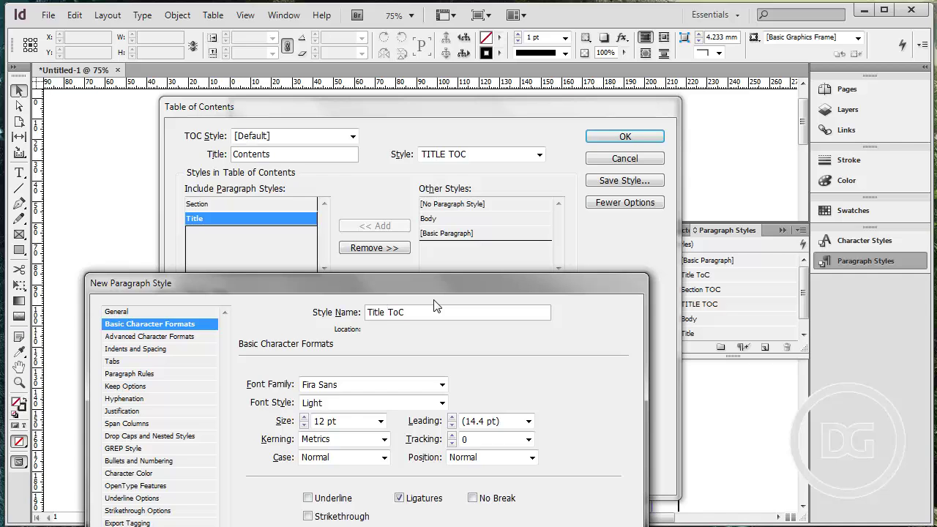
pyautogui.write('in')
pyautogui.moveTo(438, 283); pyautogui.dragTo(644, 78)
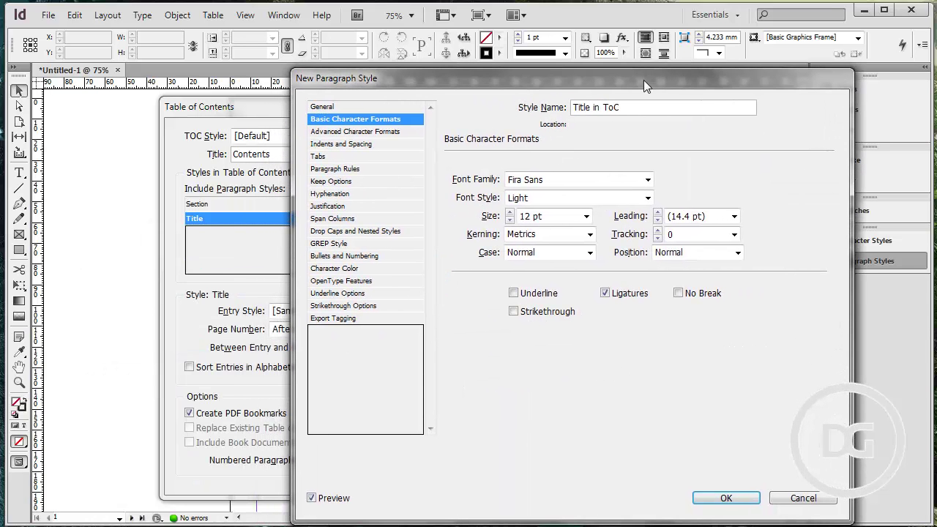
# Set Title in ToC to Book weight, 10 pt, with 4 mm space after
pyautogui.click(648, 198)
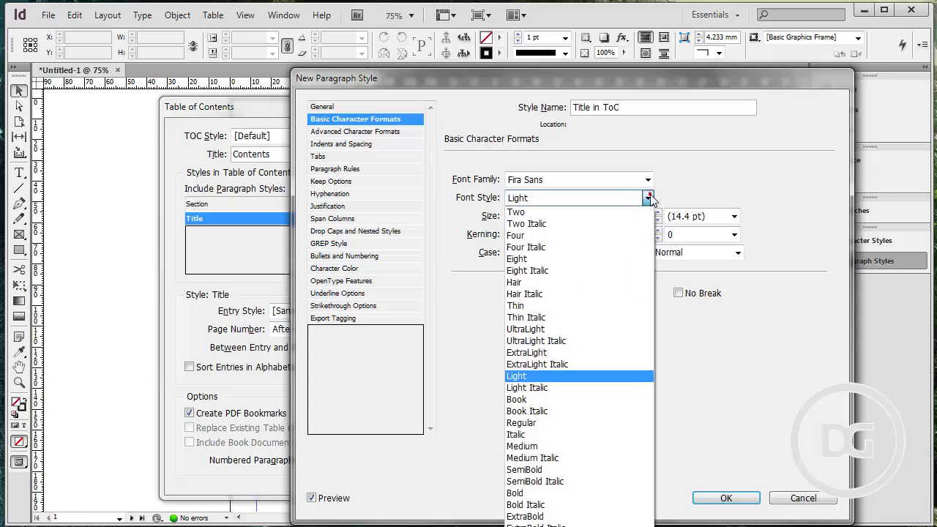
pyautogui.click(541, 399)
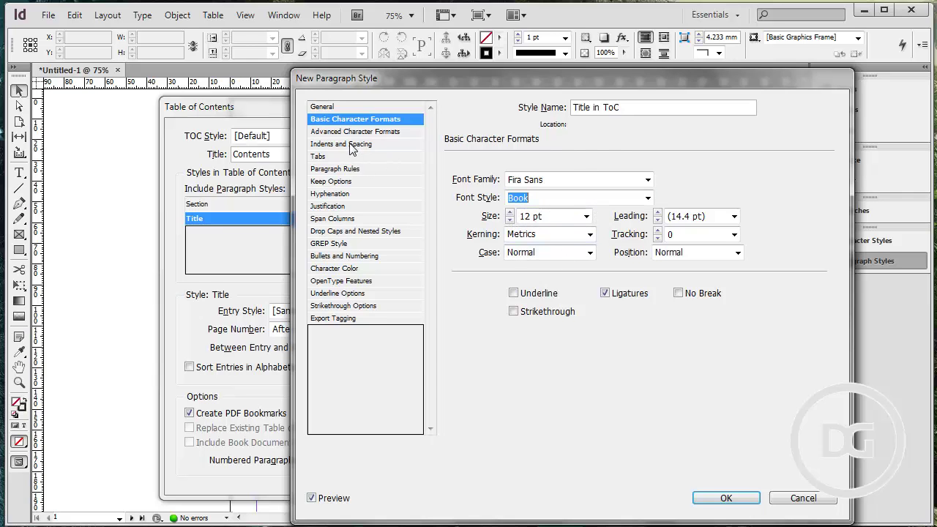
pyautogui.click(510, 220)
pyautogui.click(510, 219)
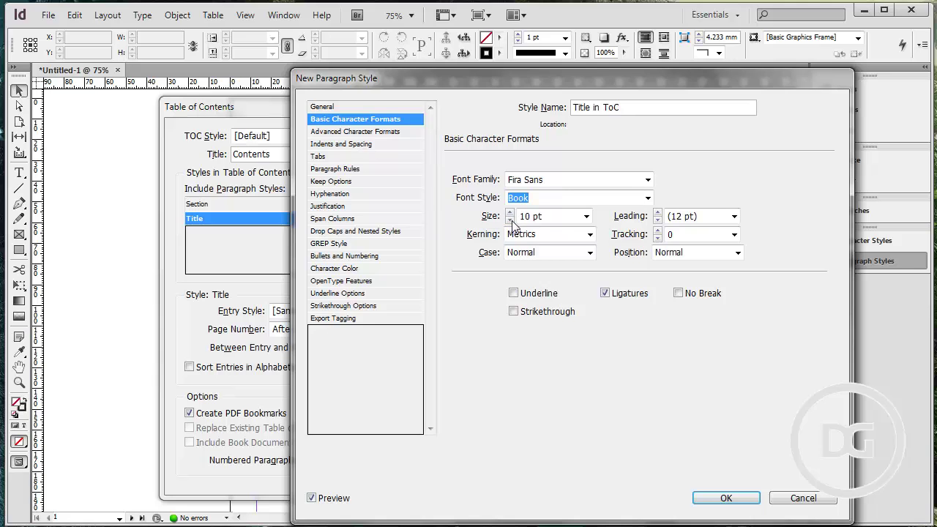
pyautogui.click(365, 145)
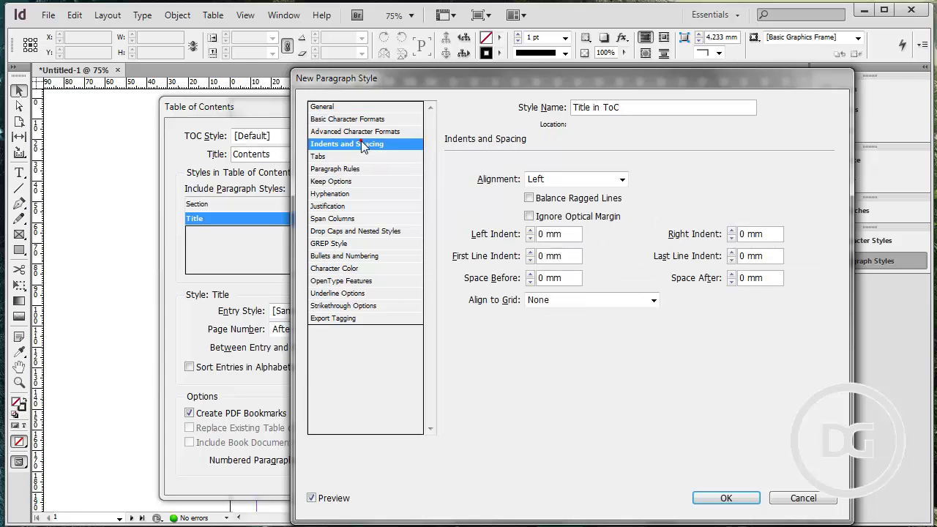
pyautogui.moveTo(764, 282); pyautogui.dragTo(707, 286)
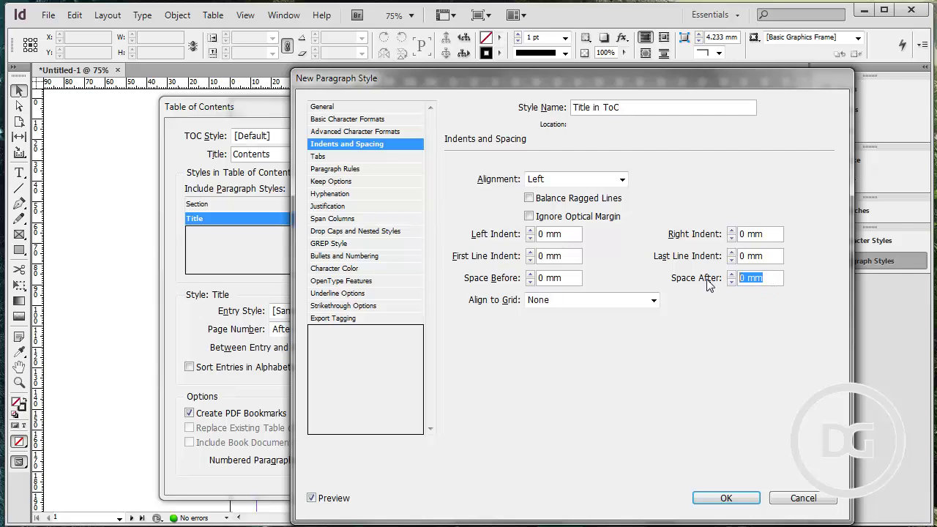
pyautogui.write('4 mm')
pyautogui.click(726, 498)
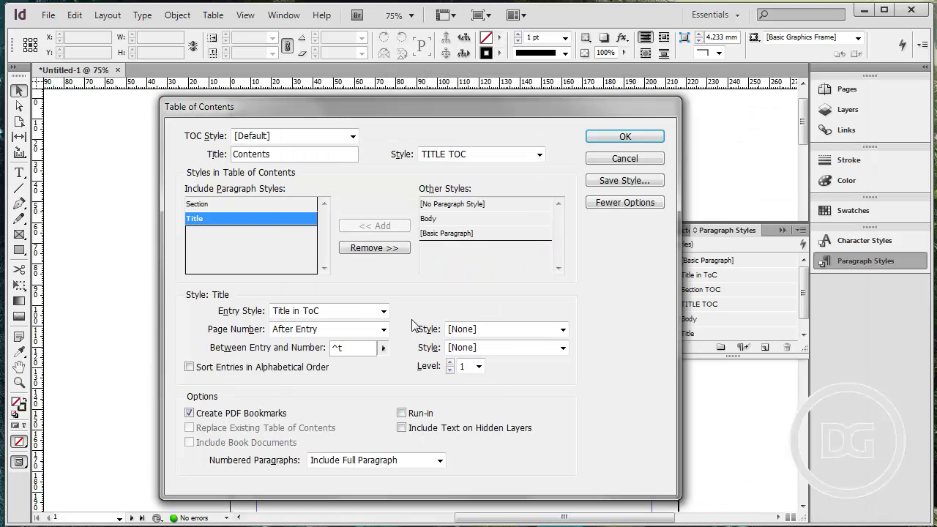
# Keep Title page numbers after the entry, with no page-number style
pyautogui.click(303, 333)
pyautogui.click(306, 335)
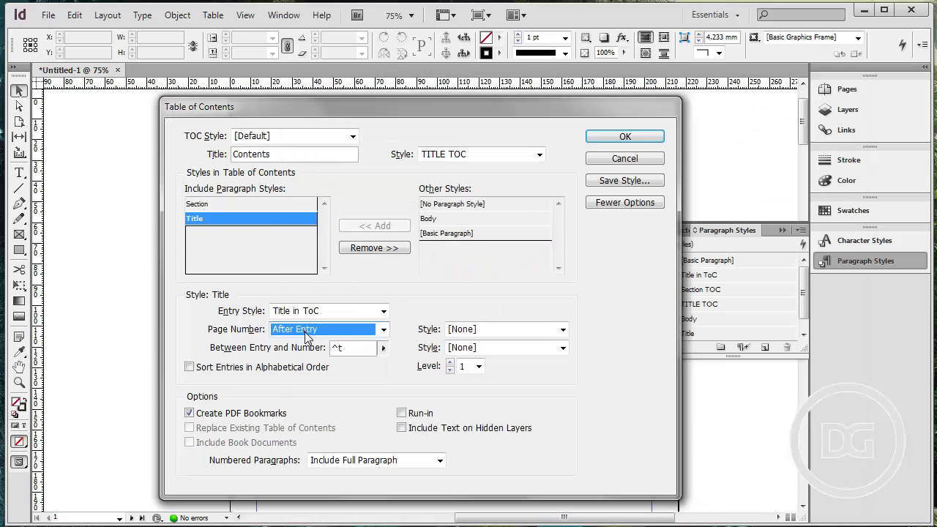
pyautogui.click(474, 329)
pyautogui.click(473, 344)
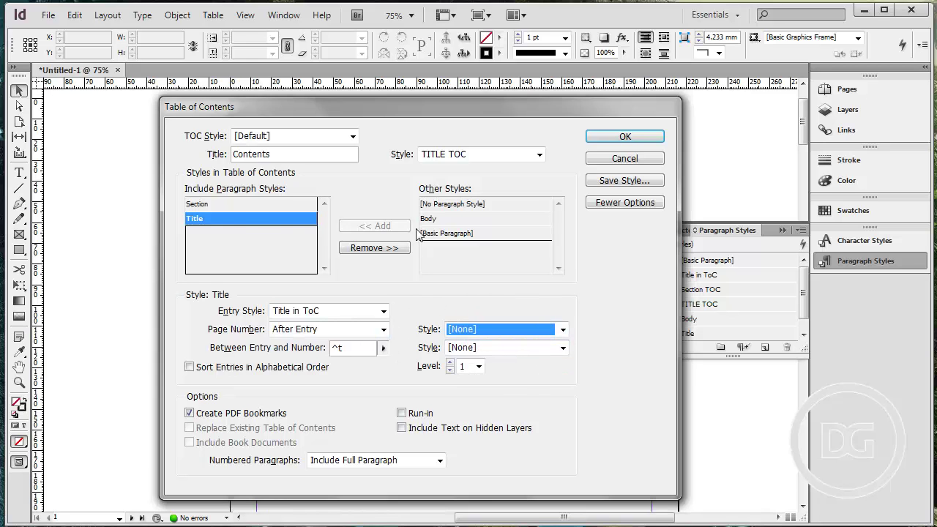
# Set Section entries to No Page Number and generate the table of contents
pyautogui.click(232, 205)
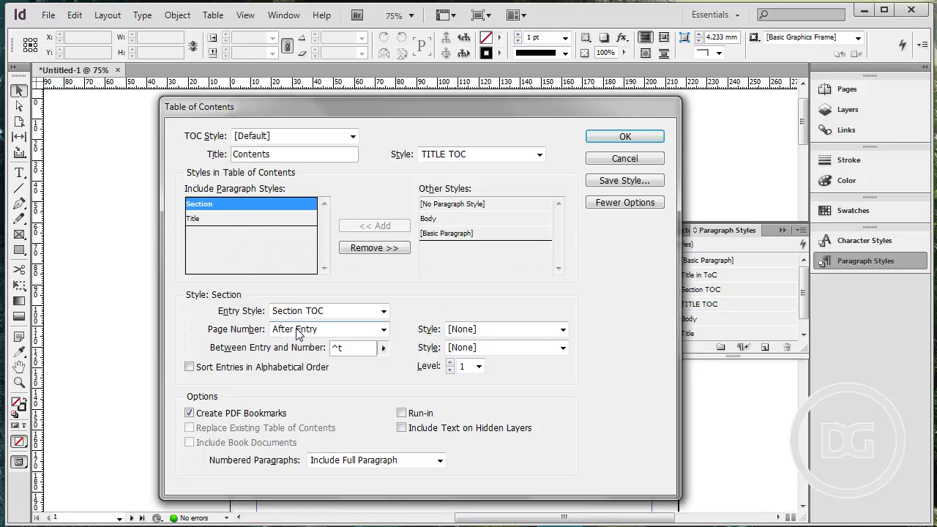
pyautogui.click(353, 331)
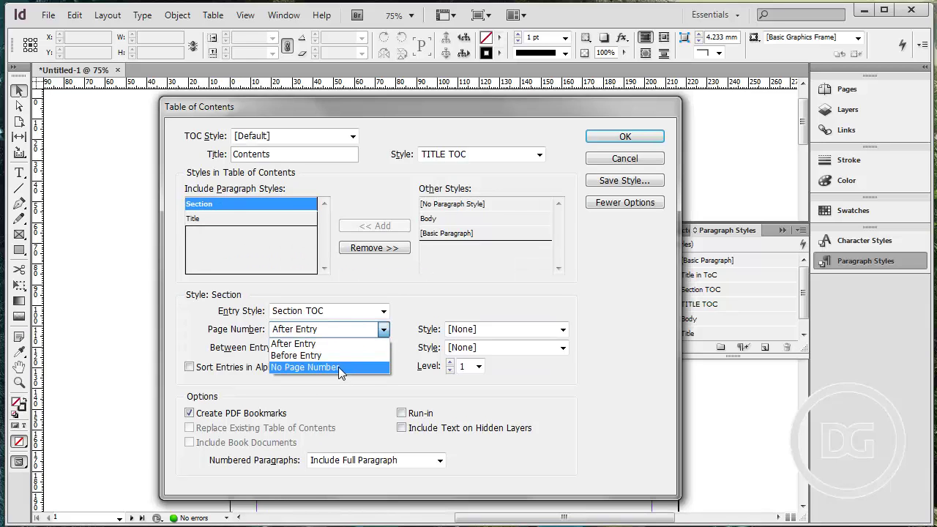
pyautogui.click(337, 366)
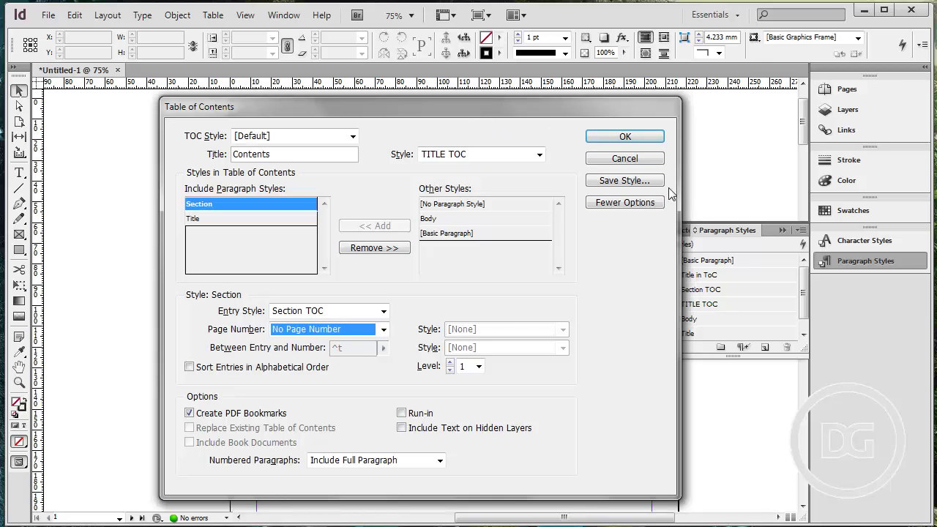
pyautogui.click(625, 136)
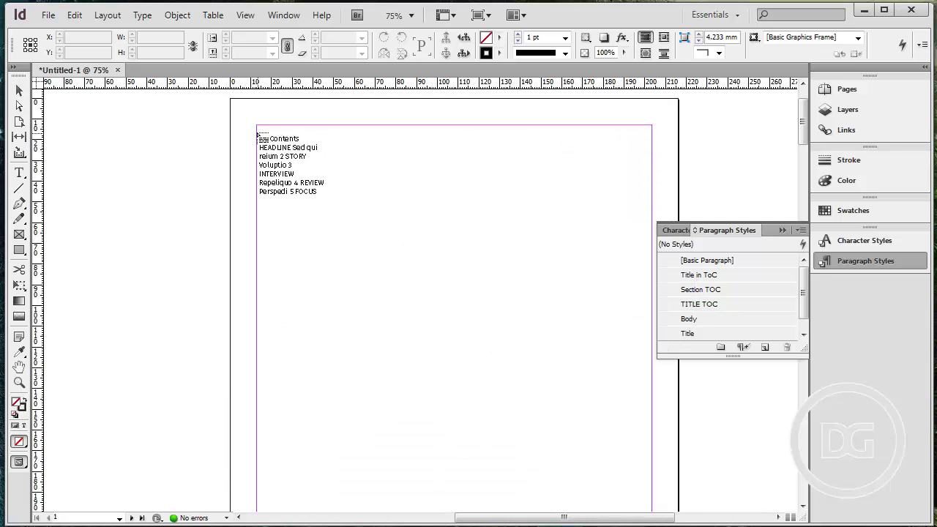
# Place the contents frame at the first page's top-left margin and deselect it
pyautogui.click(257, 132)
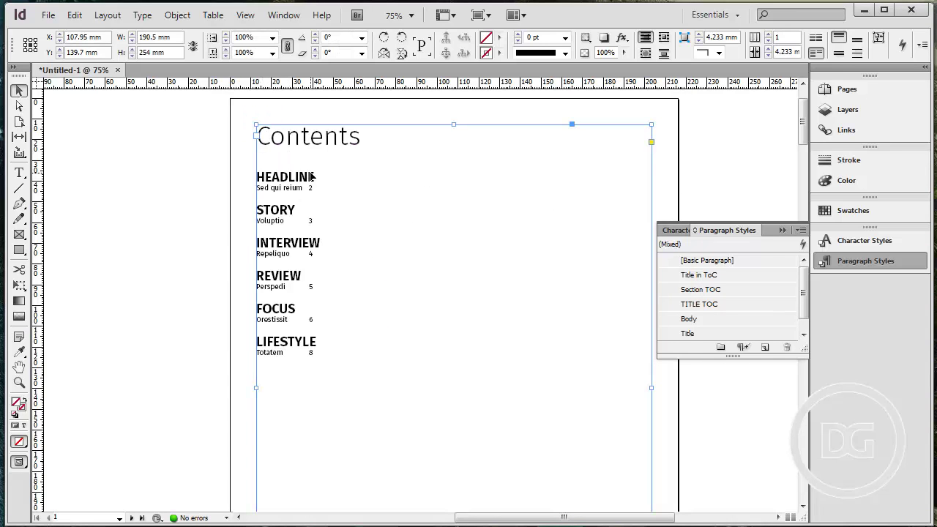
pyautogui.click(189, 182)
pyautogui.scroll(1, 303, 188)
pyautogui.scroll(-1, 304, 188)
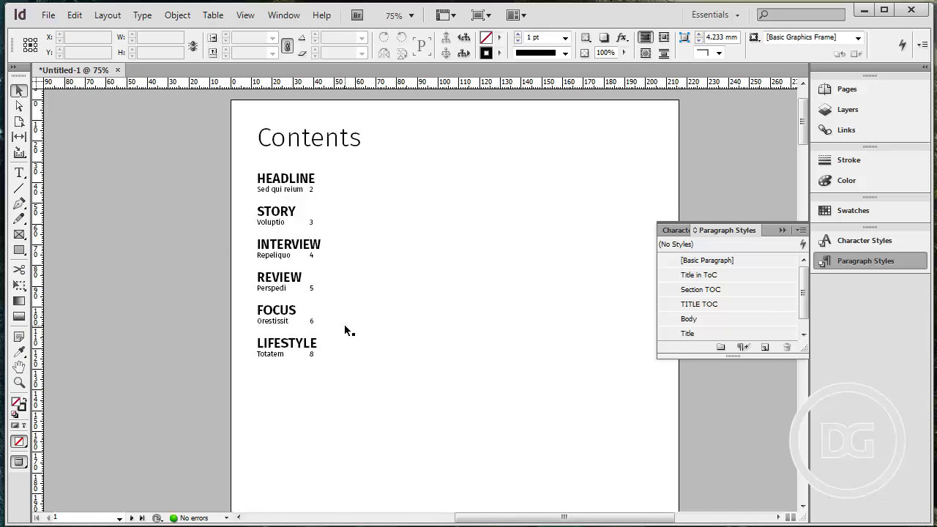
pyautogui.scroll(3, 448, 203)
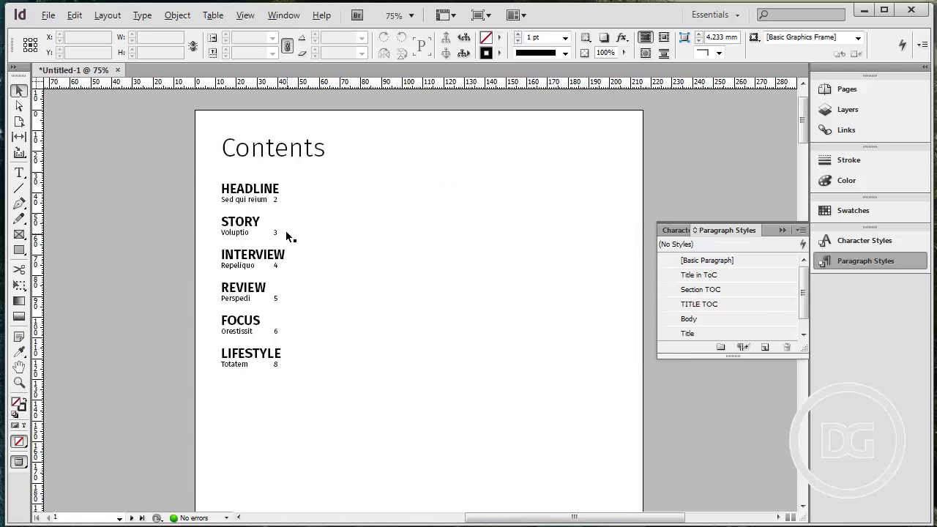
pyautogui.scroll(-2, 287, 232)
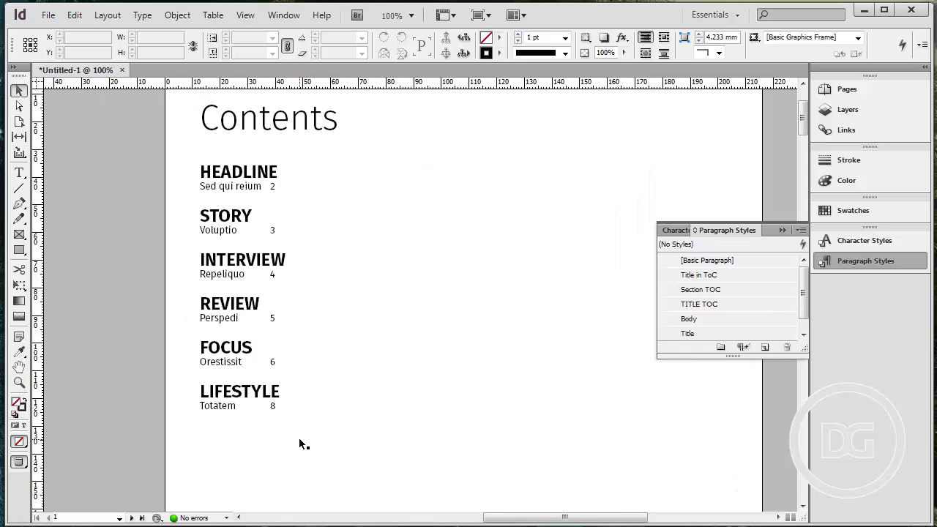
pyautogui.scroll(1, 308, 241)
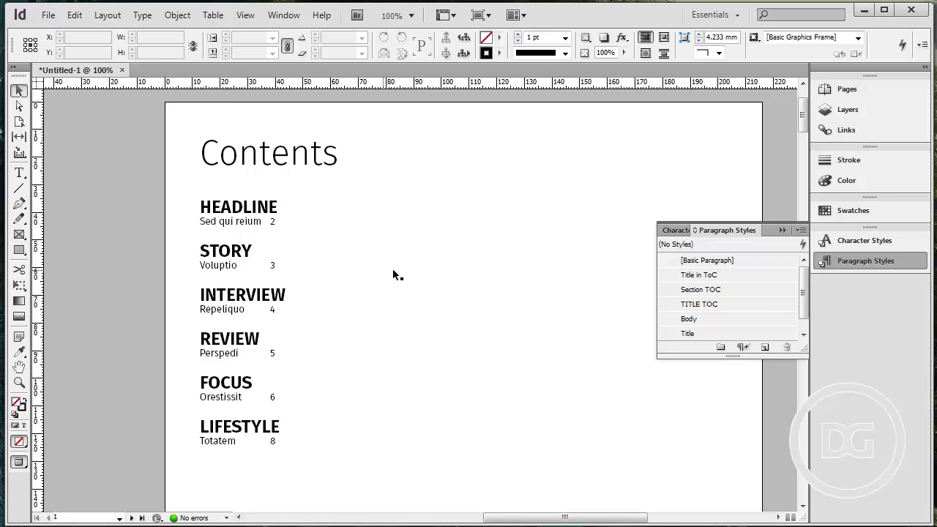
pyautogui.doubleClick(246, 220)
pyautogui.hotkey('ctrl', '=')
pyautogui.moveTo(189, 220); pyautogui.dragTo(292, 219)
pyautogui.click(210, 197)
pyautogui.hotkey('shift', 'Right')
pyautogui.hotkey('shift', 'Right')
pyautogui.hotkey('shift', 'Right')
pyautogui.hotkey('shift', 'Right')
pyautogui.hotkey('shift', 'Right')
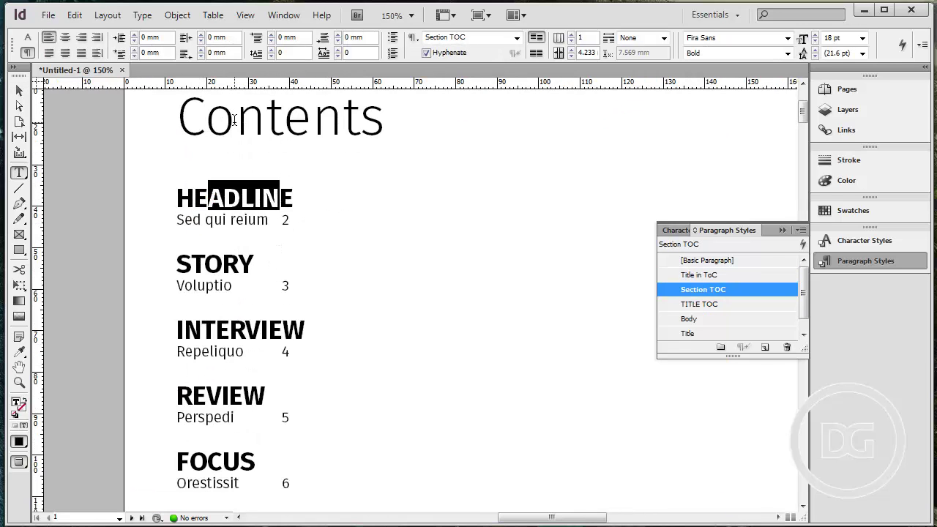
pyautogui.click(234, 119)
pyautogui.moveTo(192, 122); pyautogui.dragTo(313, 127)
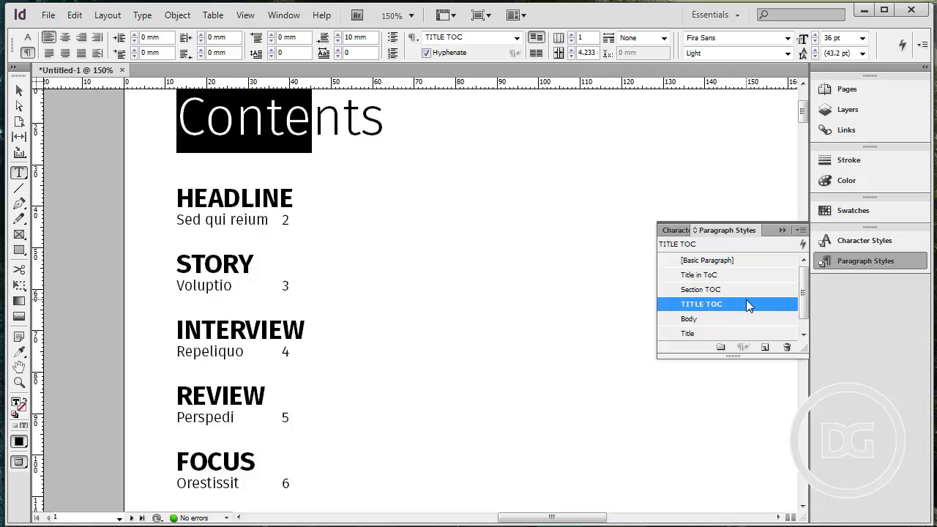
pyautogui.click(263, 401)
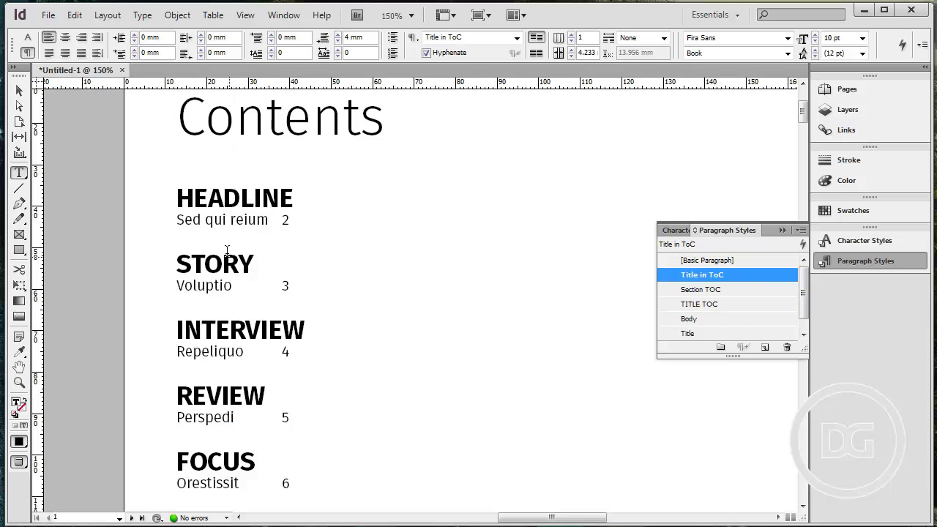
pyautogui.moveTo(285, 221); pyautogui.dragTo(168, 229)
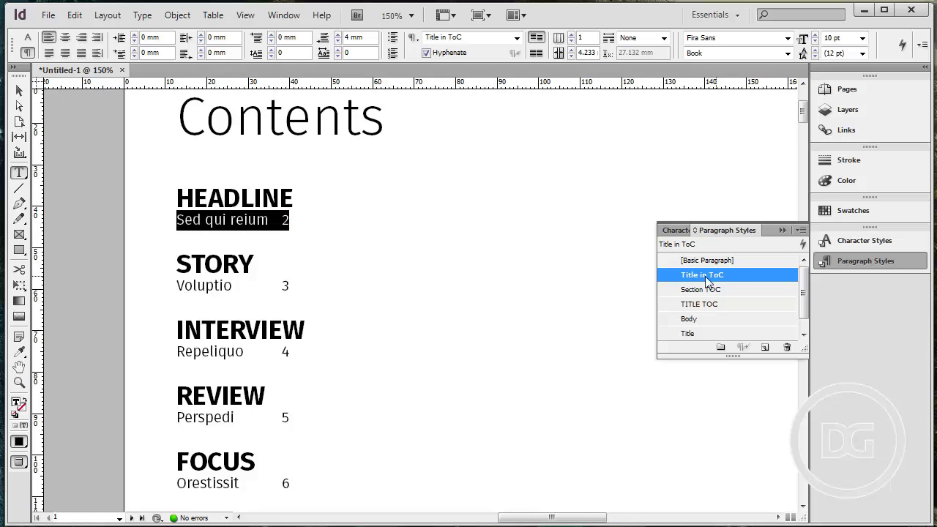
pyautogui.click(250, 225)
pyautogui.moveTo(177, 226); pyautogui.dragTo(344, 229)
pyautogui.click(256, 228)
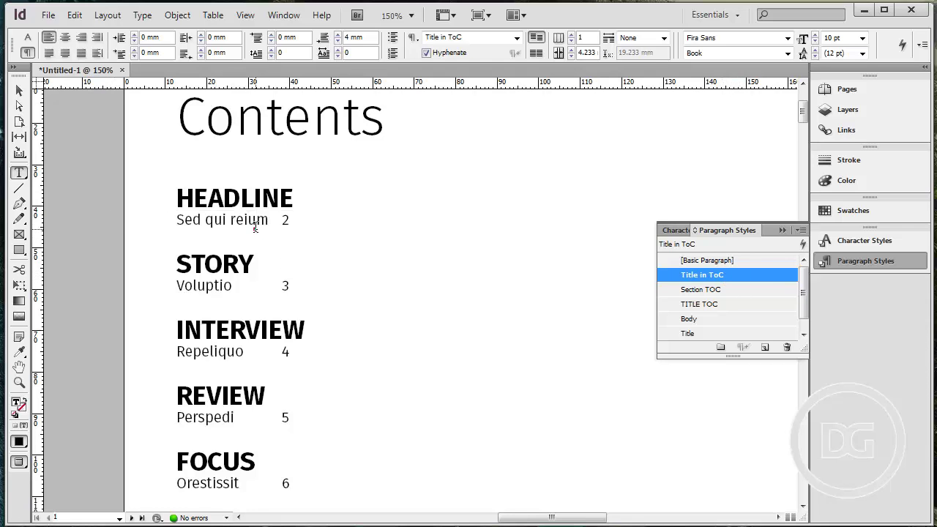
# Edit the Title in ToC paragraph style from the Paragraph Styles panel and show its Tabs settings
pyautogui.rightClick(728, 276)
pyautogui.click(752, 286)
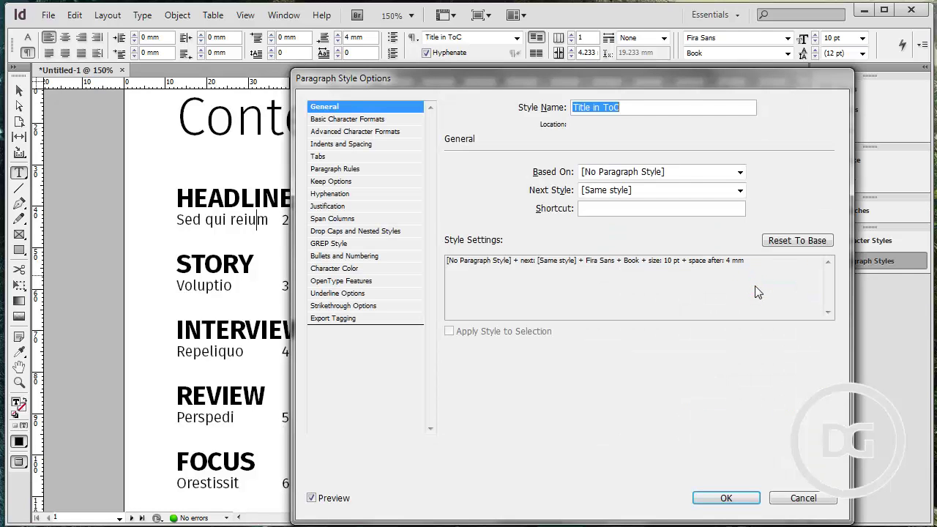
pyautogui.moveTo(583, 77); pyautogui.dragTo(413, 278)
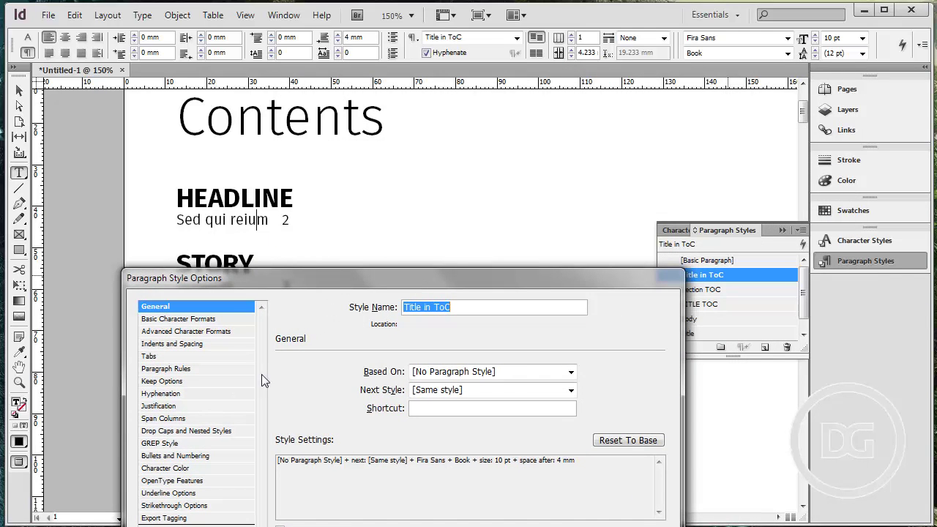
pyautogui.moveTo(296, 283); pyautogui.dragTo(392, 25)
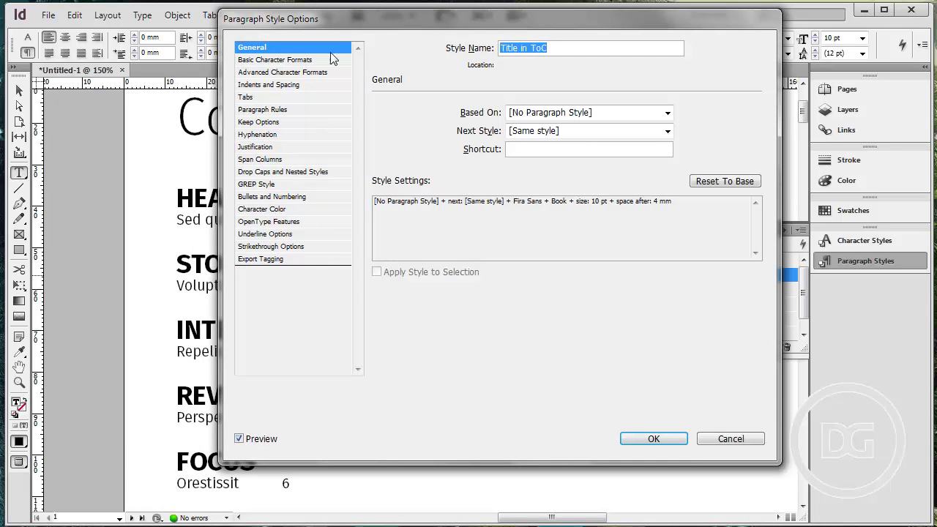
pyautogui.moveTo(370, 18); pyautogui.dragTo(241, 322)
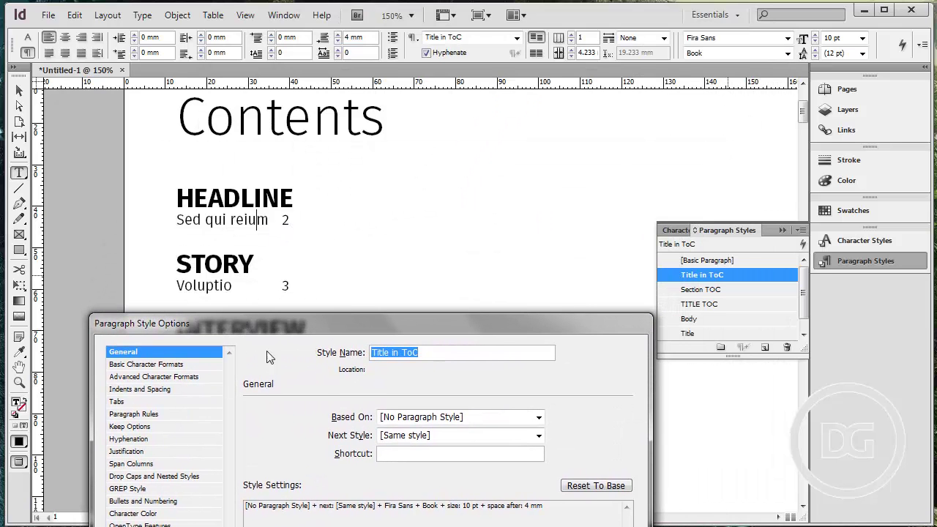
pyautogui.click(158, 390)
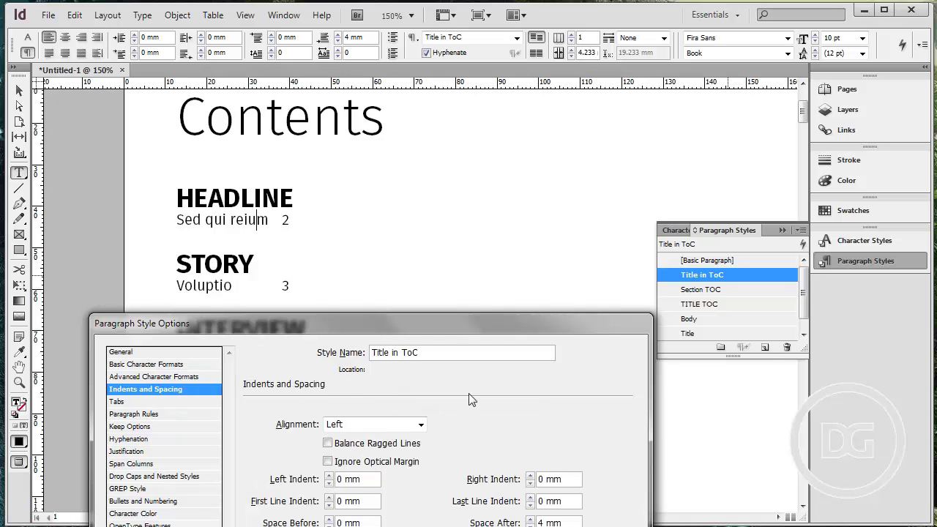
pyautogui.moveTo(465, 333); pyautogui.dragTo(427, 287)
pyautogui.click(117, 362)
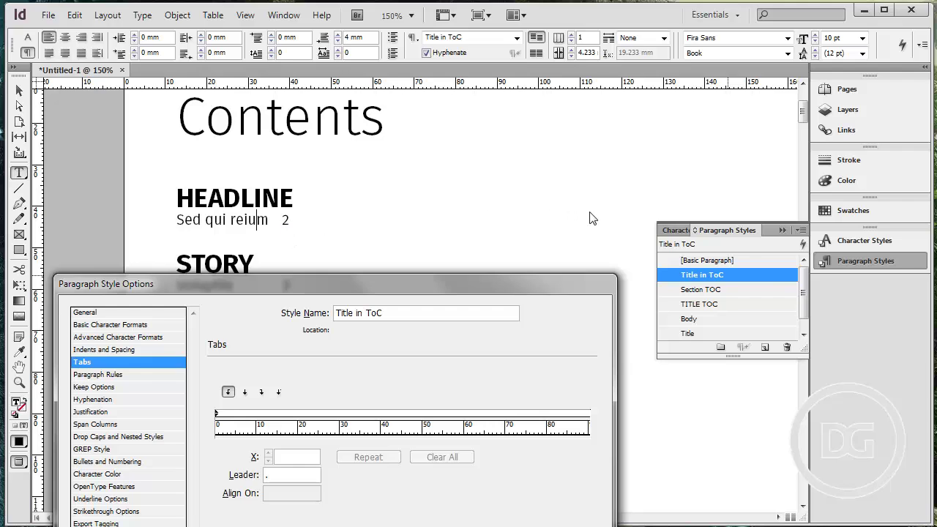
# Add a right-aligned tab stop with a period leader to Title in ToC and confirm
pyautogui.click(262, 393)
pyautogui.click(502, 415)
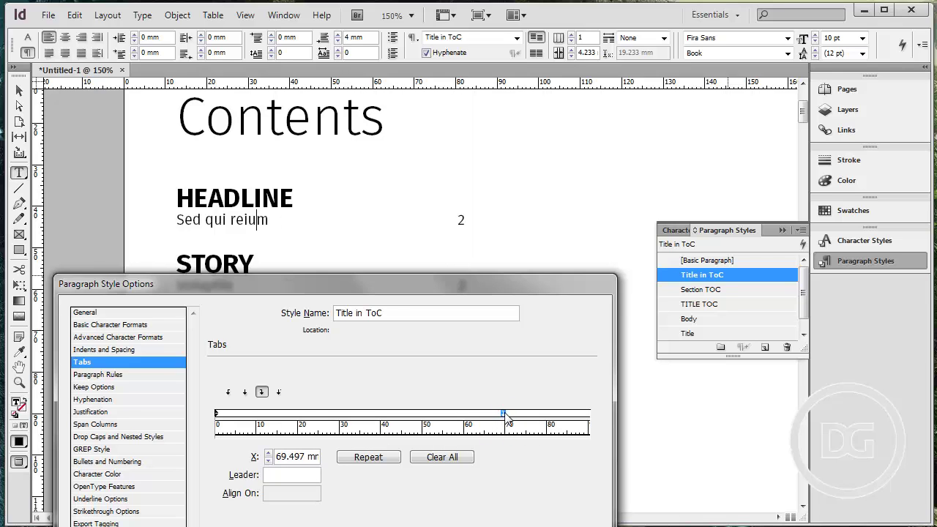
pyautogui.moveTo(505, 417); pyautogui.dragTo(391, 417)
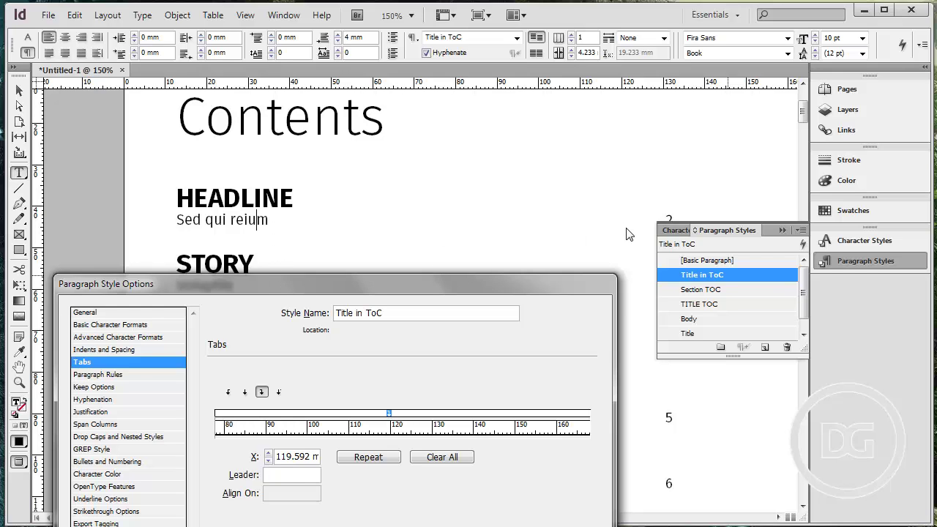
pyautogui.click(267, 477)
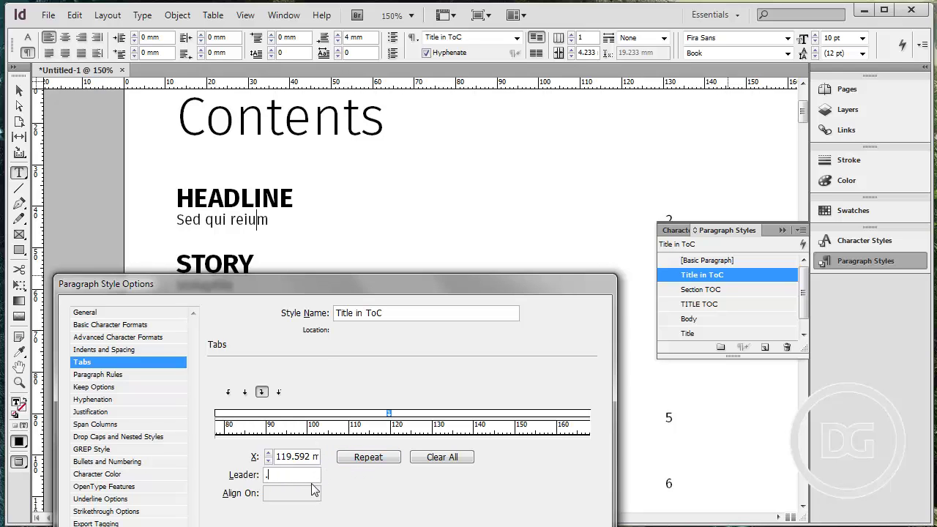
pyautogui.press('Tab')
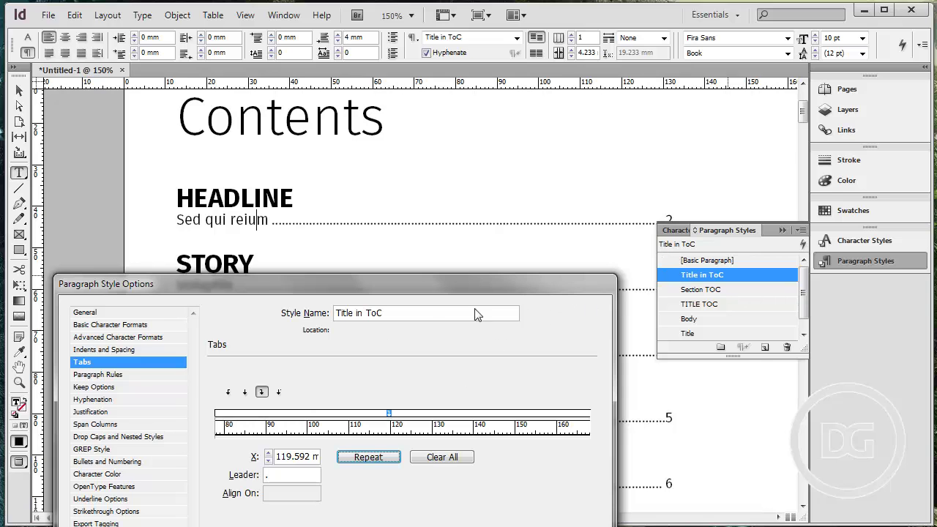
pyautogui.moveTo(430, 303); pyautogui.dragTo(432, 91)
pyautogui.click(494, 490)
# Tuck away the floating paragraph styles list and scroll the contents page into view
pyautogui.click(780, 228)
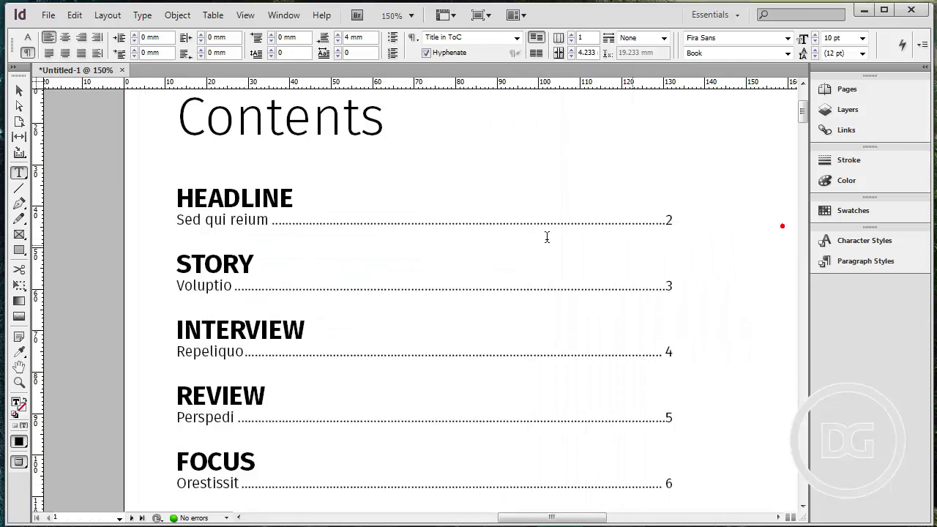
pyautogui.keyDown('alt'); pyautogui.scroll(-1, 449, 203); pyautogui.keyUp('alt')
pyautogui.scroll(-3, 482, 210)
pyautogui.scroll(2, 485, 213)
pyautogui.keyDown('alt'); pyautogui.scroll(-1, 485, 215); pyautogui.keyUp('alt')
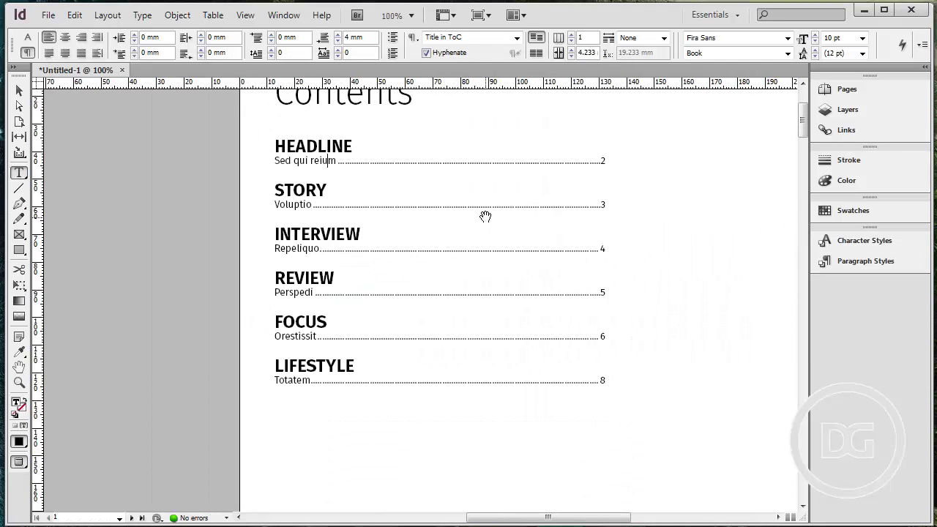
pyautogui.scroll(2, 538, 233)
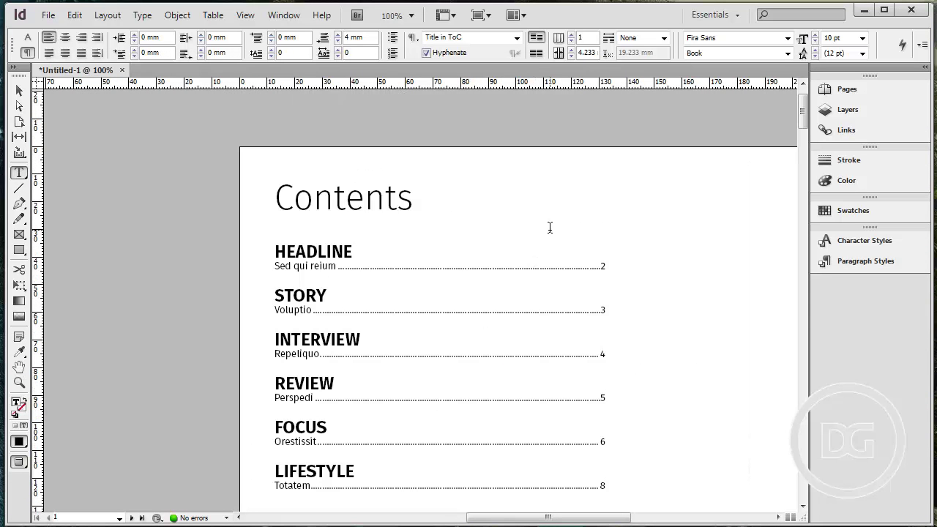
pyautogui.scroll(-2, 568, 282)
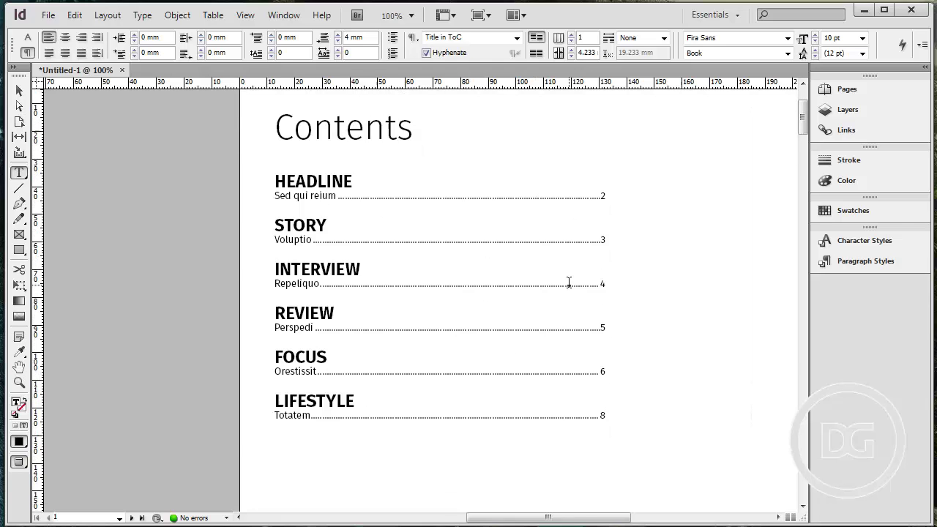
pyautogui.scroll(1, 569, 283)
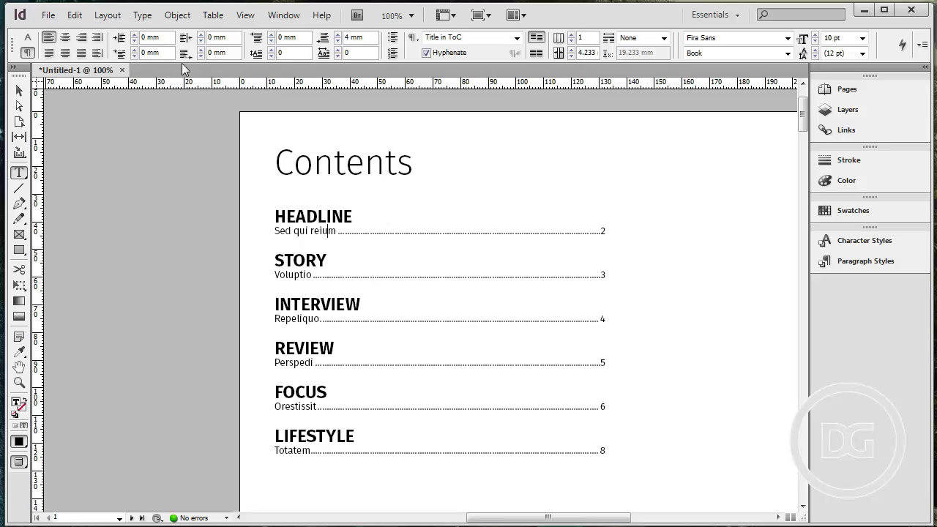
# Browse the Layout menu without choosing anything, then show the Paragraph Styles panel
pyautogui.click(107, 15)
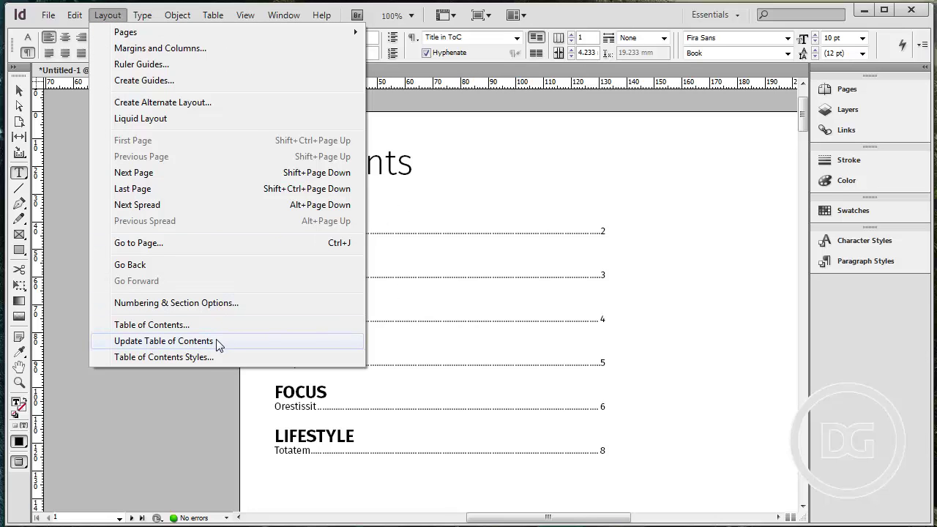
pyautogui.click(680, 39)
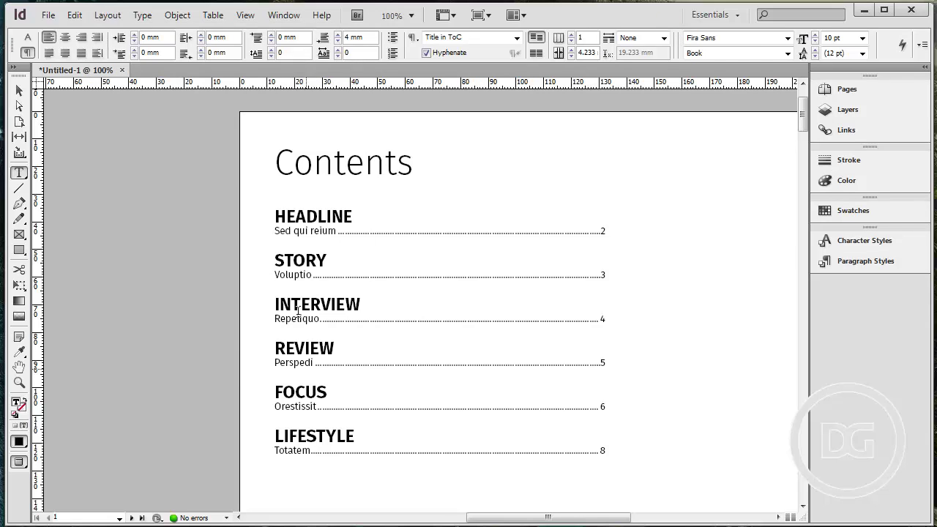
pyautogui.click(843, 261)
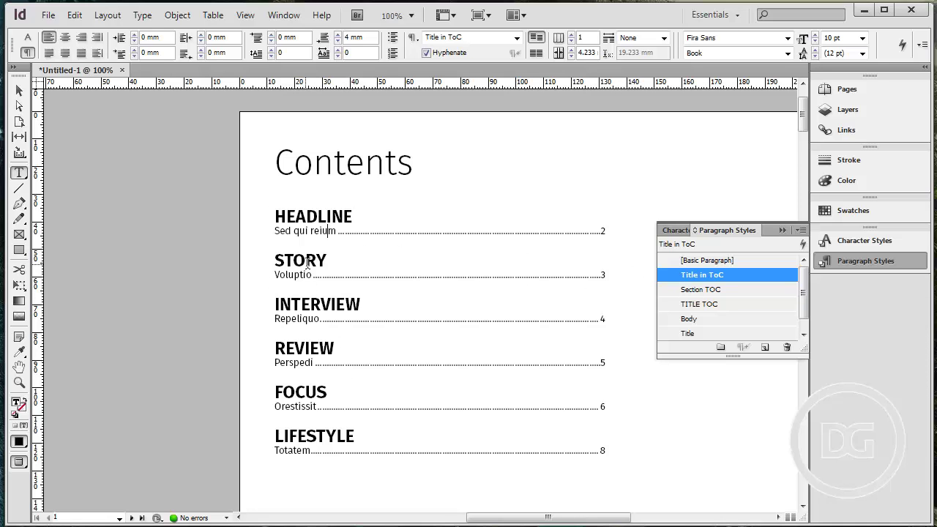
# With INTERVIEW selected, change the Section TOC style's font family from Fira Sans to Minion Pro
pyautogui.moveTo(301, 305); pyautogui.dragTo(237, 304)
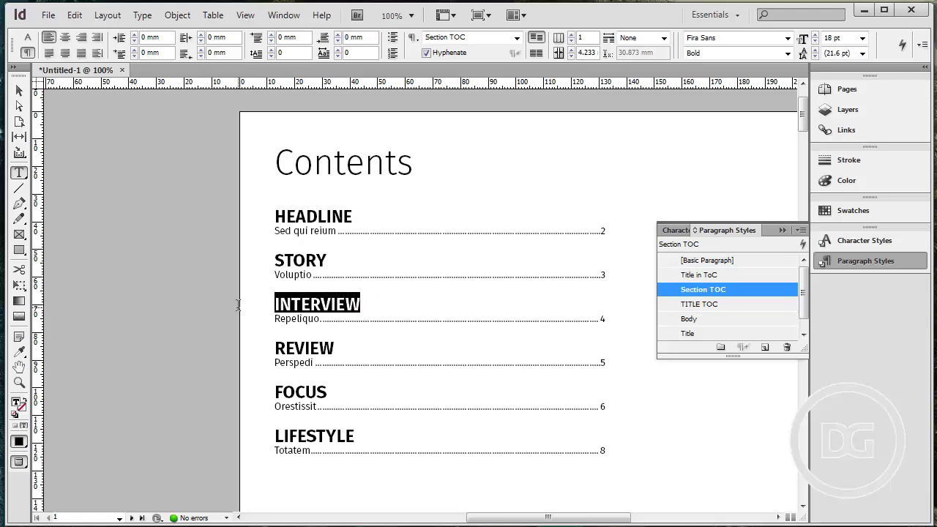
pyautogui.rightClick(714, 291)
pyautogui.click(763, 302)
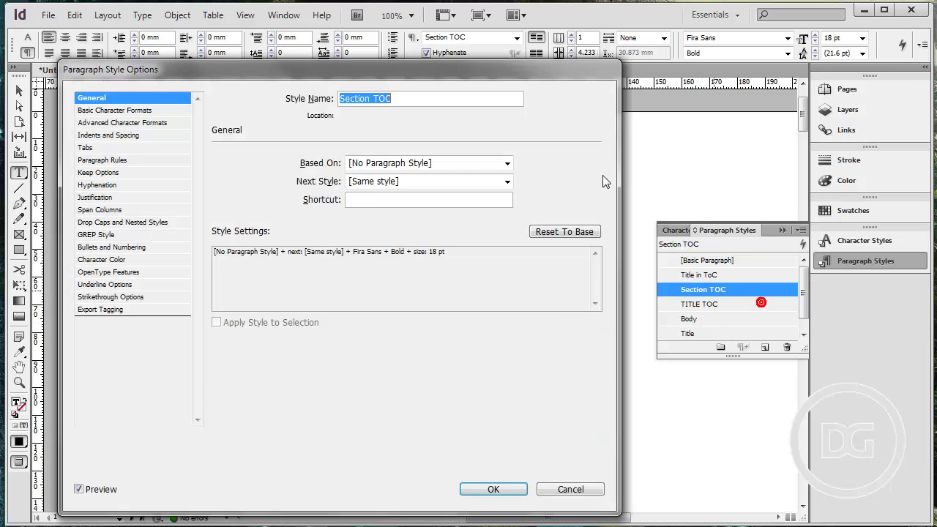
pyautogui.moveTo(332, 71); pyautogui.dragTo(728, 71)
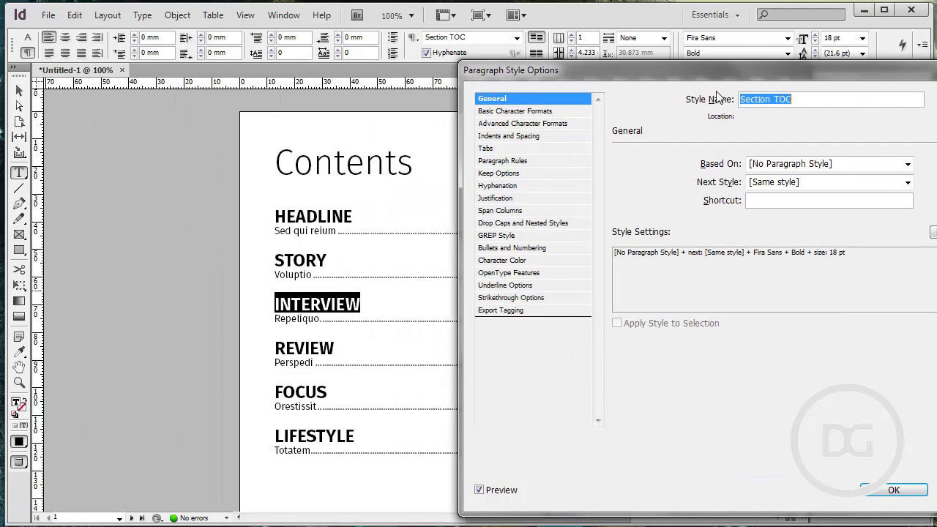
pyautogui.click(516, 111)
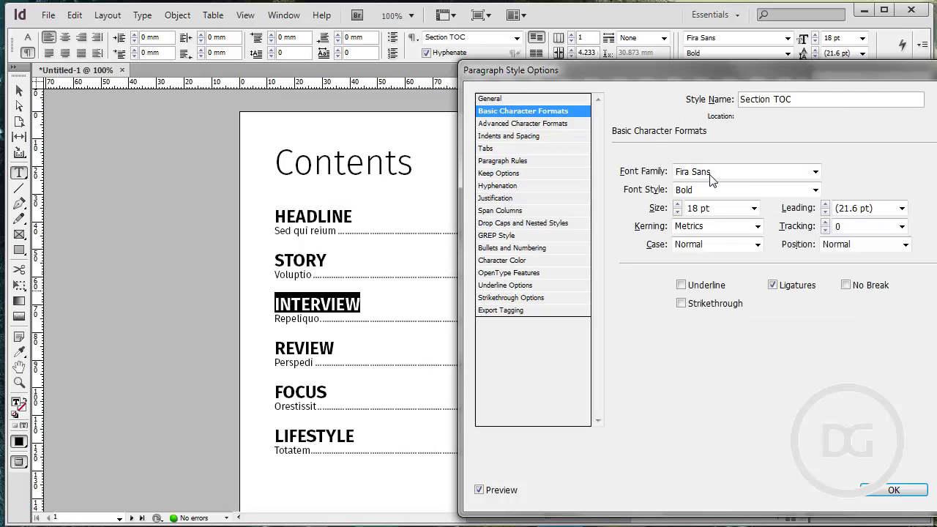
pyautogui.click(723, 172)
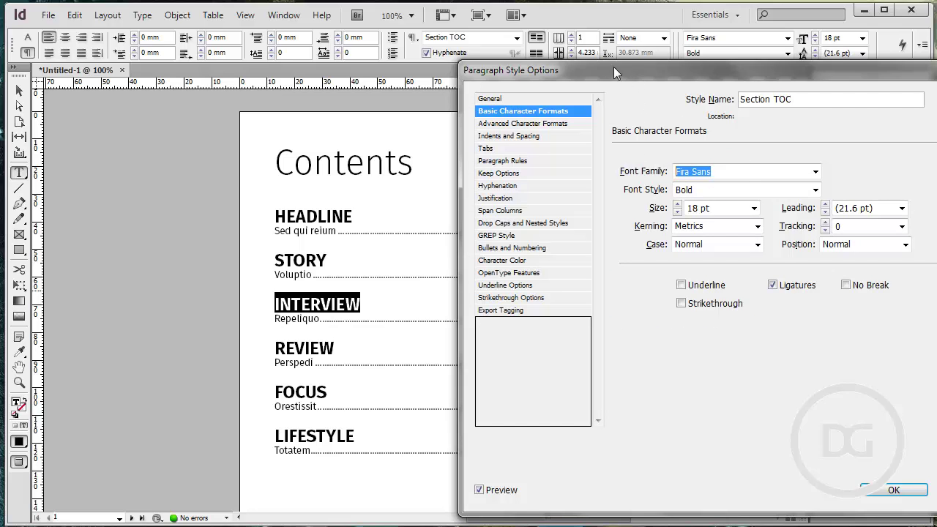
pyautogui.write('Minion Pro')
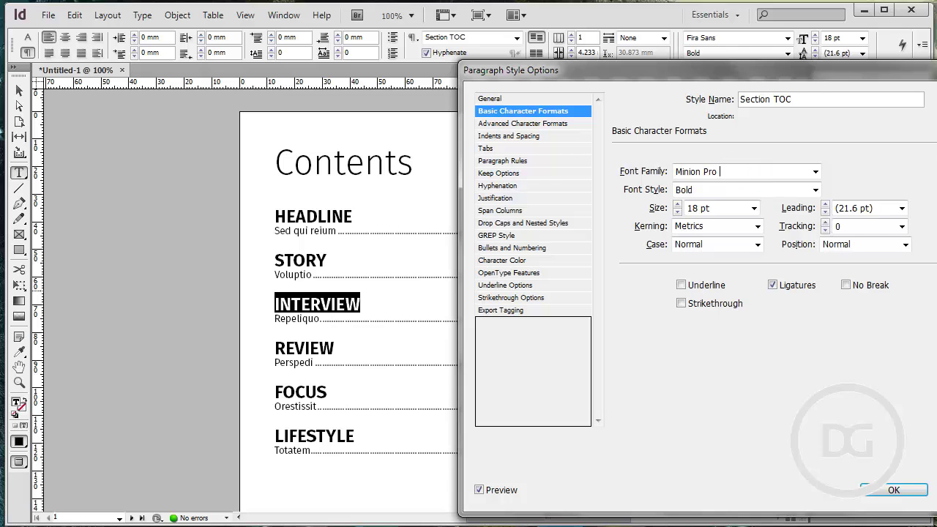
pyautogui.click(731, 189)
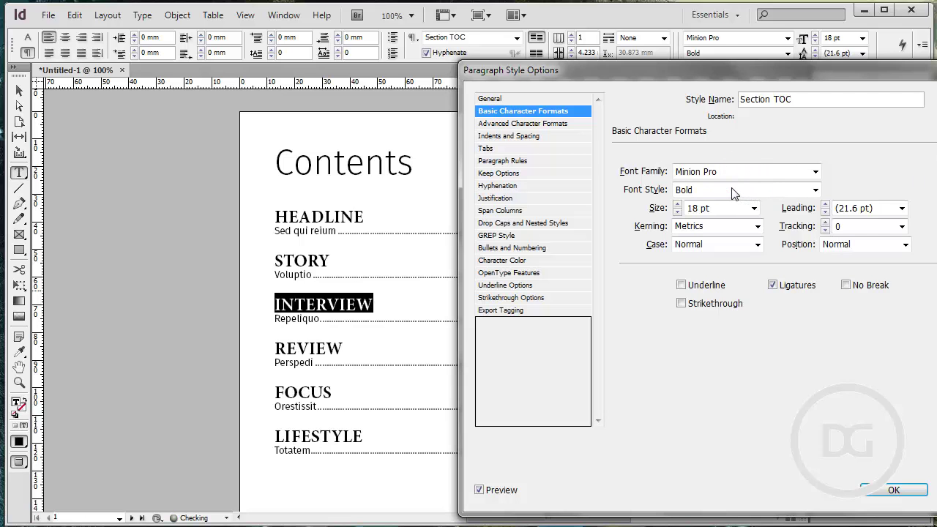
pyautogui.moveTo(701, 73); pyautogui.dragTo(769, 49)
pyautogui.press('Return')
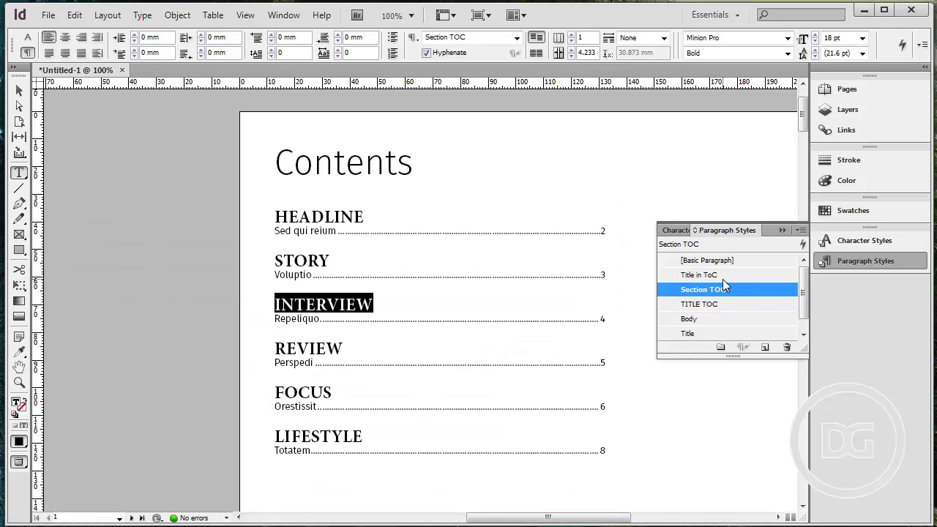
# Open the Tabs settings of the Title in ToC paragraph style
pyautogui.rightClick(722, 278)
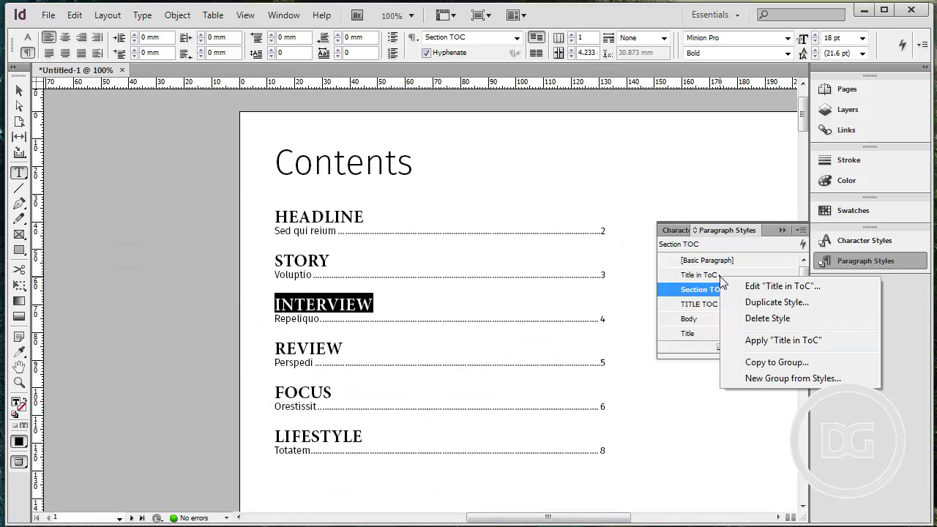
pyautogui.click(729, 287)
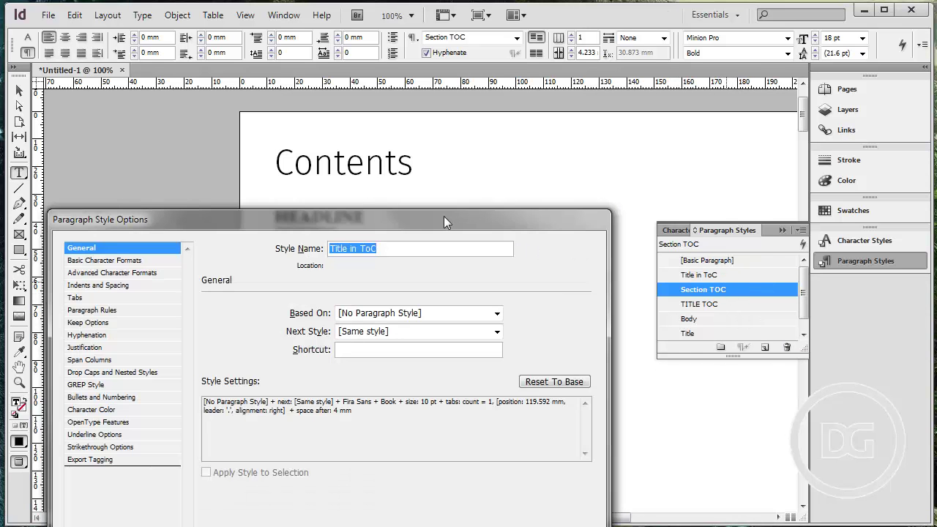
pyautogui.moveTo(441, 217); pyautogui.dragTo(579, 277)
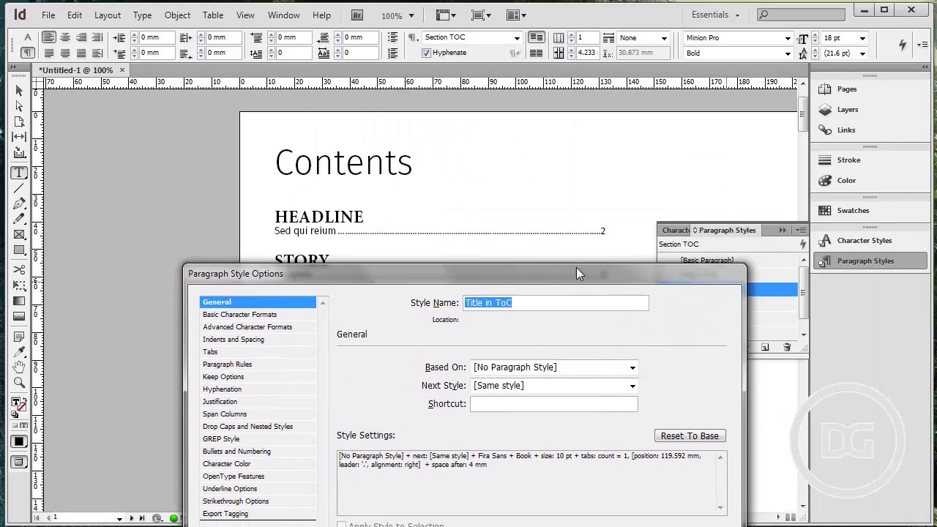
pyautogui.click(212, 349)
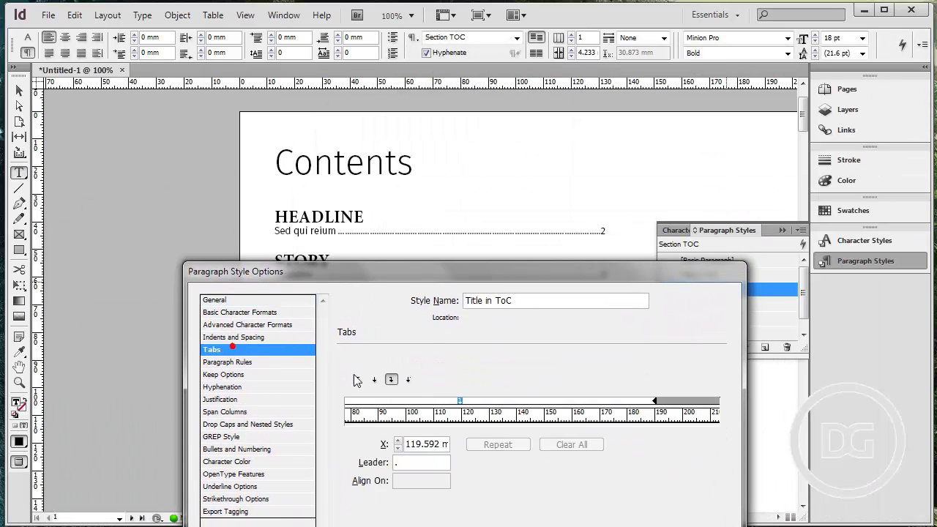
# Preview '-' and 'o' tab leaders, then restore the '.' leader and confirm
pyautogui.doubleClick(401, 463)
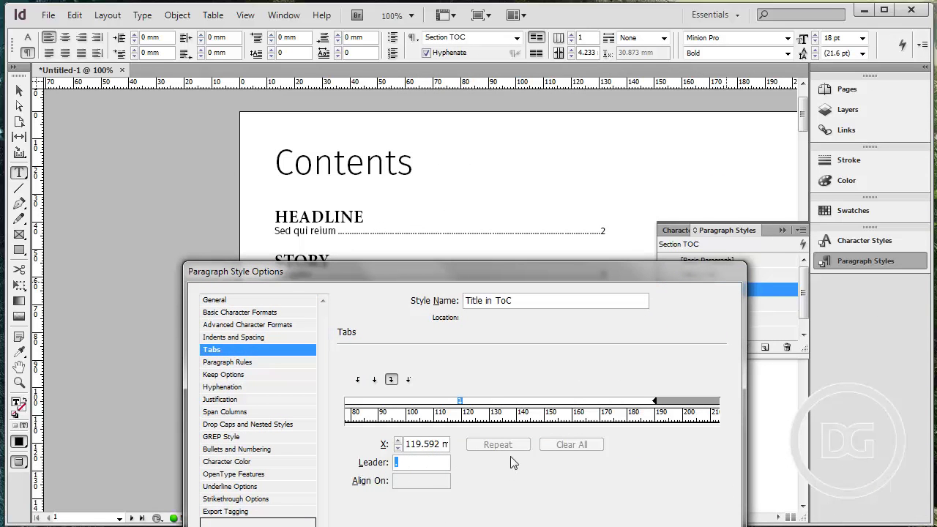
pyautogui.click(489, 382)
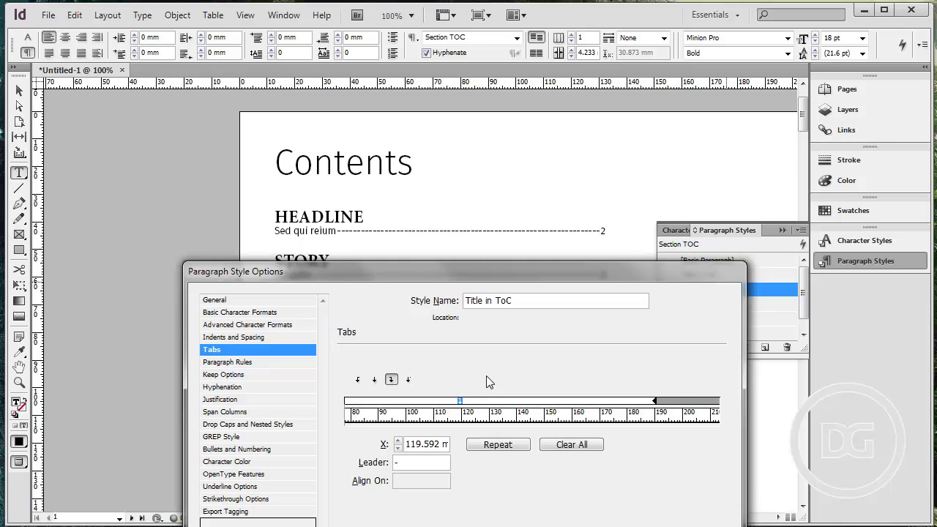
pyautogui.doubleClick(416, 461)
pyautogui.write('o')
pyautogui.press('Tab')
pyautogui.doubleClick(408, 463)
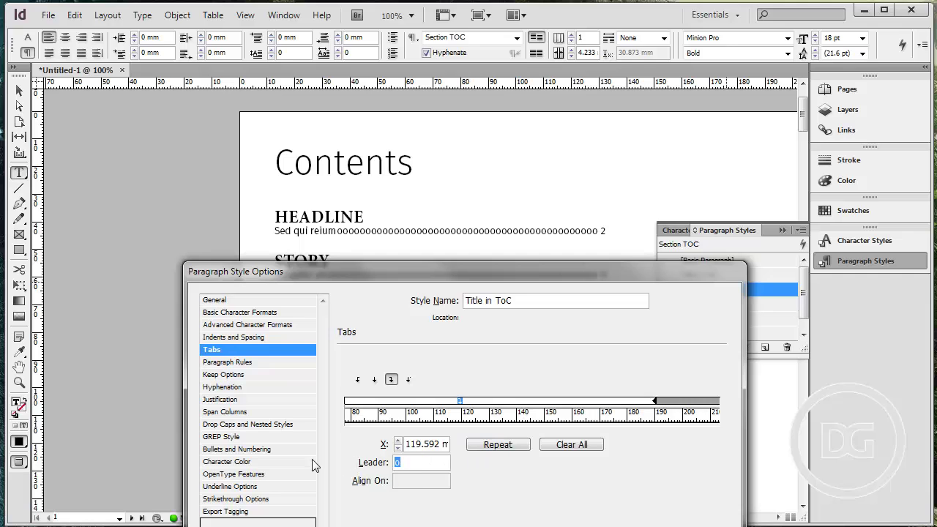
pyautogui.write('.')
pyautogui.press('Tab')
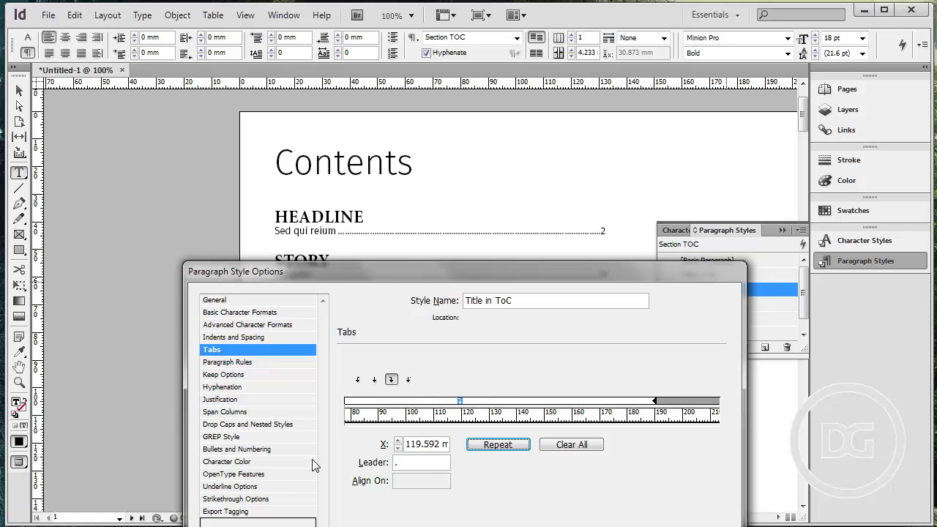
pyautogui.click(519, 271)
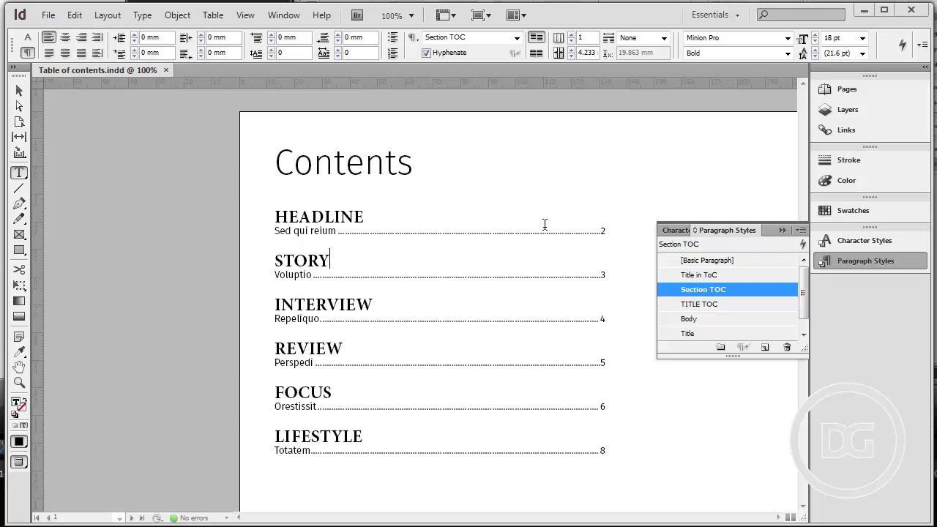
# Select page number 2, then place the insertion point in the first story title
pyautogui.click(594, 224)
pyautogui.hotkey('shift', 'Down')
pyautogui.hotkey('shift', 'Down')
pyautogui.hotkey('shift', 'Down')
pyautogui.hotkey('shift', 'Down')
pyautogui.hotkey('shift', 'Down')
pyautogui.hotkey('shift', 'Down')
pyautogui.hotkey('shift', 'Down')
pyautogui.hotkey('shift', 'Down')
pyautogui.hotkey('shift', 'Up')
pyautogui.hotkey('shift', 'Up')
pyautogui.hotkey('shift', 'Up')
pyautogui.hotkey('shift', 'Up')
pyautogui.hotkey('shift', 'Up')
pyautogui.hotkey('shift', 'Up')
pyautogui.hotkey('shift', 'Up')
pyautogui.hotkey('shift', 'Up')
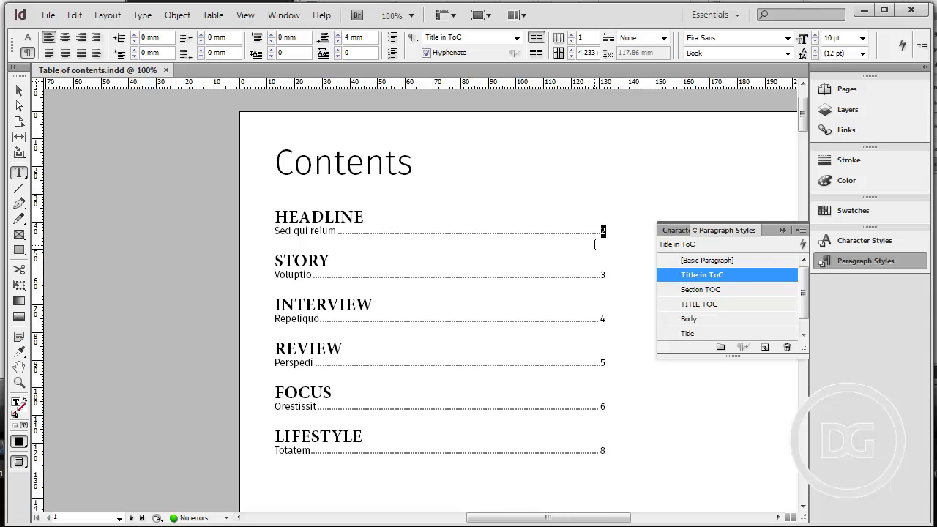
pyautogui.click(594, 244)
pyautogui.click(381, 232)
# In the Table of Contents settings, set the Title entries' Page Number to Before Entry
pyautogui.click(107, 14)
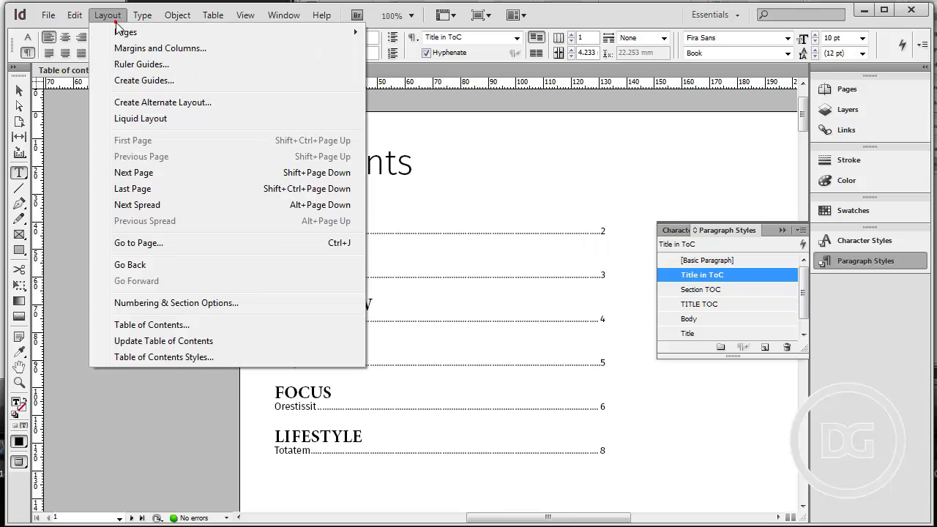
pyautogui.click(176, 326)
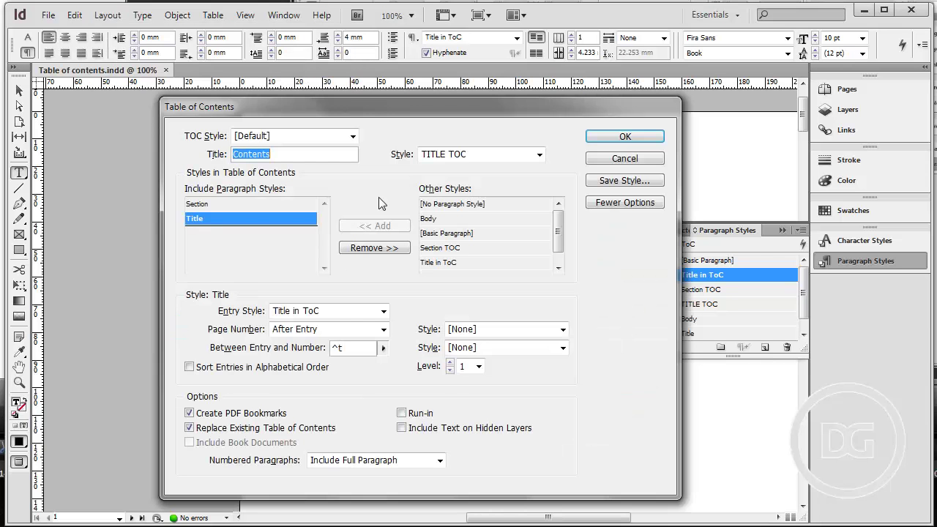
pyautogui.moveTo(373, 109); pyautogui.dragTo(563, 84)
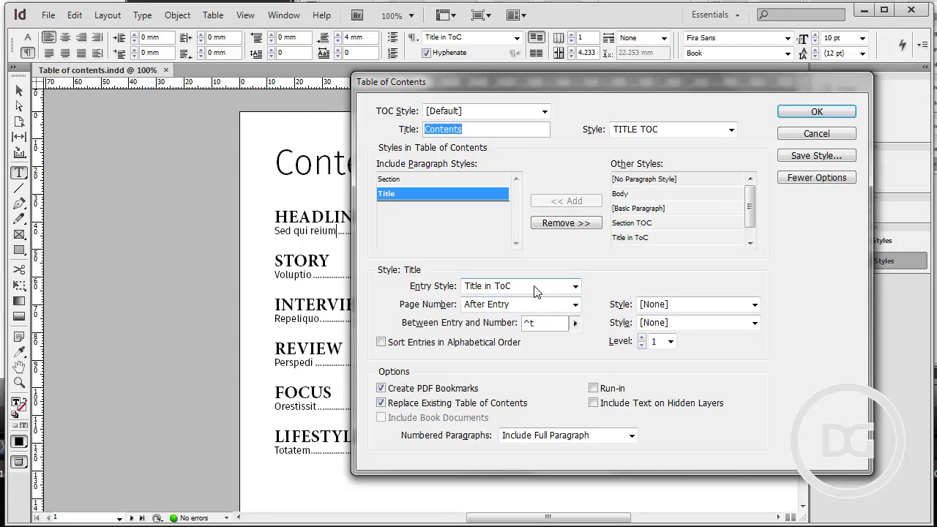
pyautogui.click(410, 195)
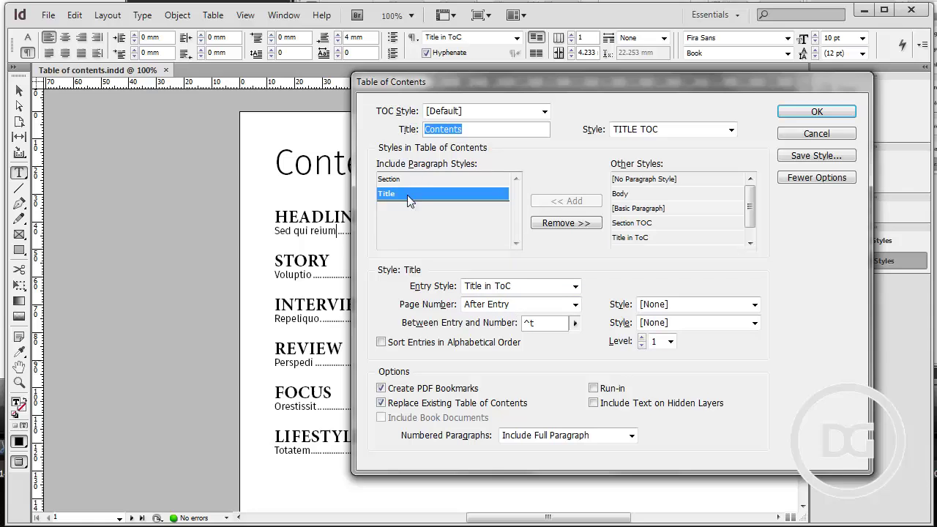
pyautogui.click(526, 302)
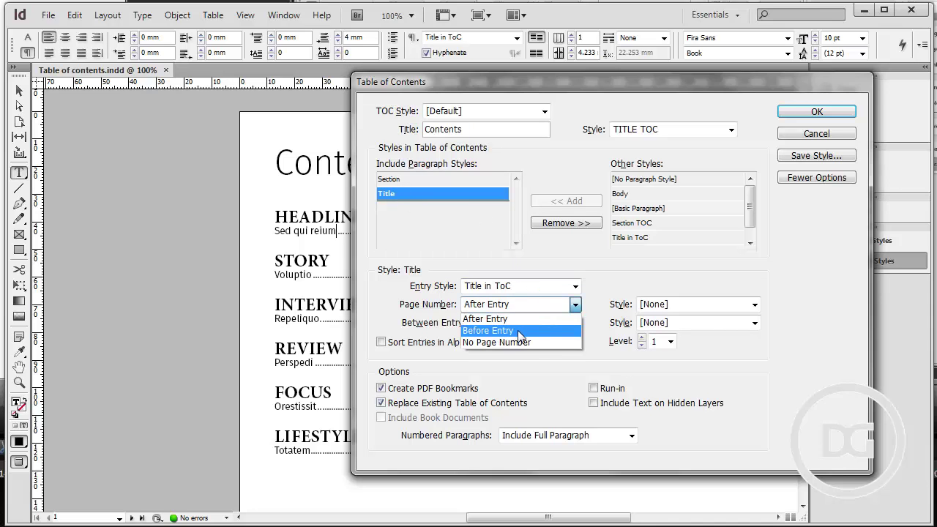
pyautogui.click(519, 335)
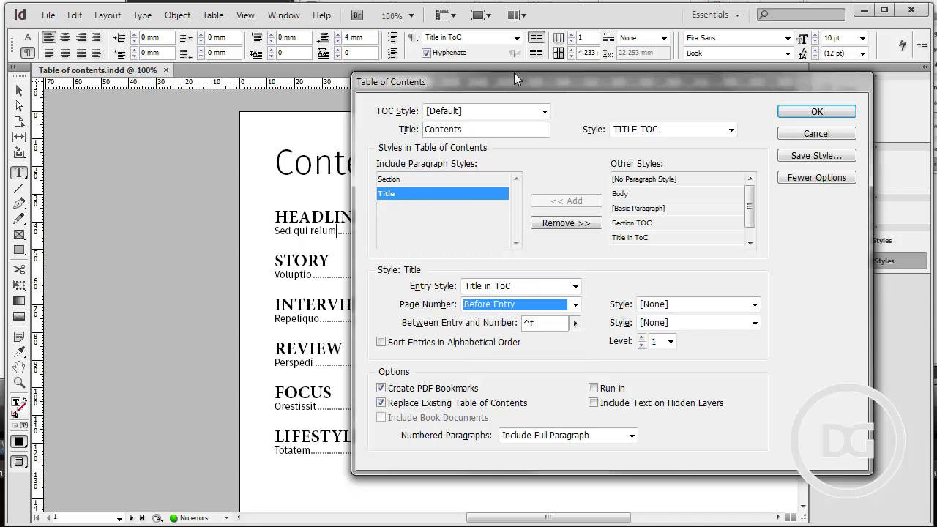
pyautogui.moveTo(513, 81); pyautogui.dragTo(589, 97)
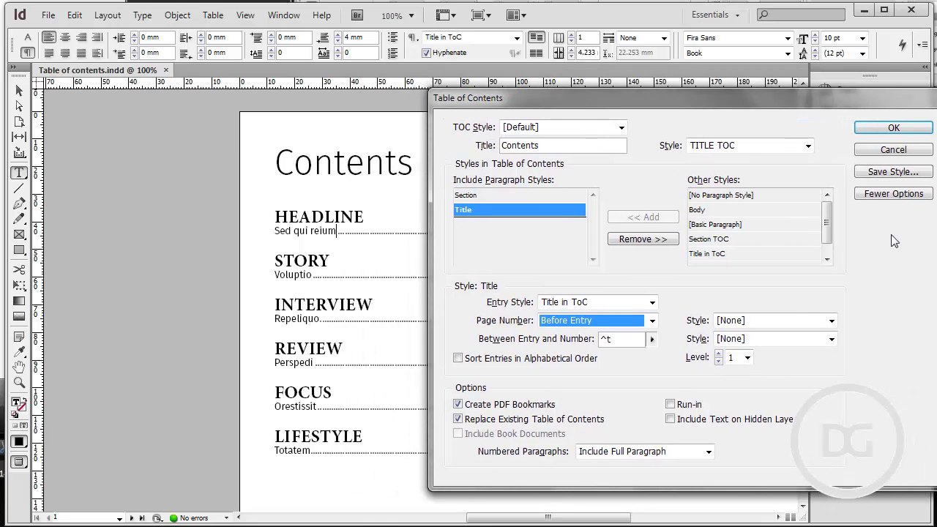
pyautogui.moveTo(723, 98); pyautogui.dragTo(659, 98)
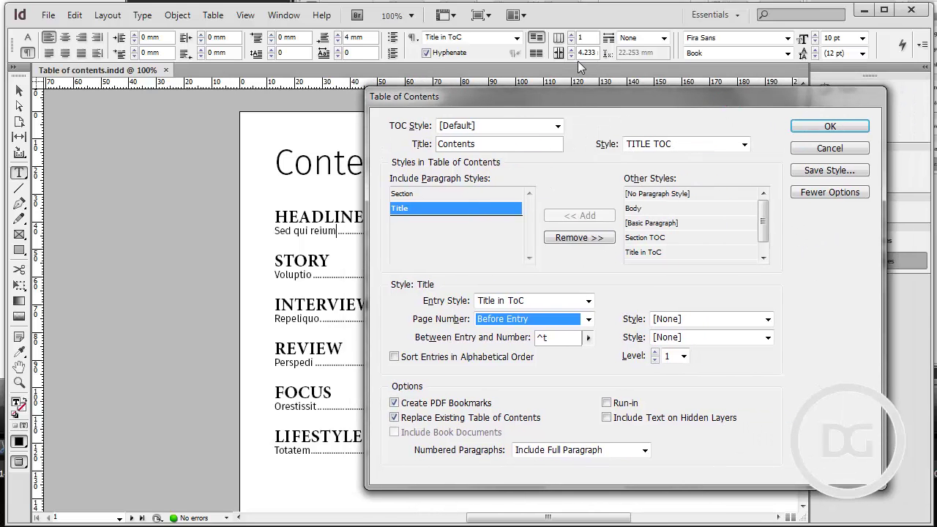
# Create a new Pg Num TOC character style for page numbers and apply the contents settings
pyautogui.click(708, 323)
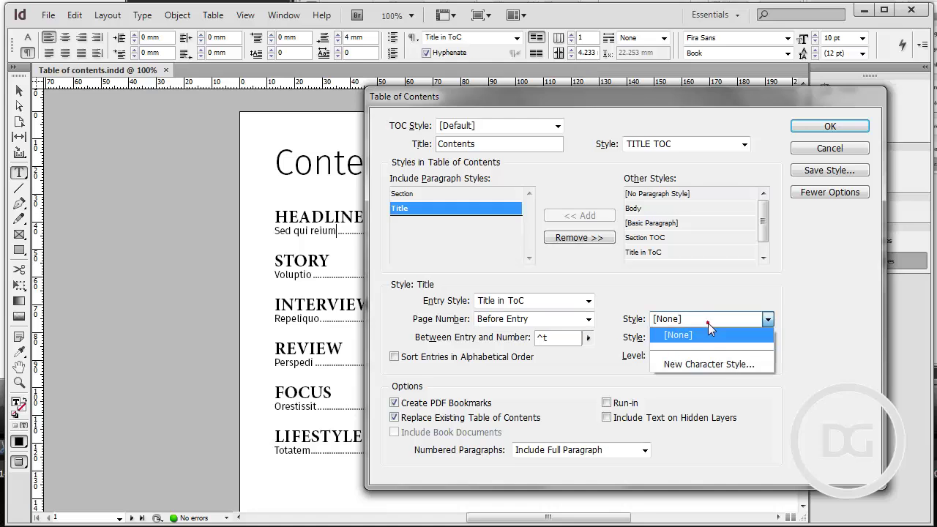
pyautogui.click(713, 364)
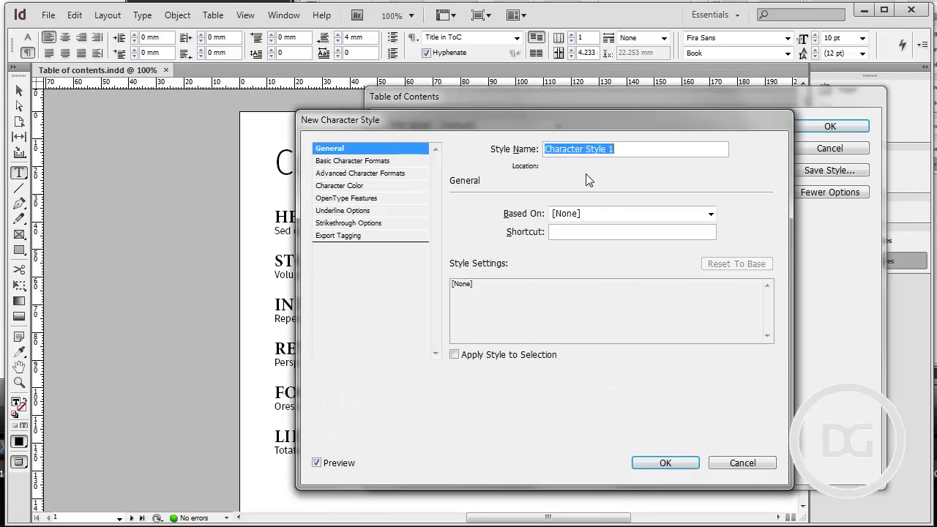
pyautogui.write('P')
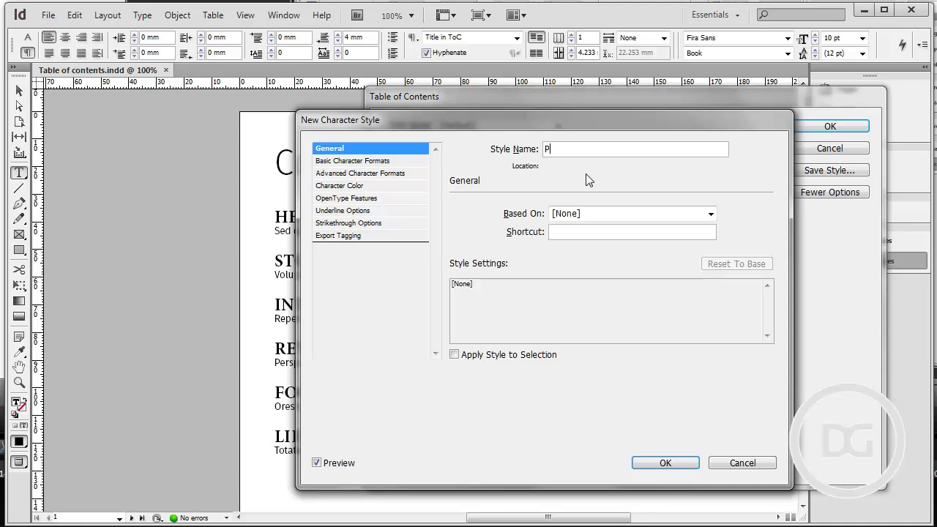
pyautogui.write('g Num S')
pyautogui.write('TOC')
pyautogui.click(359, 160)
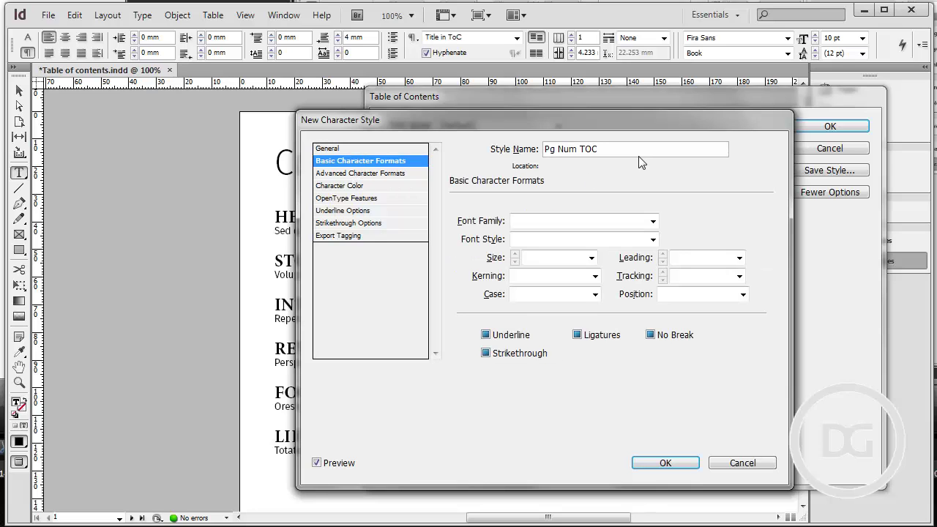
pyautogui.click(351, 148)
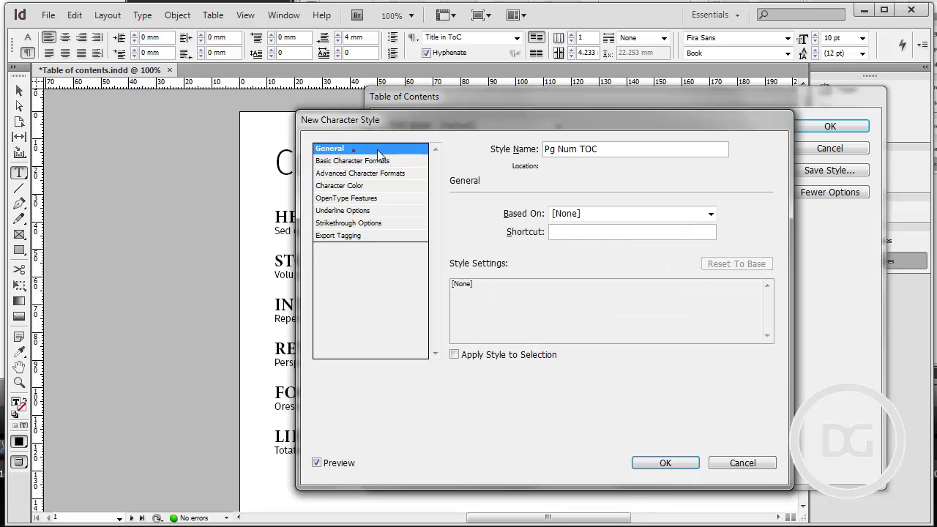
pyautogui.click(668, 463)
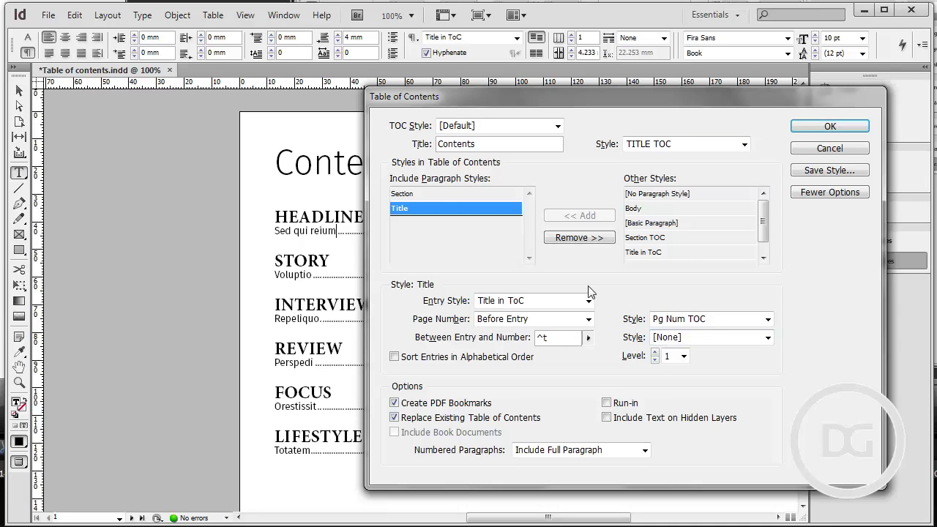
pyautogui.click(809, 127)
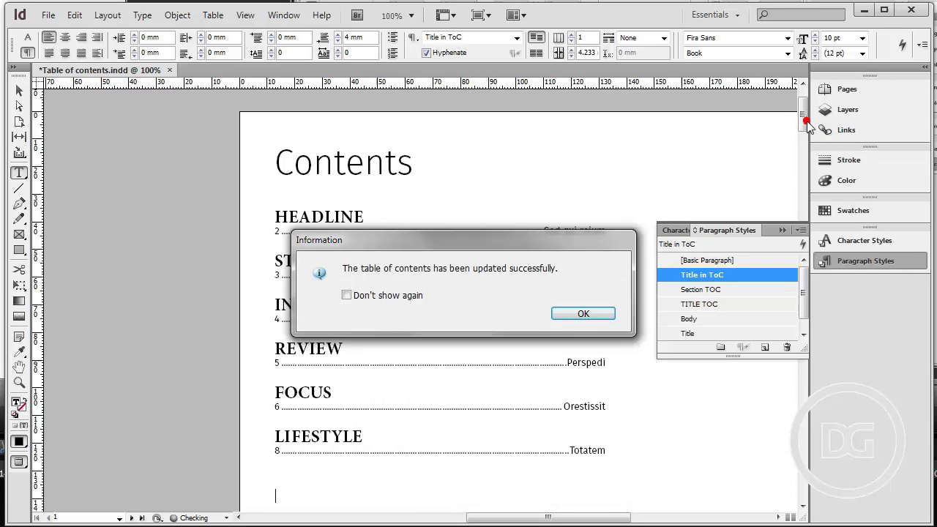
# Dismiss the table-updated notice and inspect the dotted leader in the first contents entry
pyautogui.click(581, 313)
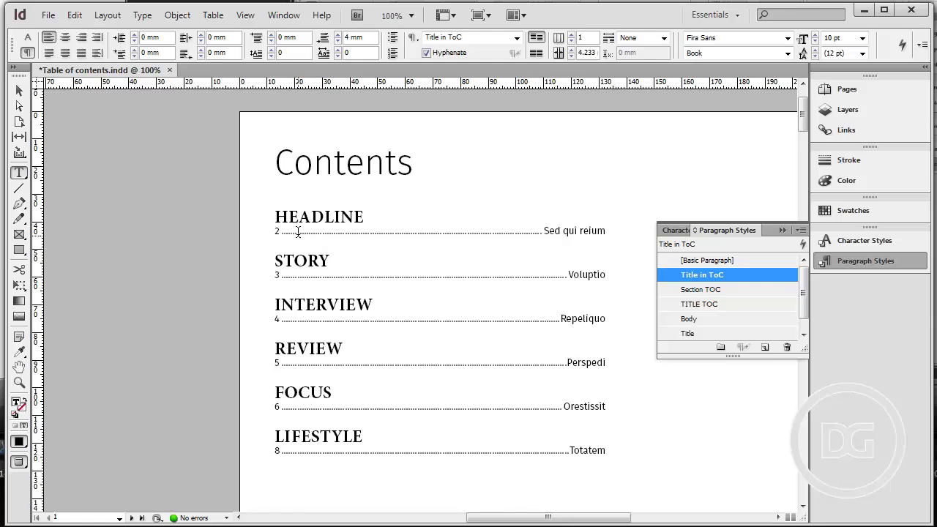
pyautogui.moveTo(298, 233); pyautogui.dragTo(496, 242)
pyautogui.click(521, 231)
pyautogui.hotkey('shift', 'Left')
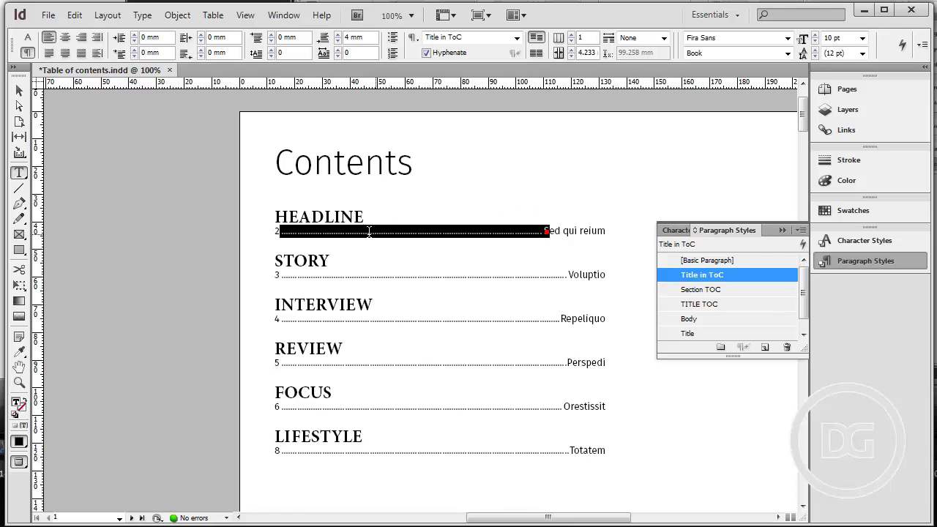
pyautogui.click(474, 231)
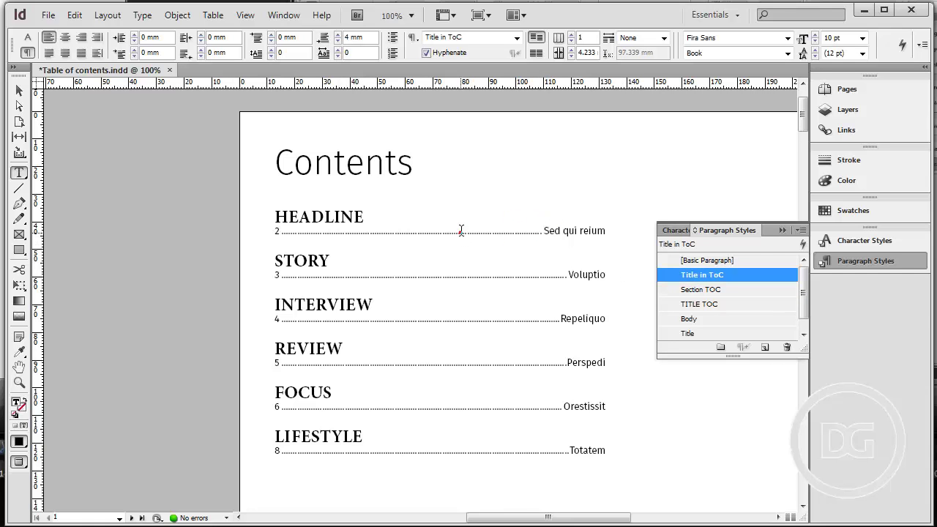
# Delete the tab stop from the Title in ToC style's Tabs ruler to remove the leaders
pyautogui.rightClick(714, 283)
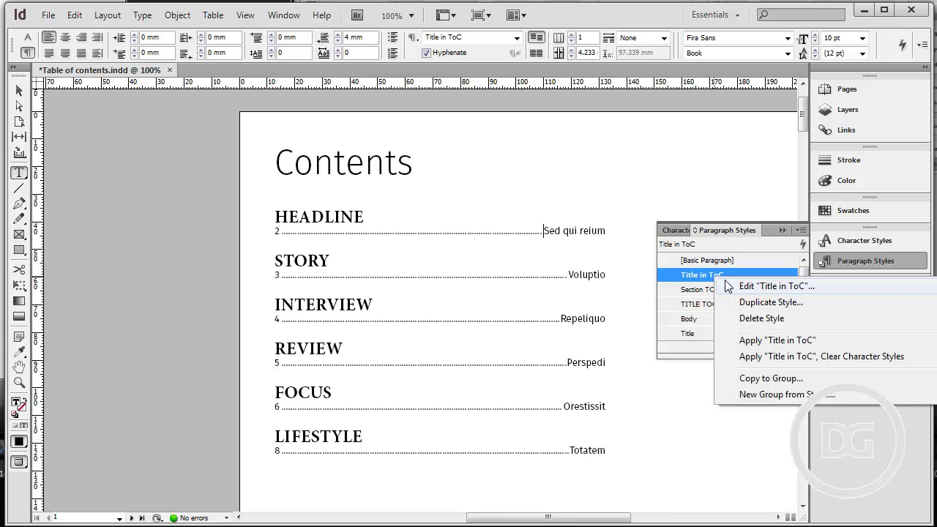
pyautogui.click(727, 285)
pyautogui.moveTo(418, 144); pyautogui.dragTo(619, 293)
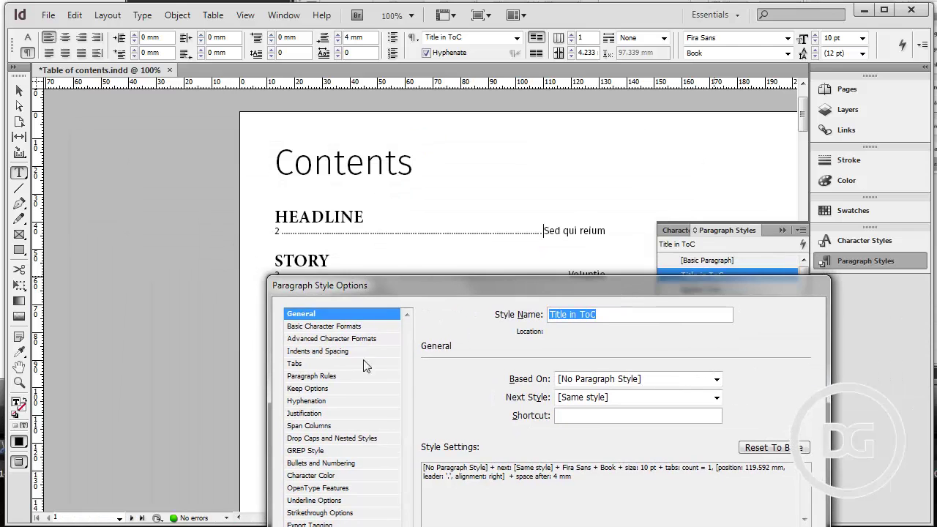
pyautogui.click(322, 364)
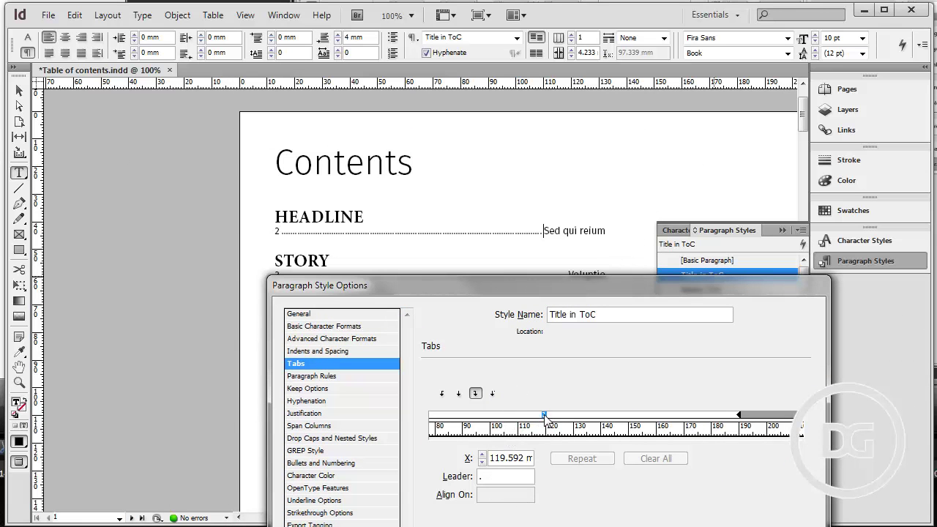
pyautogui.moveTo(546, 415); pyautogui.dragTo(553, 353)
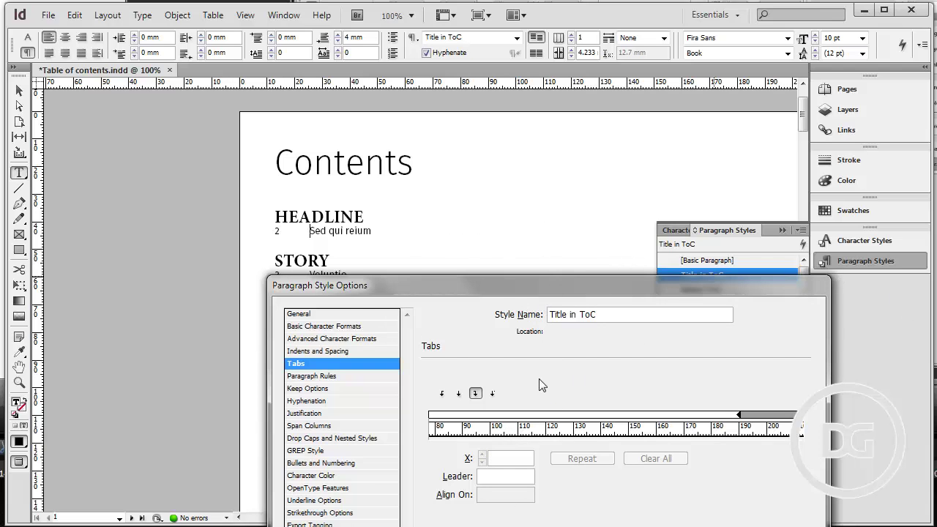
pyautogui.moveTo(385, 284); pyautogui.dragTo(281, 210)
pyautogui.press('Return')
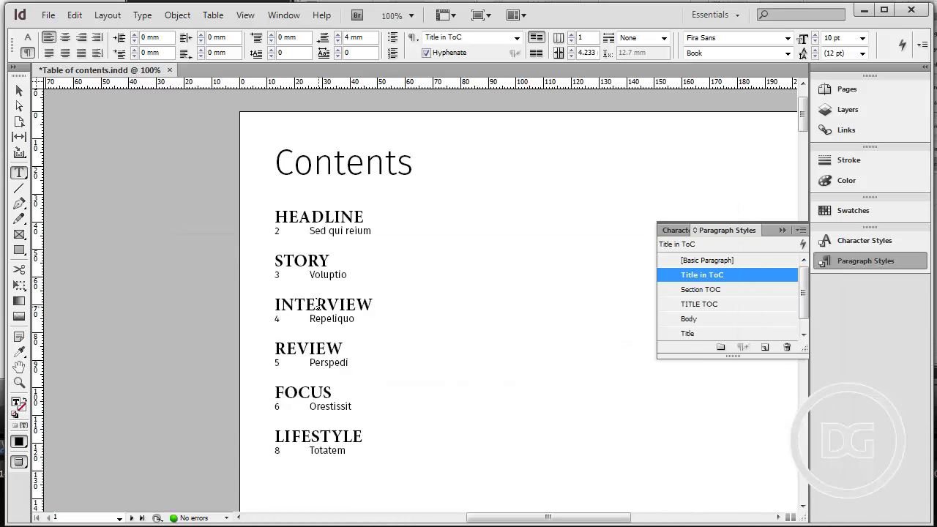
# Check the styles of the INTERVIEW label and the Repeliquo title, then select INTERVIEW
pyautogui.click(306, 305)
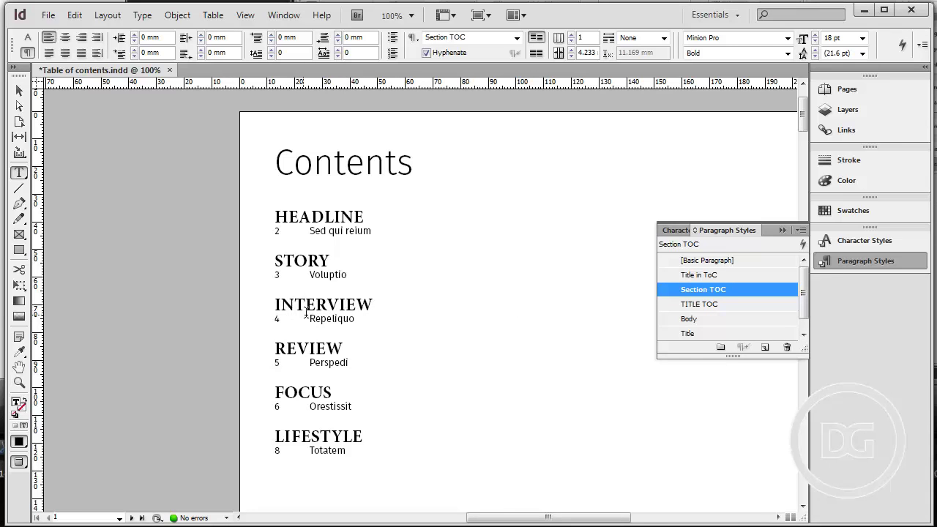
pyautogui.doubleClick(317, 317)
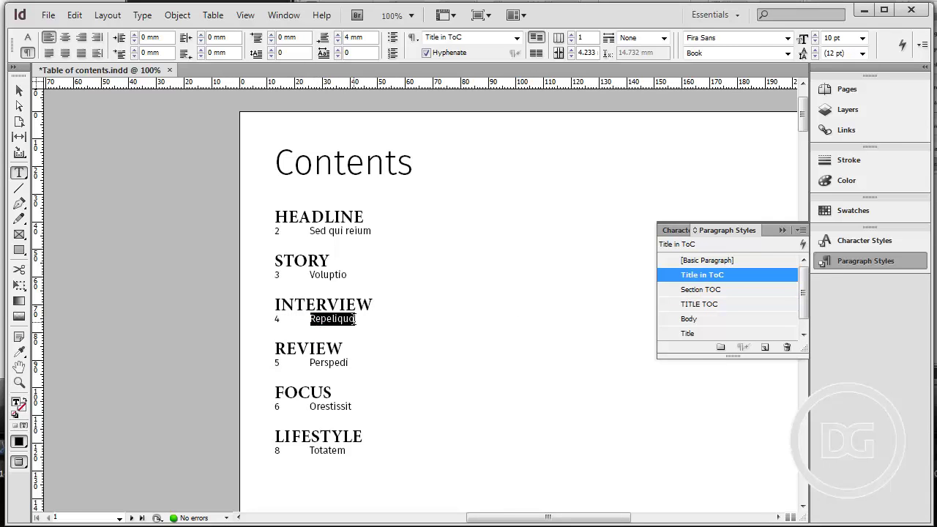
pyautogui.click(309, 303)
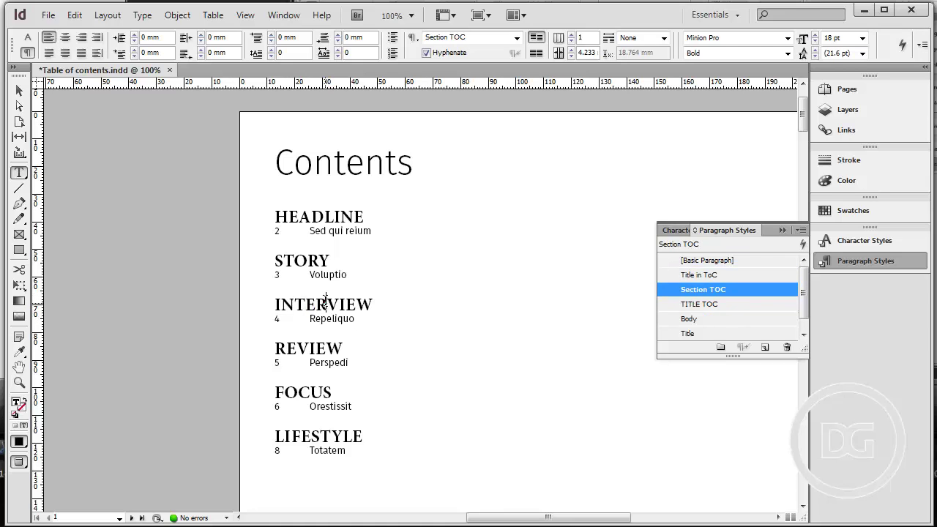
pyautogui.doubleClick(325, 303)
# Open the Section TOC style settings and briefly test a tab stop on its ruler
pyautogui.rightClick(719, 291)
pyautogui.click(754, 299)
pyautogui.moveTo(596, 258); pyautogui.dragTo(613, 332)
pyautogui.click(282, 418)
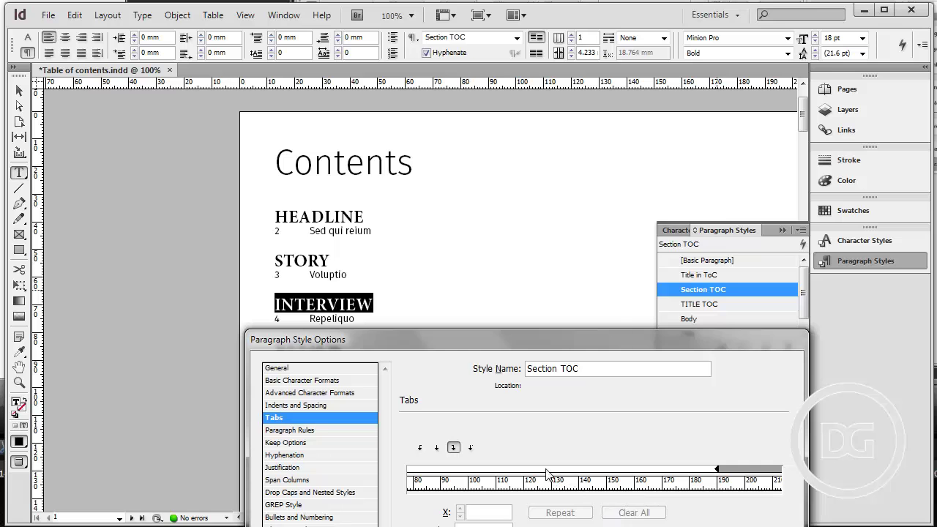
pyautogui.moveTo(544, 469); pyautogui.dragTo(443, 476)
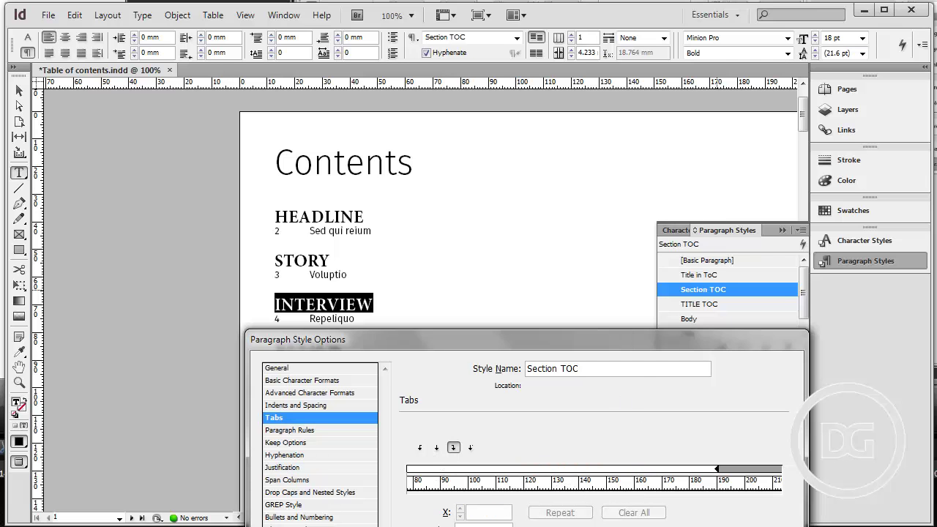
pyautogui.moveTo(651, 337)
pyautogui.mouseDown()
pyautogui.moveTo(581, 222)
pyautogui.moveTo(639, 342)
pyautogui.mouseUp()
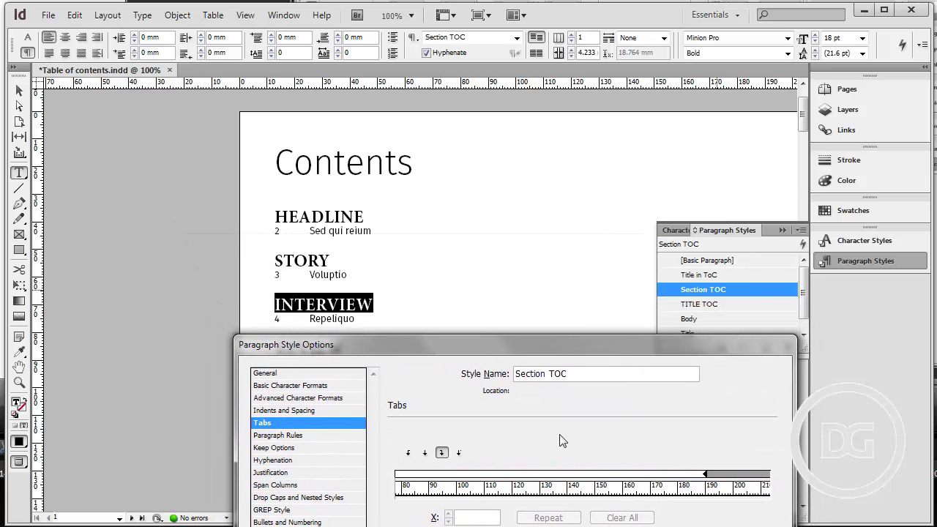
pyautogui.click(433, 488)
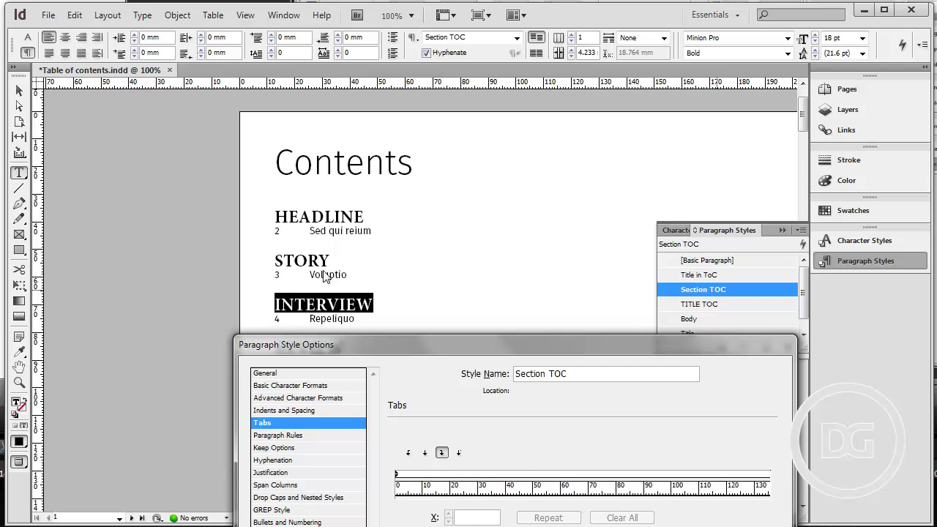
# Raise the Section TOC style's left indent to 13 mm in Indents and Spacing
pyautogui.click(287, 412)
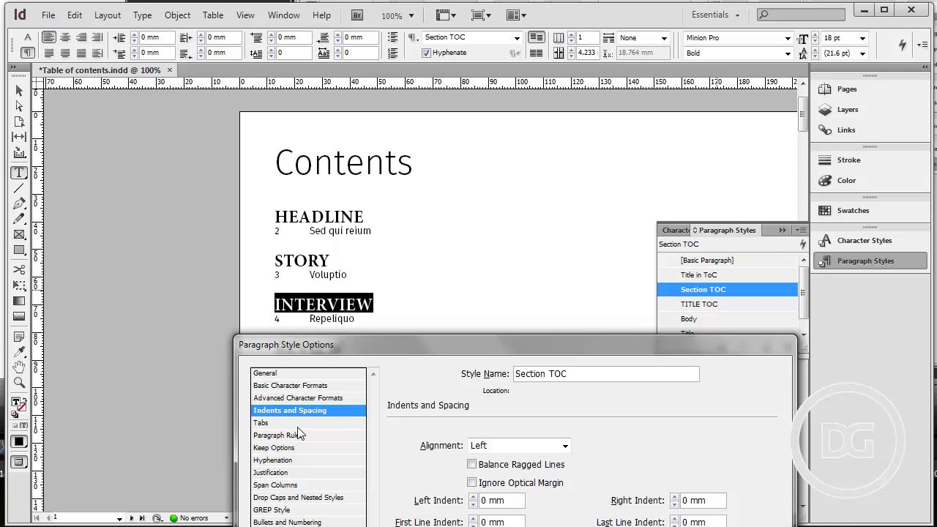
pyautogui.click(506, 500)
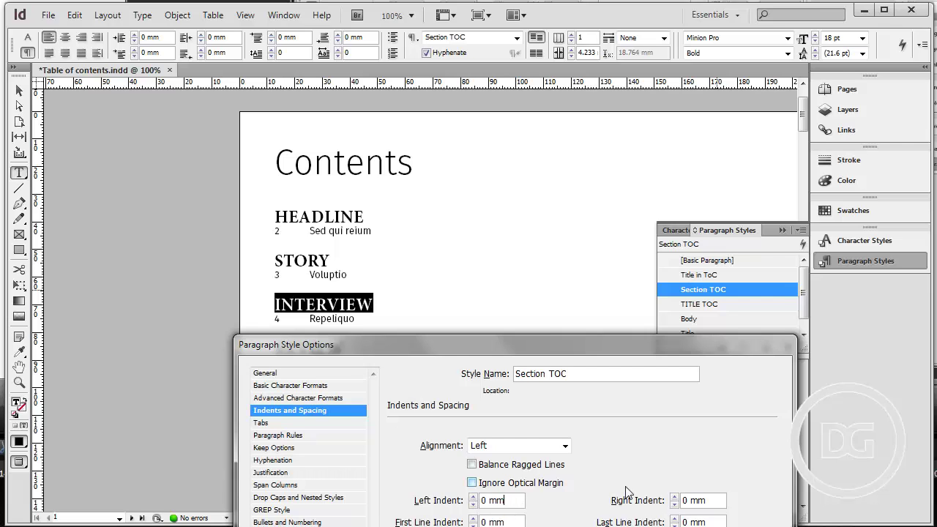
pyautogui.hotkey('shift', 'Up')
pyautogui.press('Up')
pyautogui.press('Up')
pyautogui.press('Up')
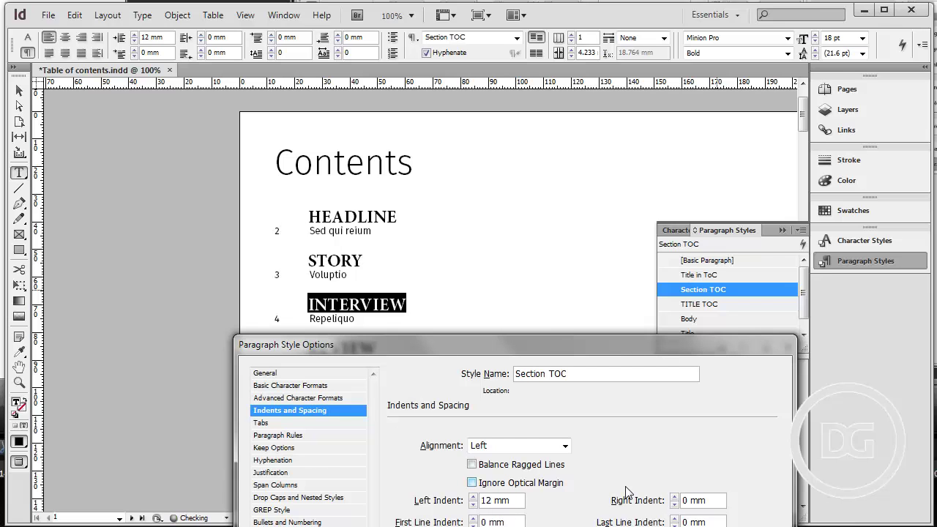
pyautogui.moveTo(433, 345); pyautogui.dragTo(606, 139)
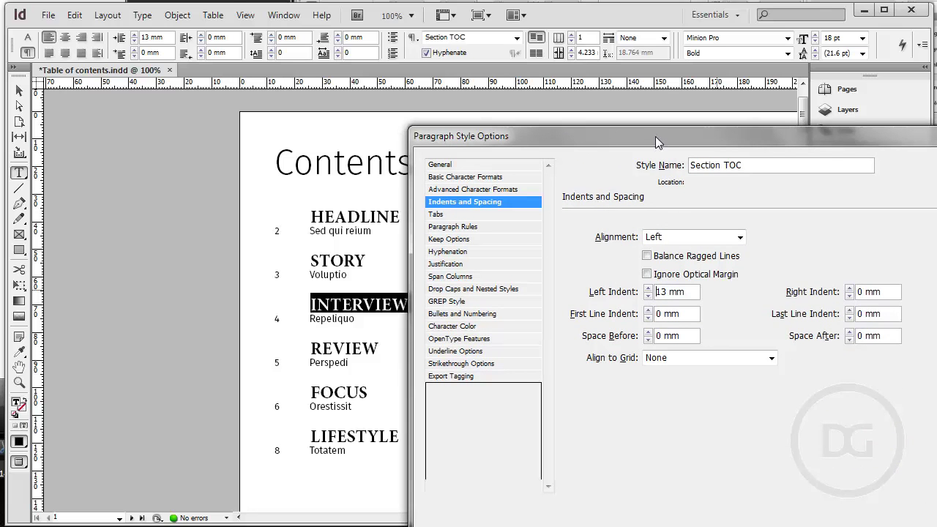
pyautogui.moveTo(655, 137); pyautogui.dragTo(557, 44)
# Confirm the 13 mm section label indent and click into the text after Voluptio
pyautogui.click(733, 456)
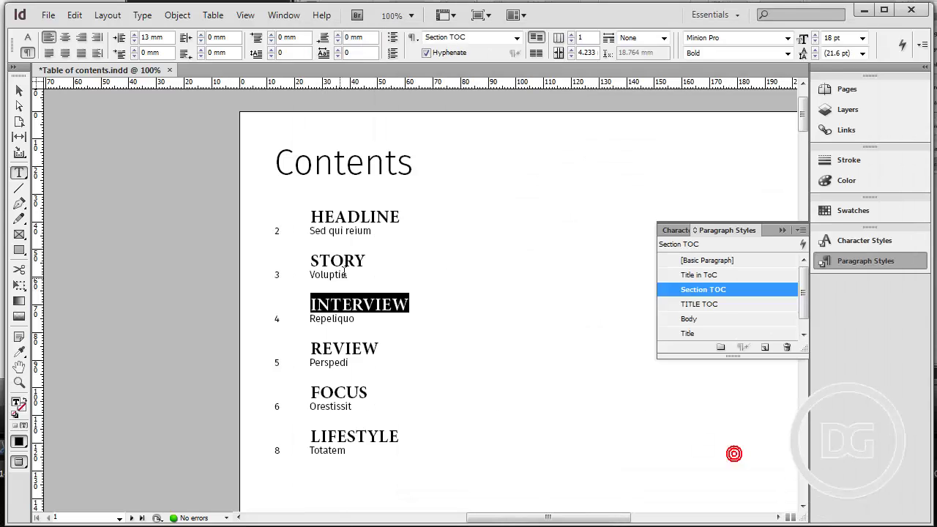
pyautogui.click(347, 272)
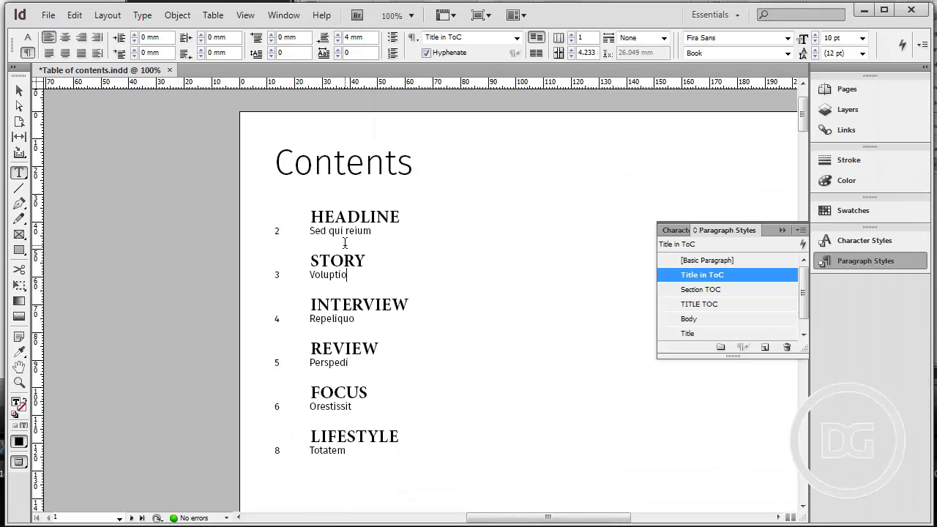